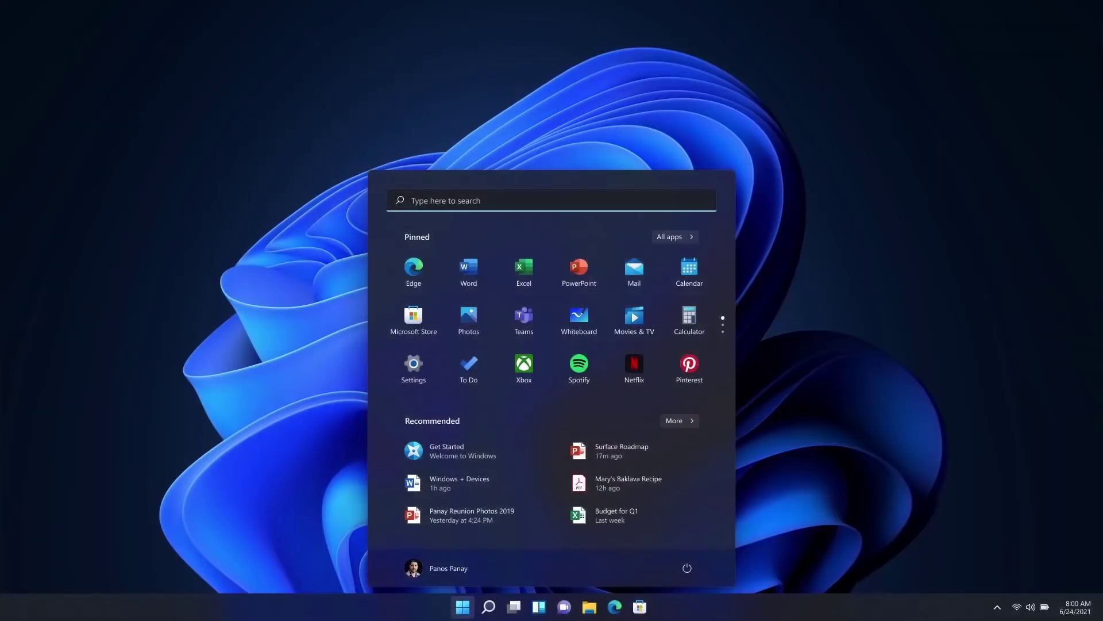
pyautogui.press('super+a')
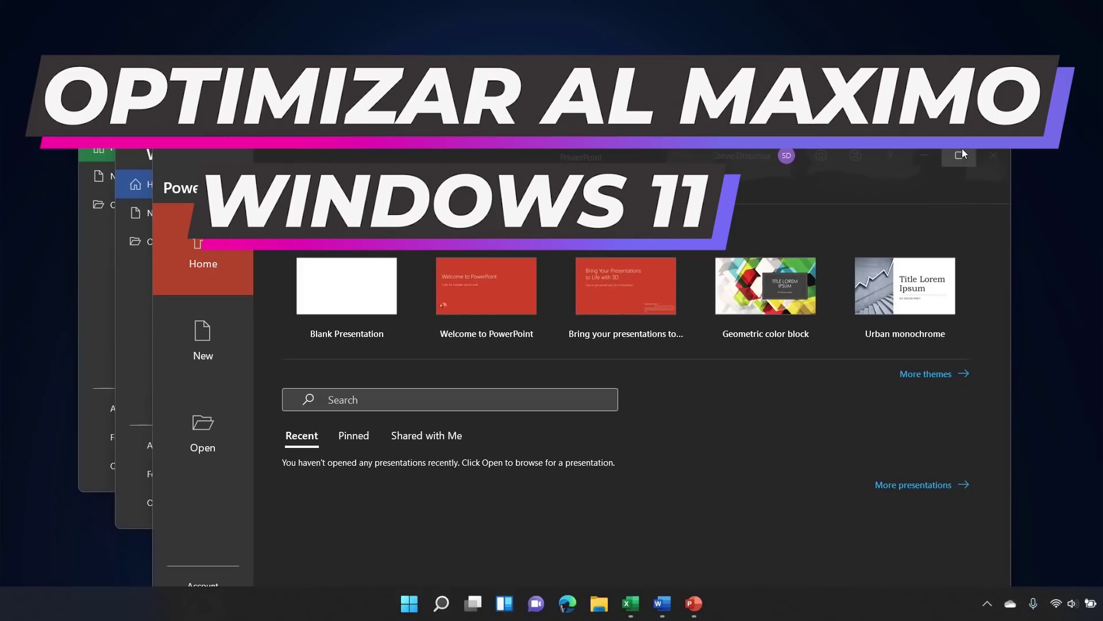
pyautogui.moveTo(963, 154)
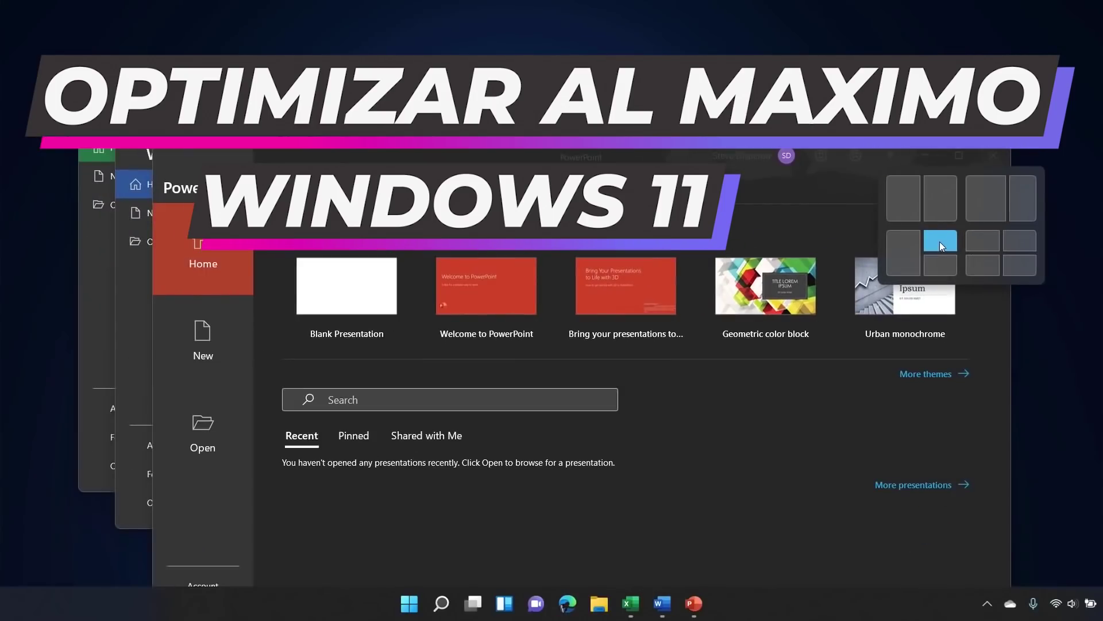
pyautogui.click(868, 217)
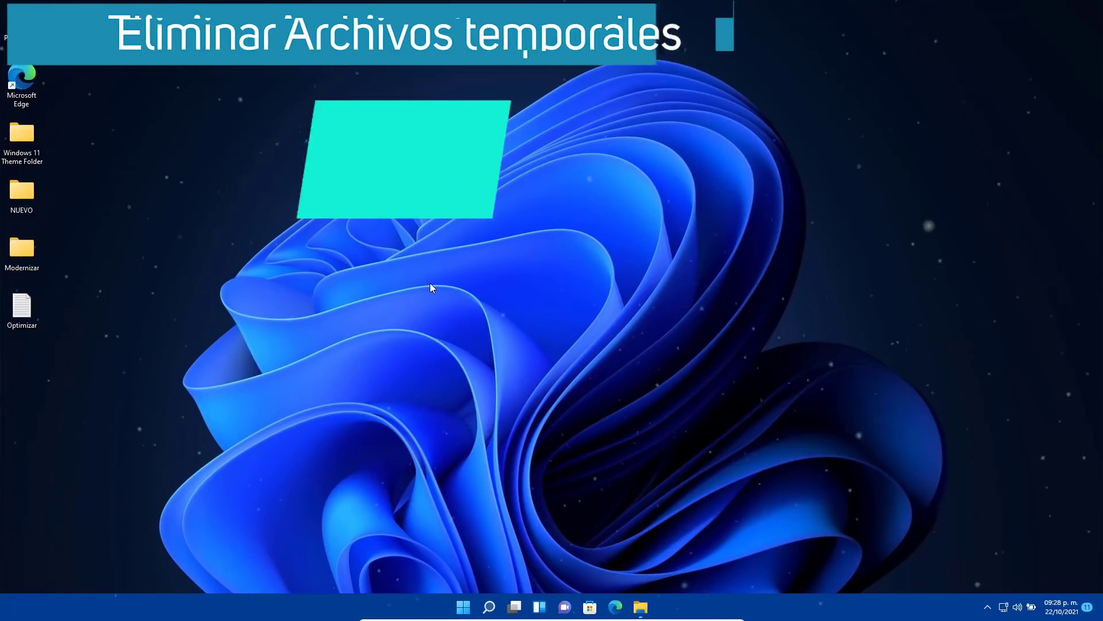
# Open the user's temporary files folder by running %temp%.
pyautogui.press('super+r')
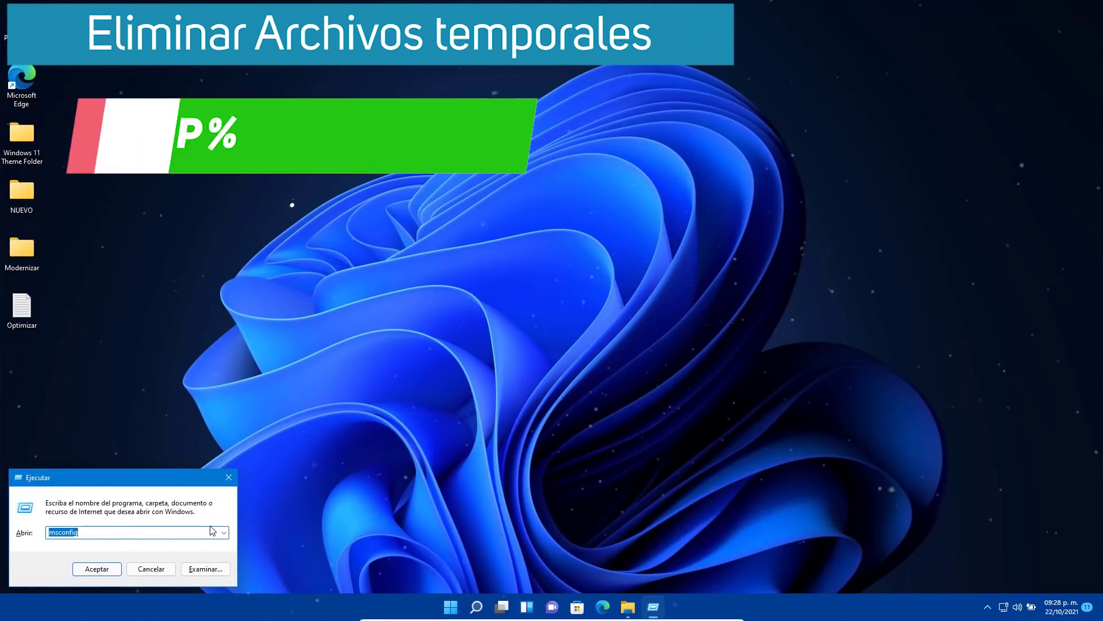
pyautogui.hotkey('alt', 'Down')
pyautogui.click(86, 569)
pyautogui.click(113, 534)
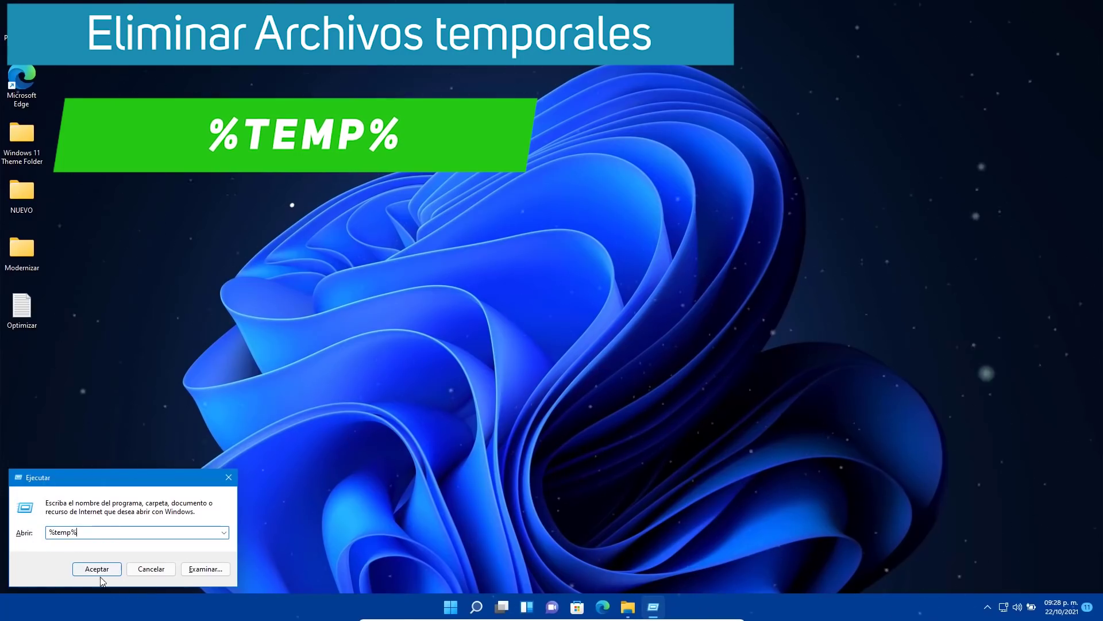
pyautogui.press('Return')
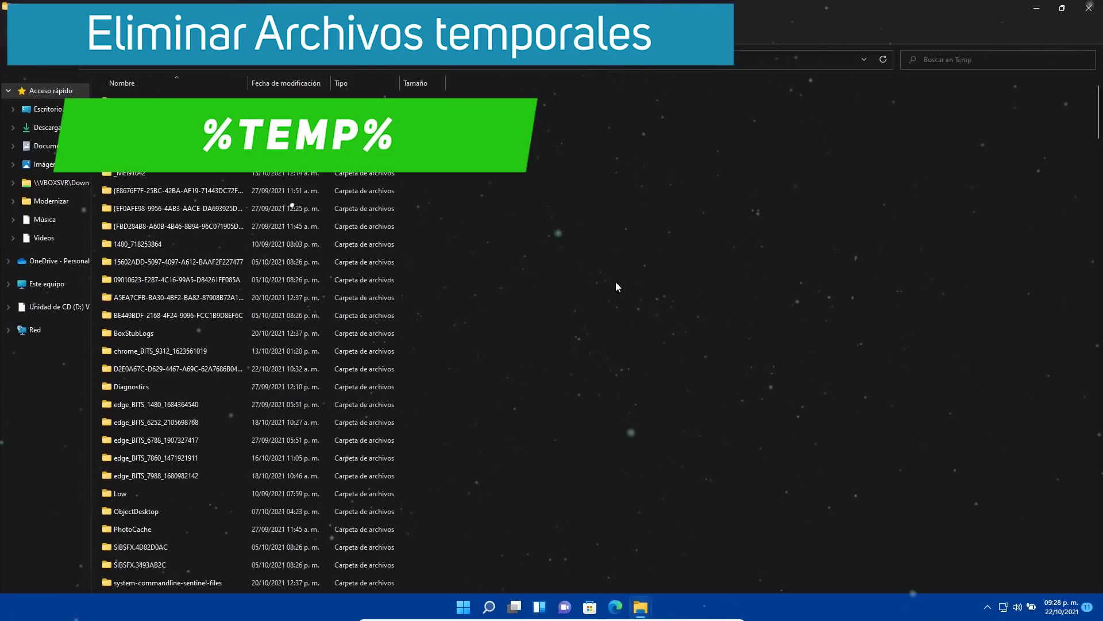
# Delete everything in the user's Temp folder, continuing with administrator permission and skipping files in use.
pyautogui.hotkey('ctrl', 'a')
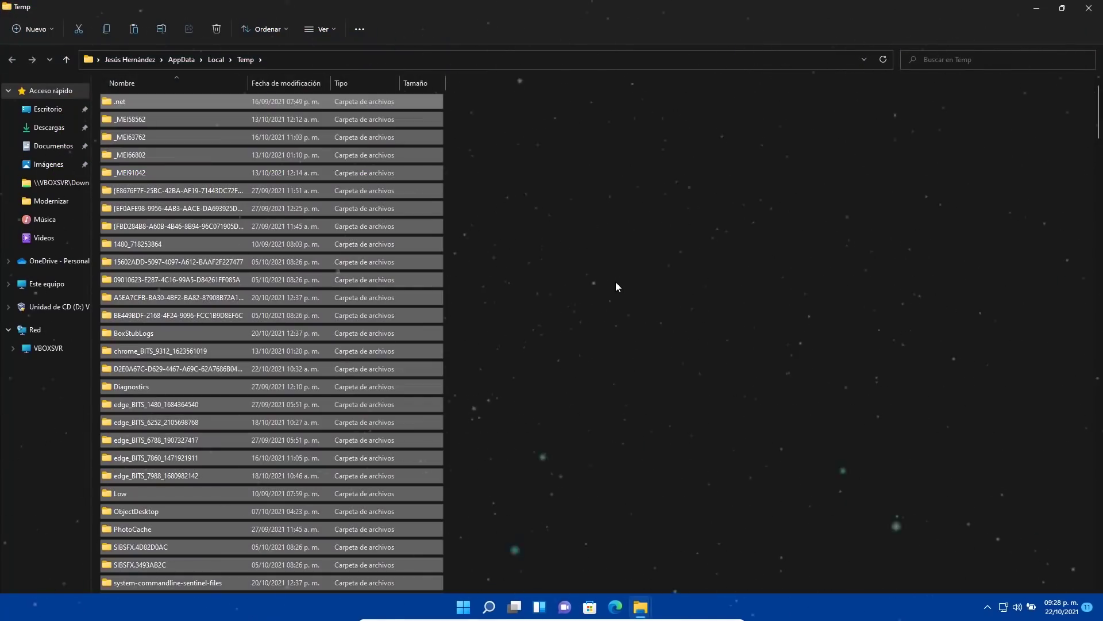
pyautogui.press('Delete')
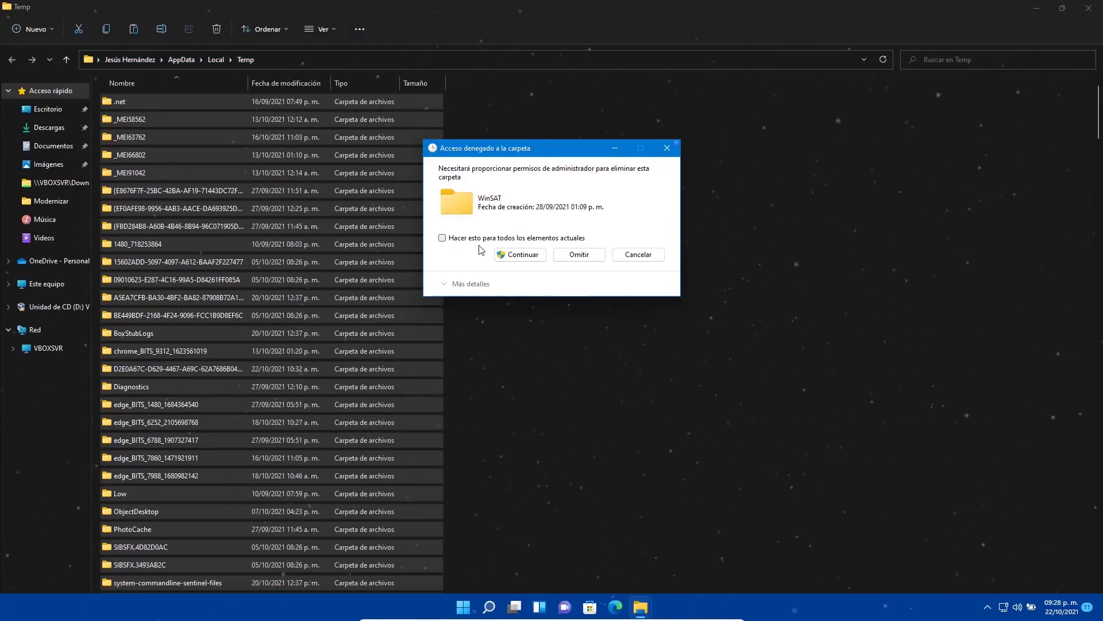
pyautogui.click(515, 257)
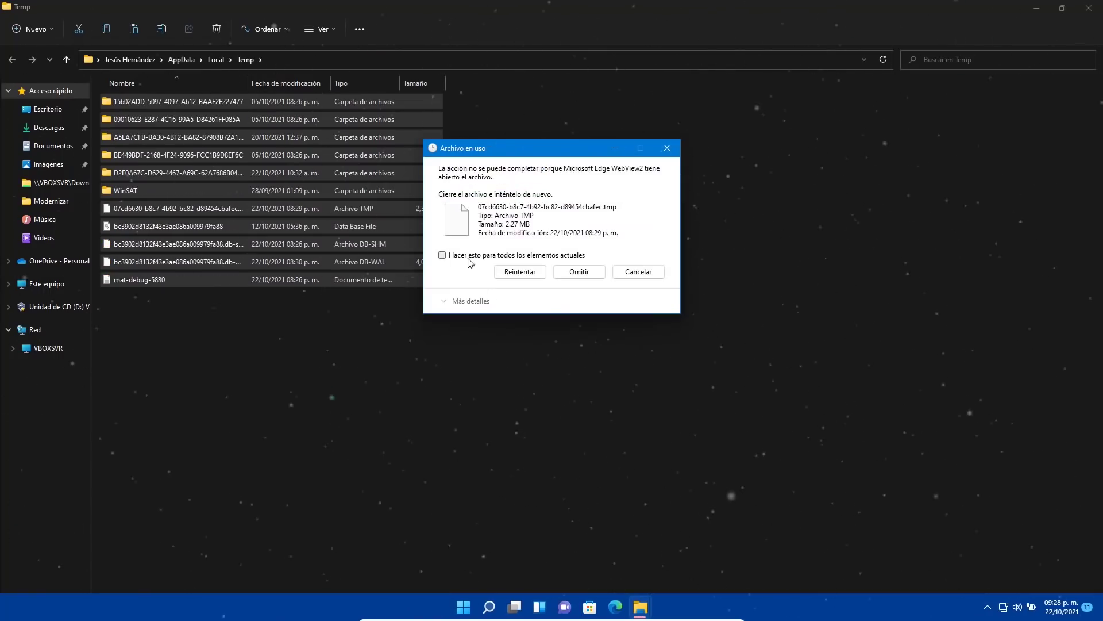
pyautogui.click(577, 272)
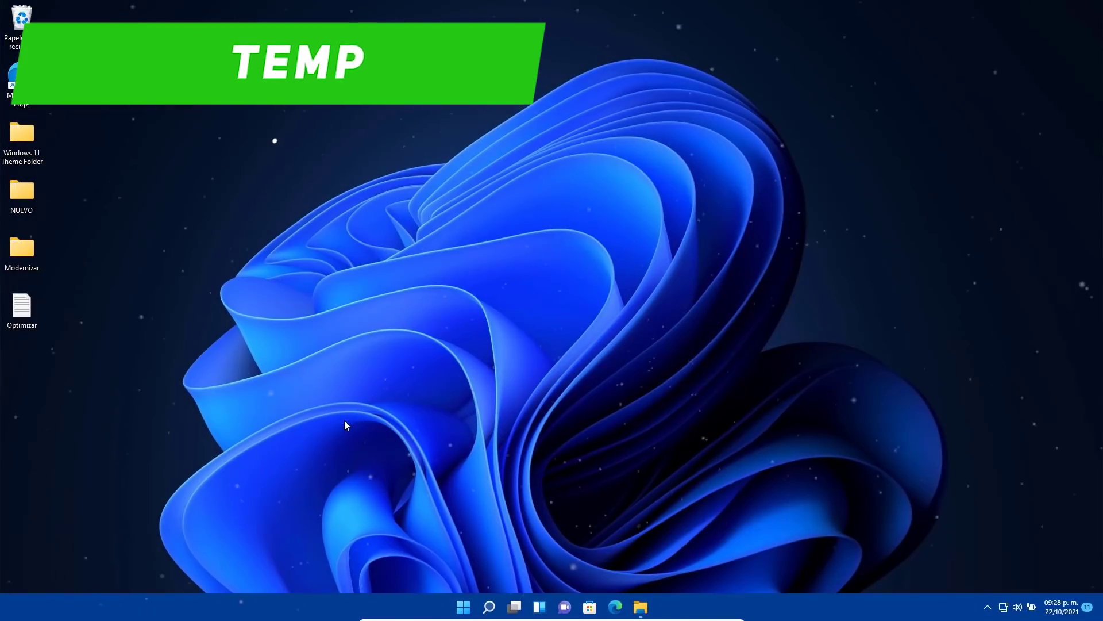
# Open the Windows temporary files folder by running temp.
pyautogui.press('super+r')
pyautogui.click(224, 532)
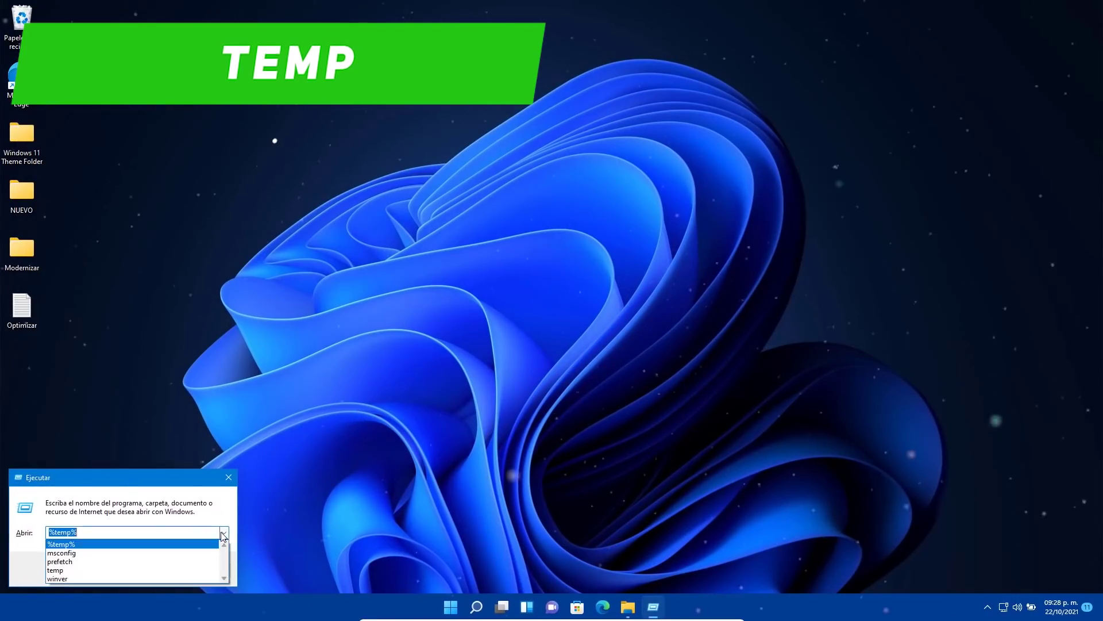
pyautogui.click(84, 574)
pyautogui.click(102, 568)
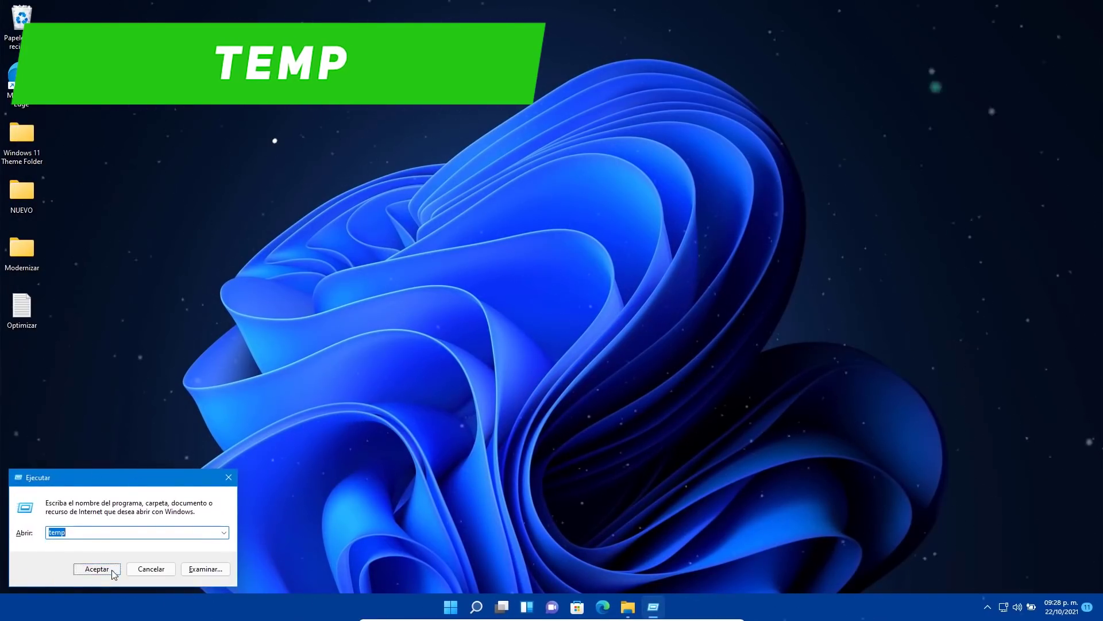
# Delete all contents of the Windows Temp folder, continuing with administrator permission.
pyautogui.hotkey('ctrl', 'a')
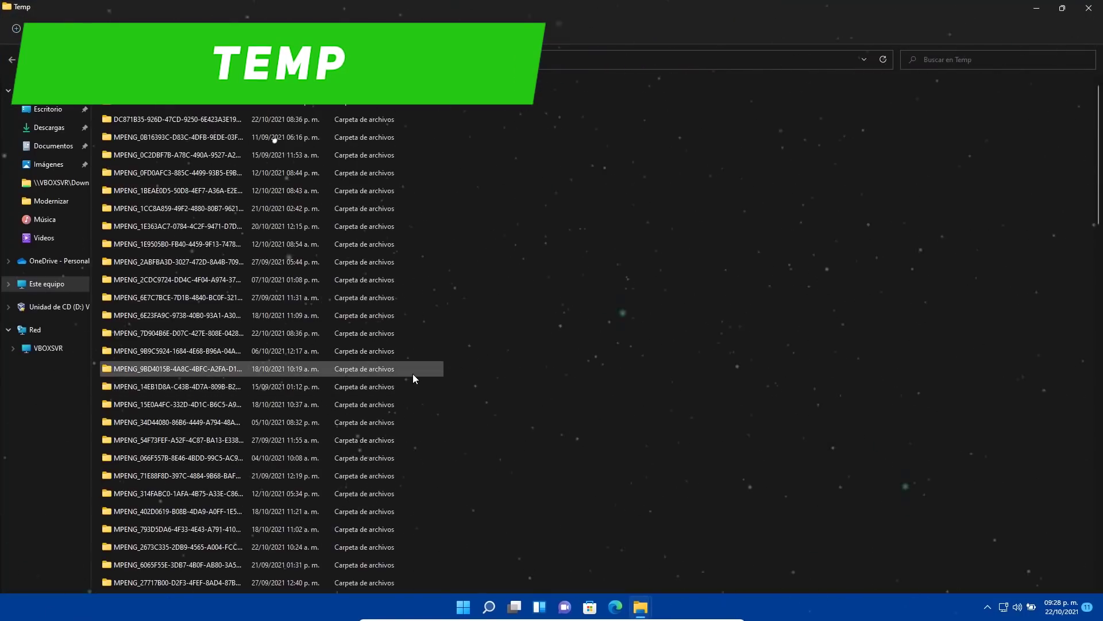
pyautogui.press('Delete')
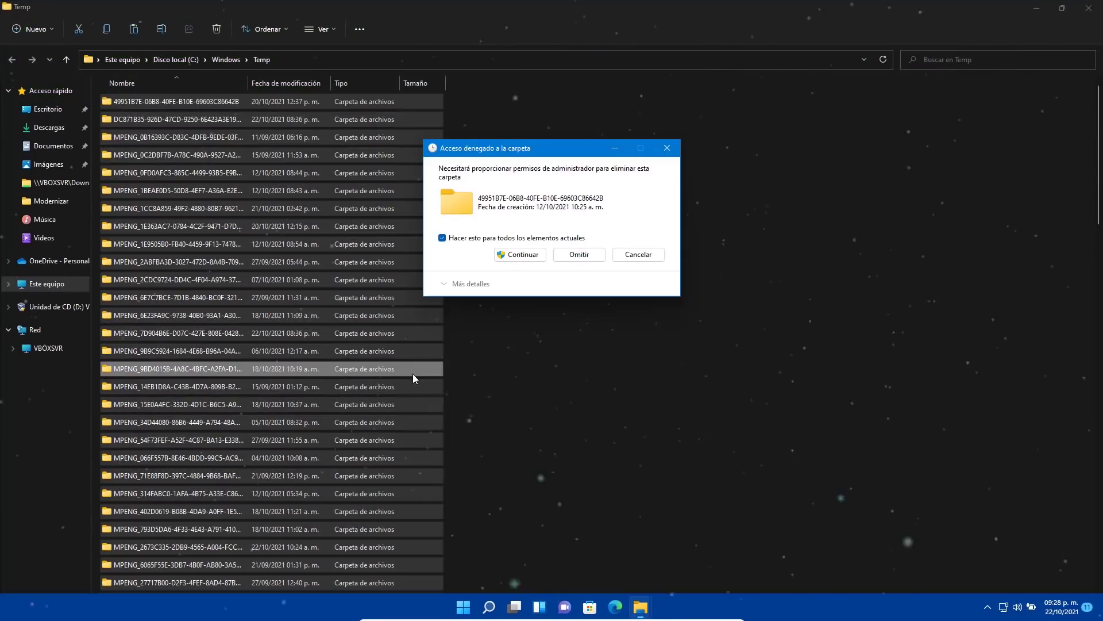
pyautogui.click(517, 254)
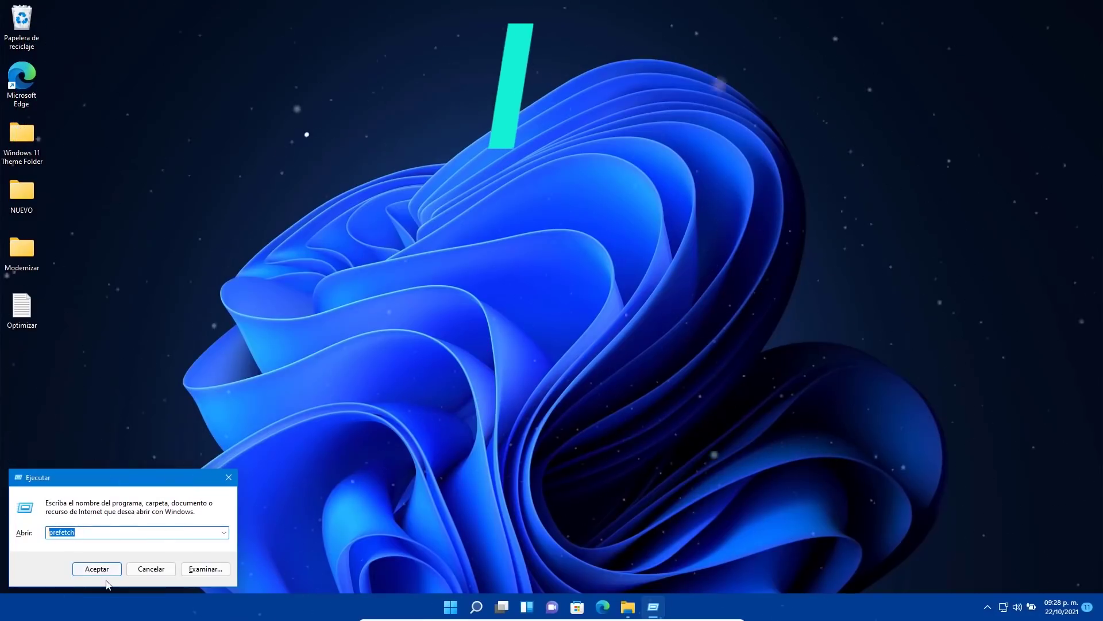
# Open the Prefetch folder by running prefetch and delete all its contents, skipping every file in use.
pyautogui.click(92, 570)
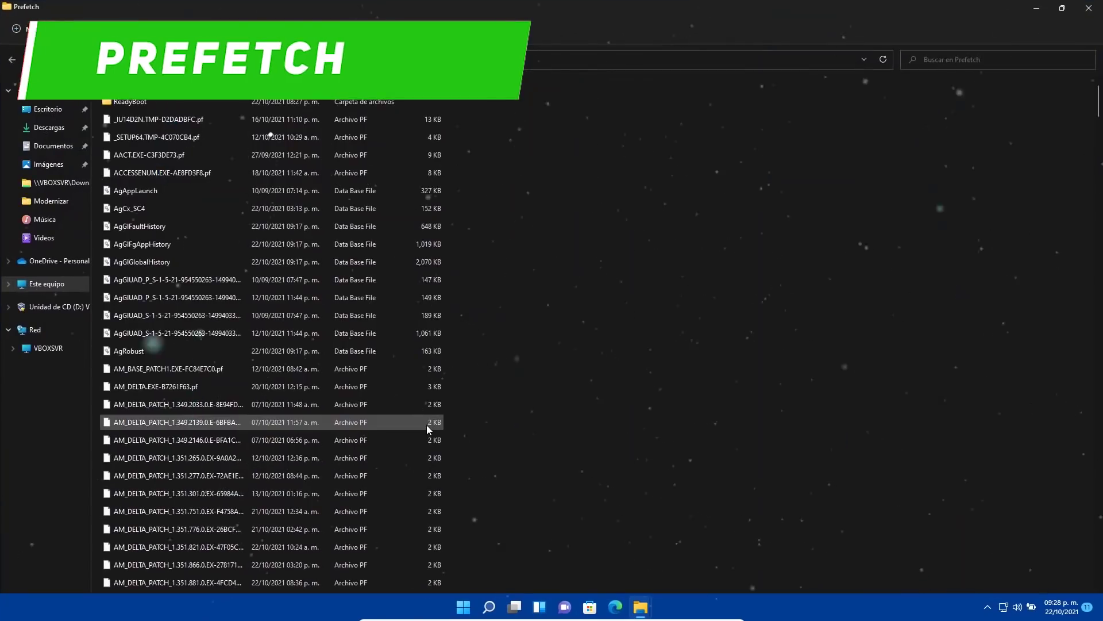
pyautogui.hotkey('ctrl', 'a')
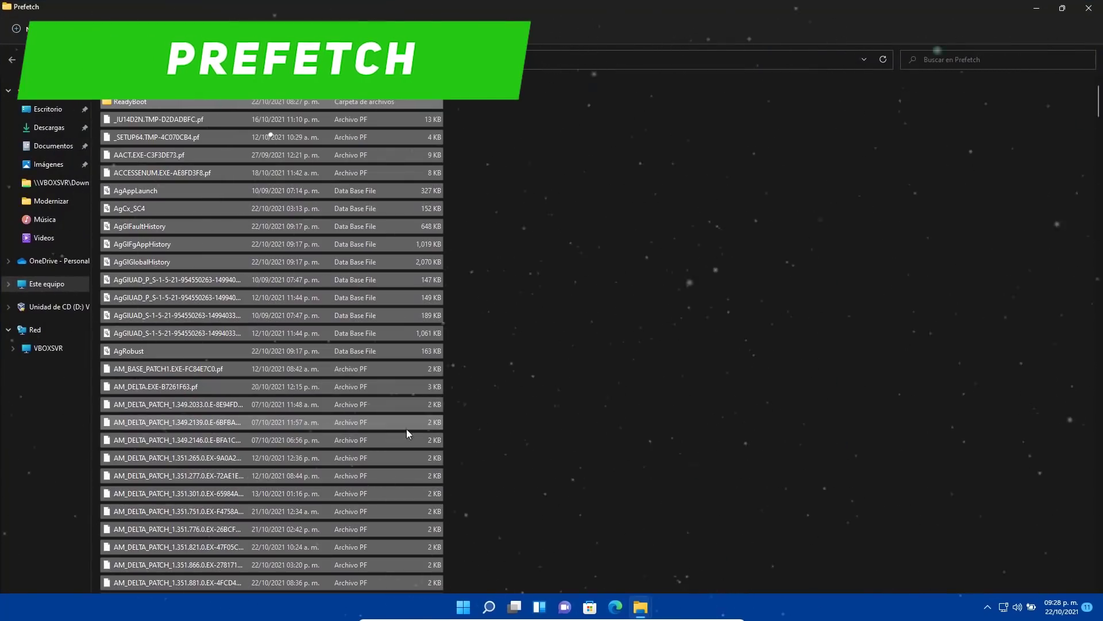
pyautogui.press('Delete')
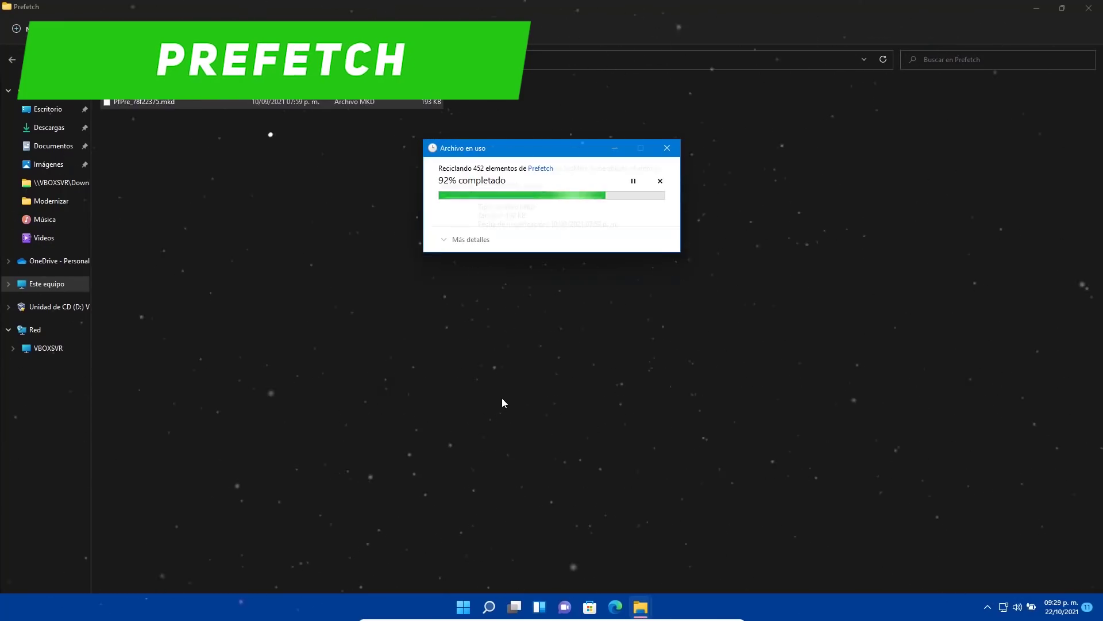
pyautogui.click(500, 246)
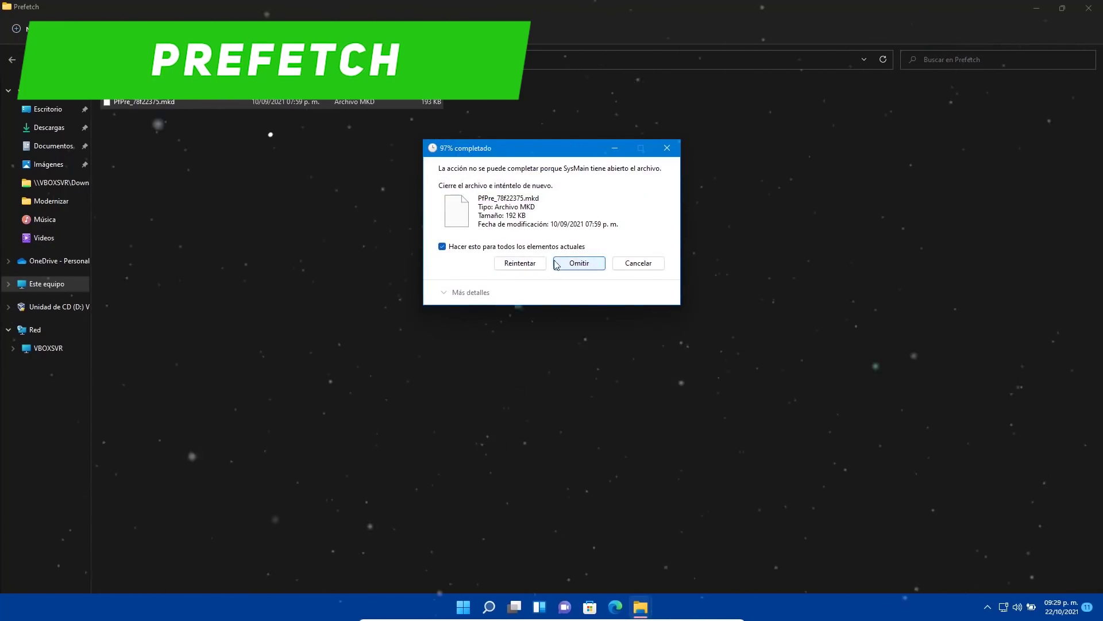
pyautogui.click(578, 263)
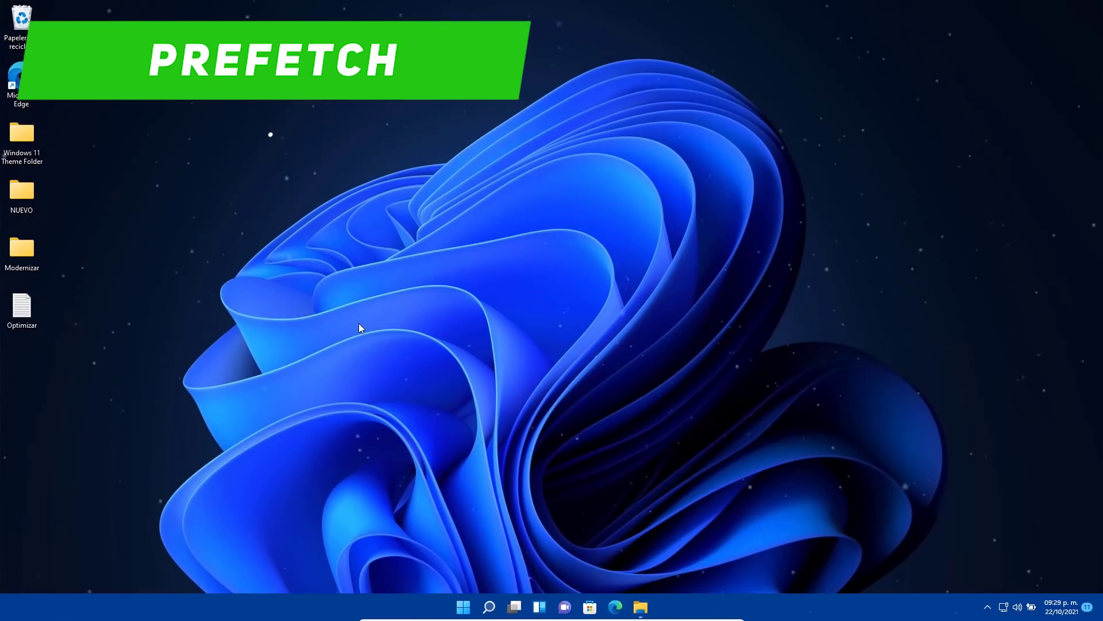
# Open the system configuration utility by running msconfig.
pyautogui.press('super+r')
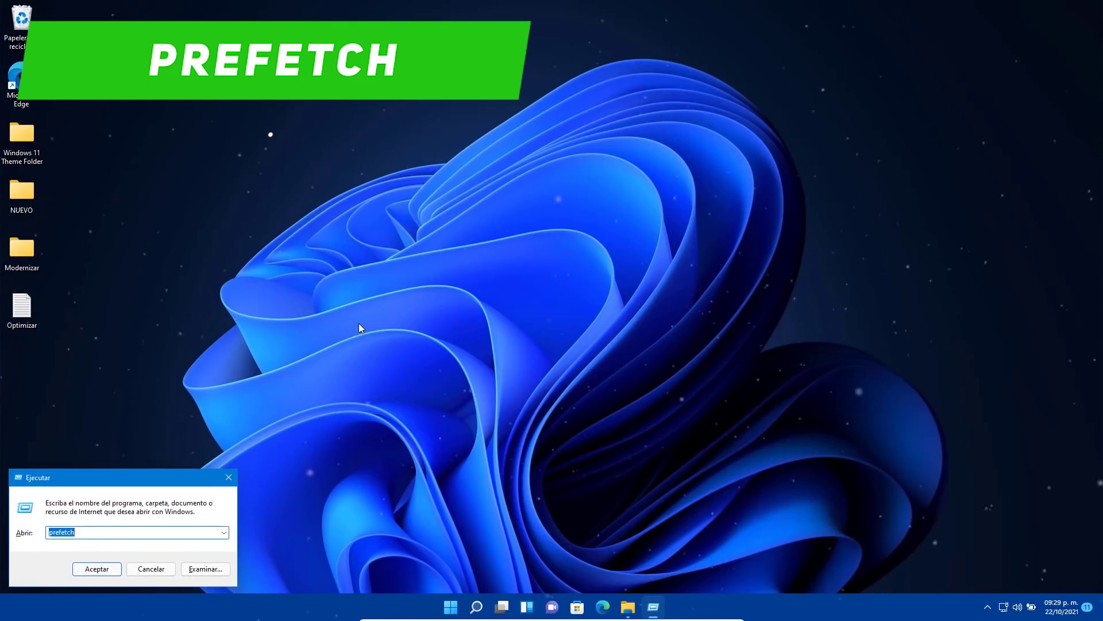
pyautogui.click(223, 533)
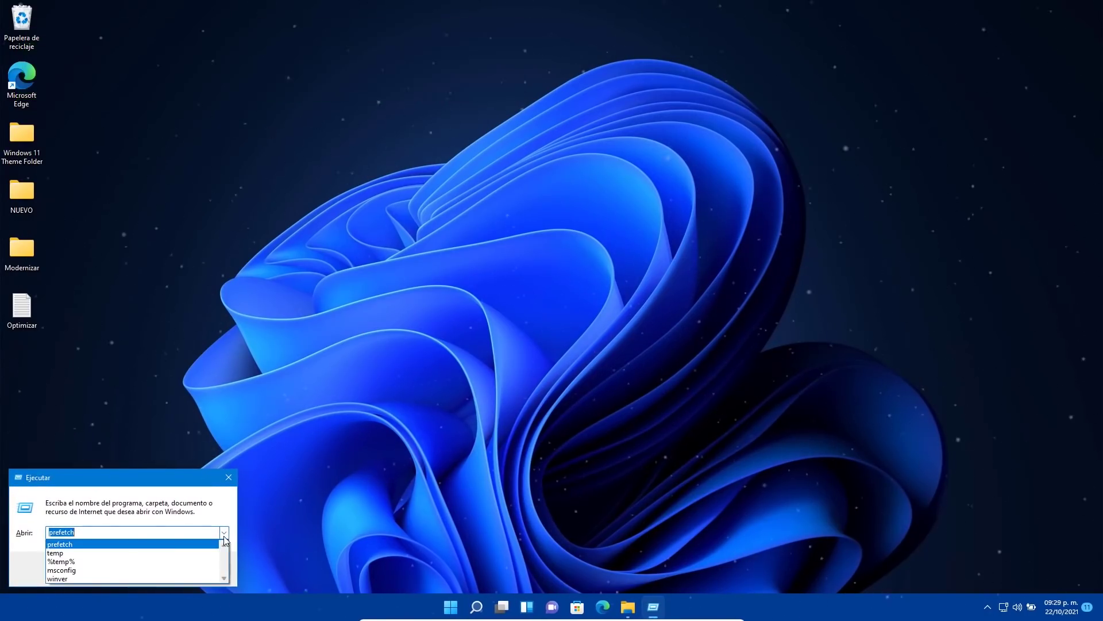
pyautogui.click(129, 571)
pyautogui.click(89, 570)
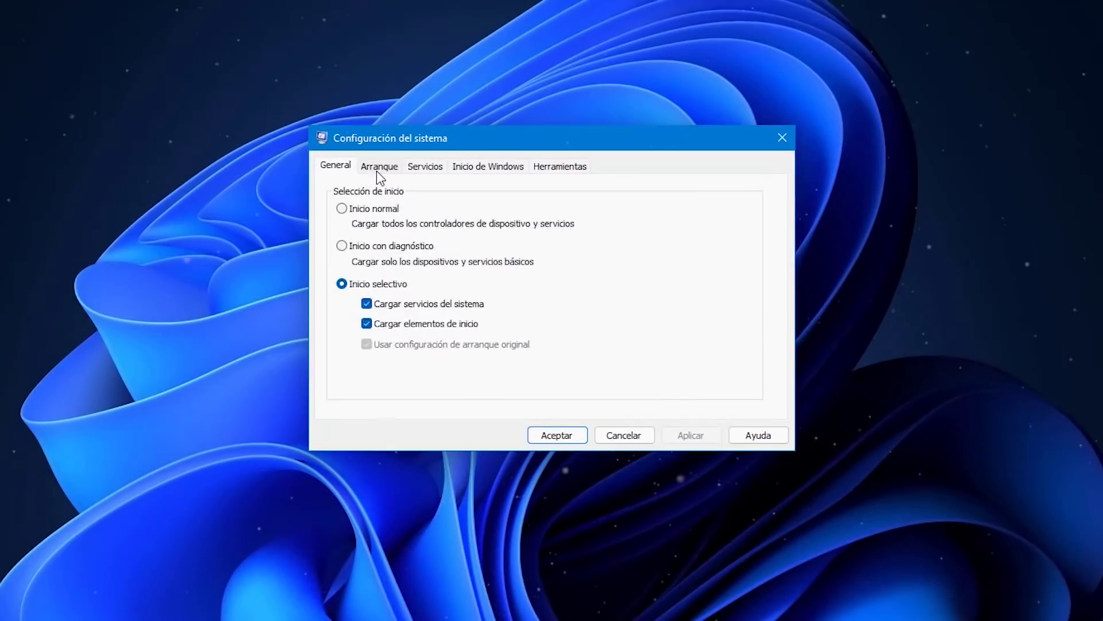
# In the advanced boot options for Windows 11, enable the number of processors setting and set it to 1.
pyautogui.click(431, 211)
pyautogui.click(377, 286)
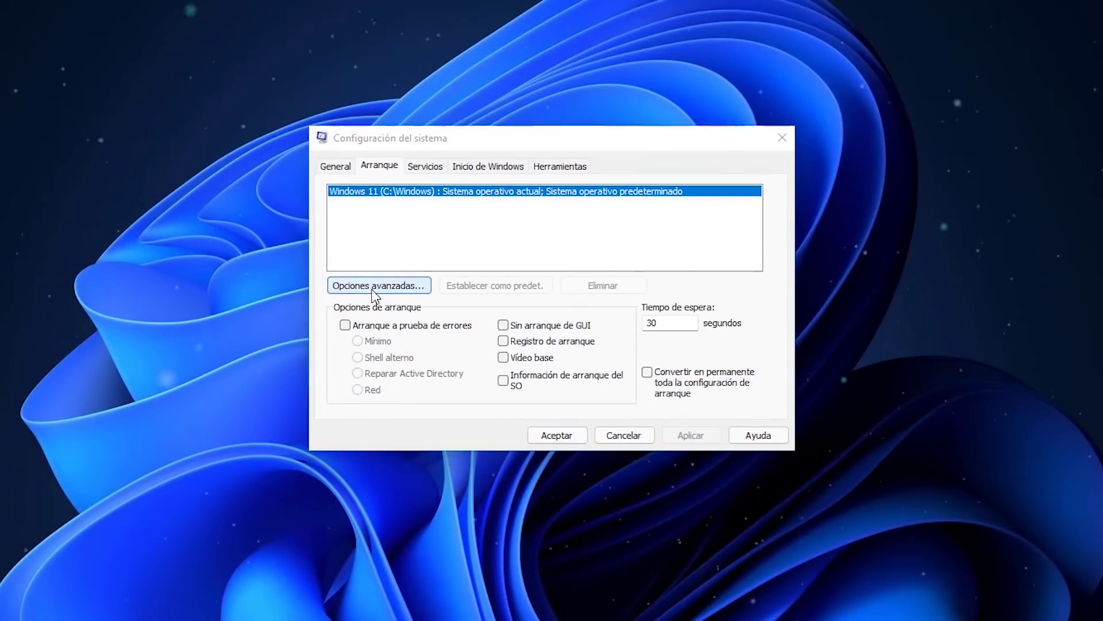
pyautogui.click(458, 176)
pyautogui.click(460, 188)
pyautogui.click(463, 193)
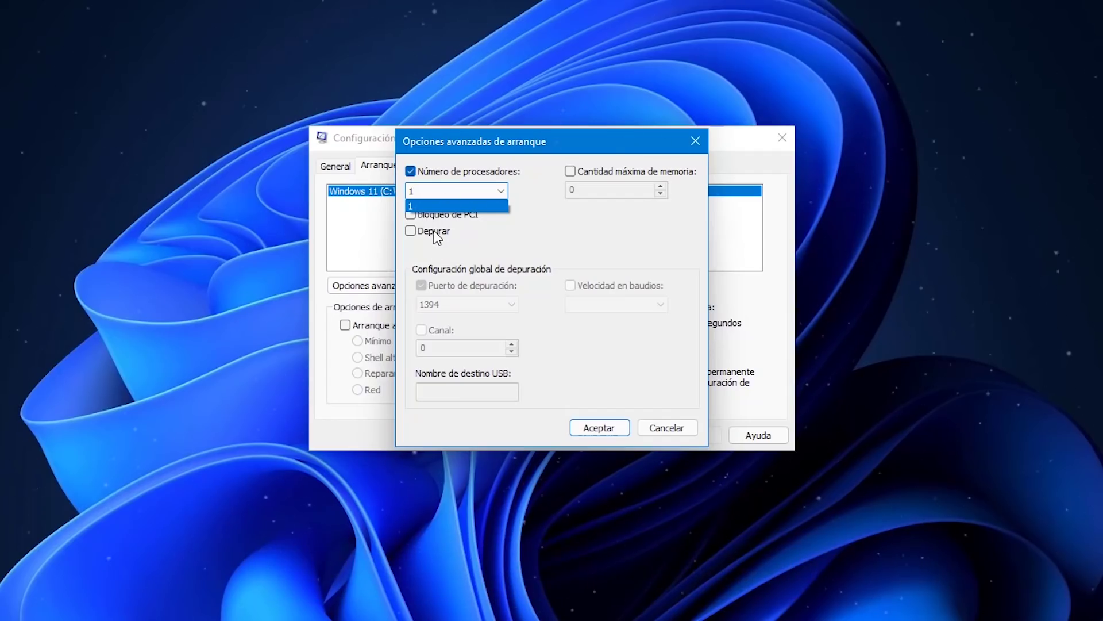
pyautogui.click(505, 187)
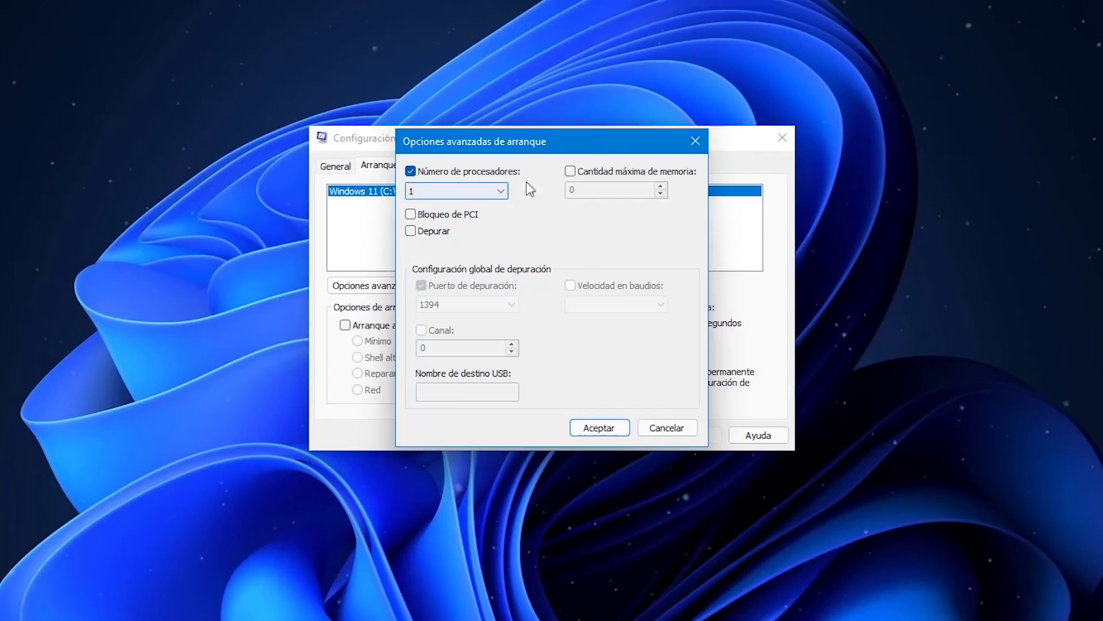
# Enable the maximum memory setting in the advanced boot options and accept the changes.
pyautogui.click(573, 174)
pyautogui.click(598, 193)
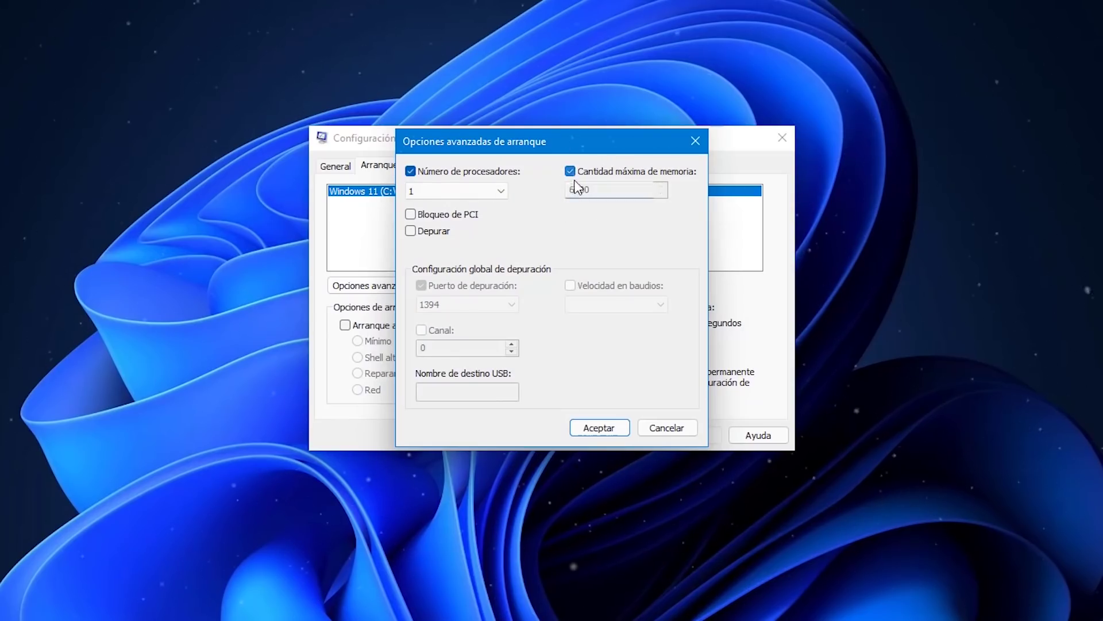
pyautogui.click(599, 428)
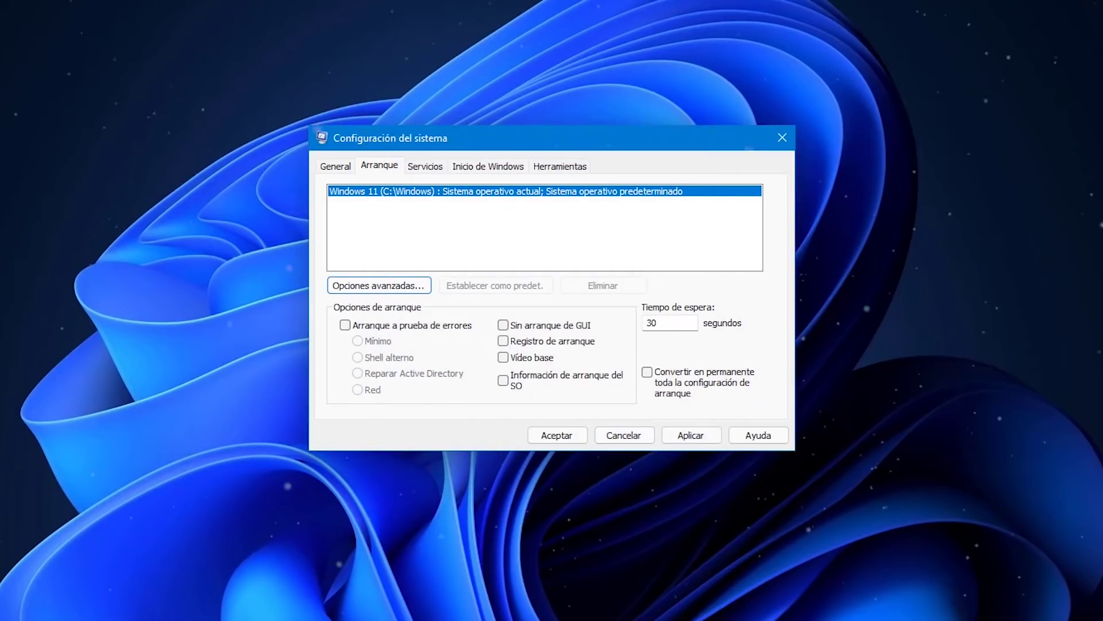
# Hide all Microsoft services in the system configuration's service list, and open Task Manager's startup apps from its Windows startup section.
pyautogui.click(425, 168)
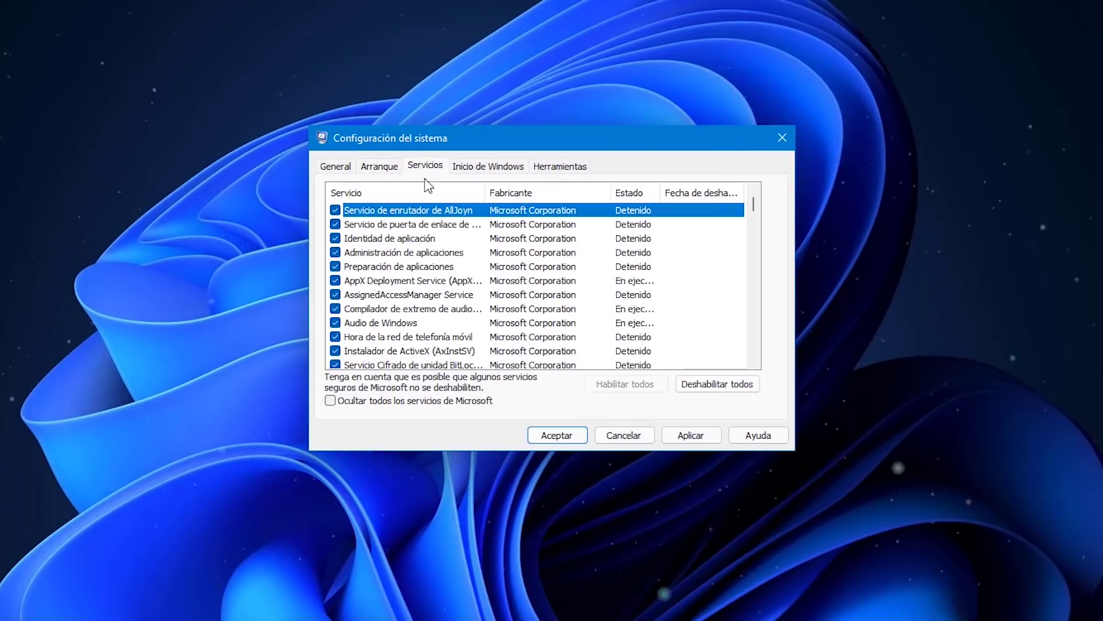
pyautogui.click(365, 402)
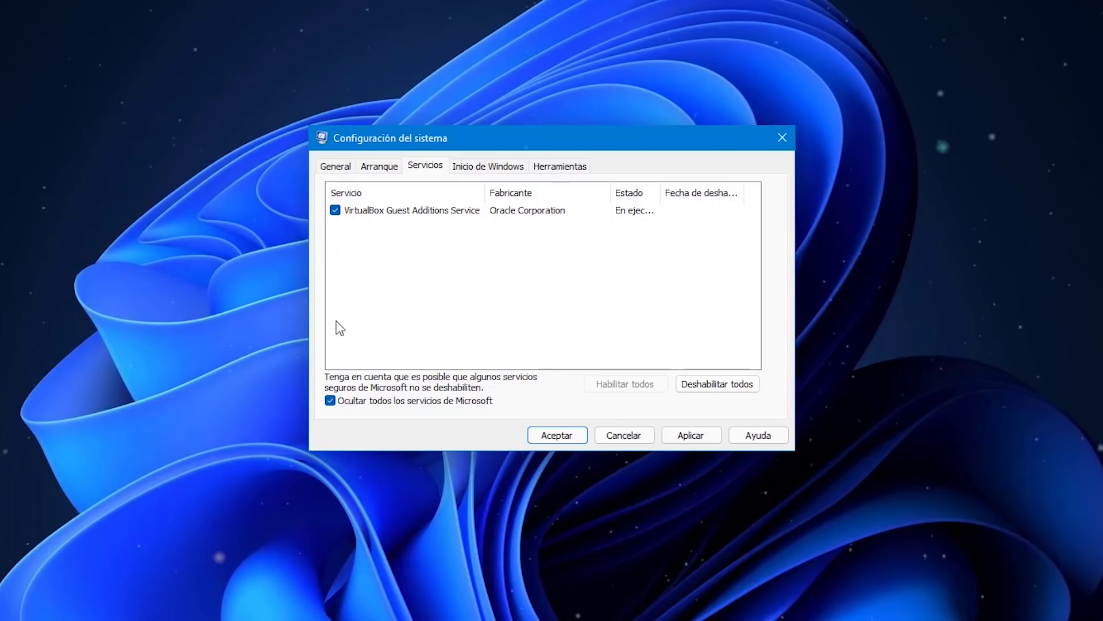
pyautogui.click(480, 173)
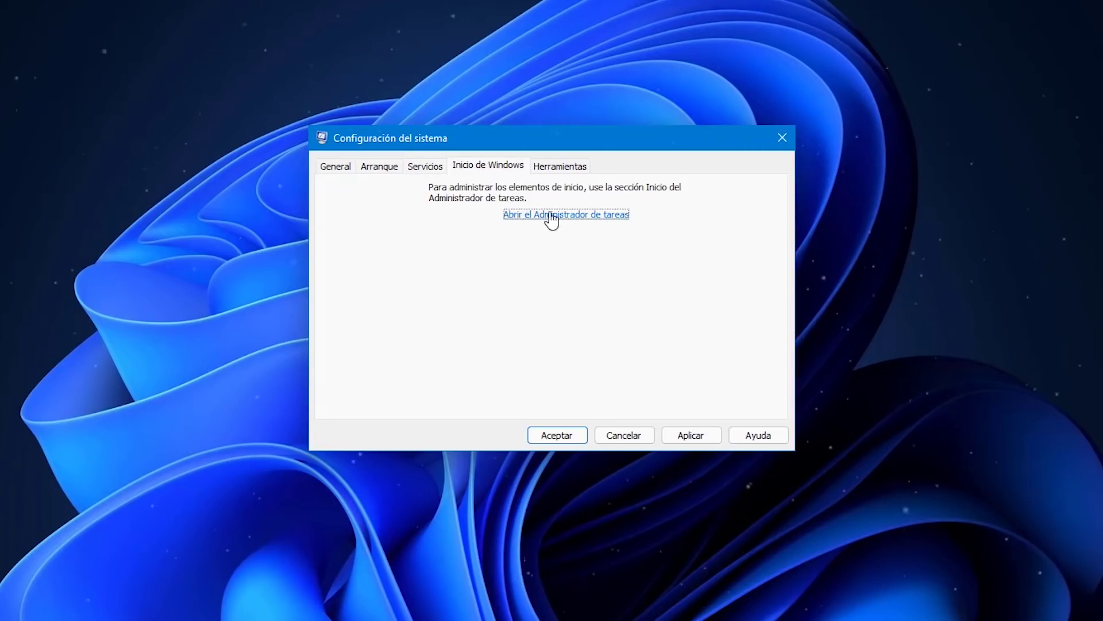
pyautogui.click(555, 216)
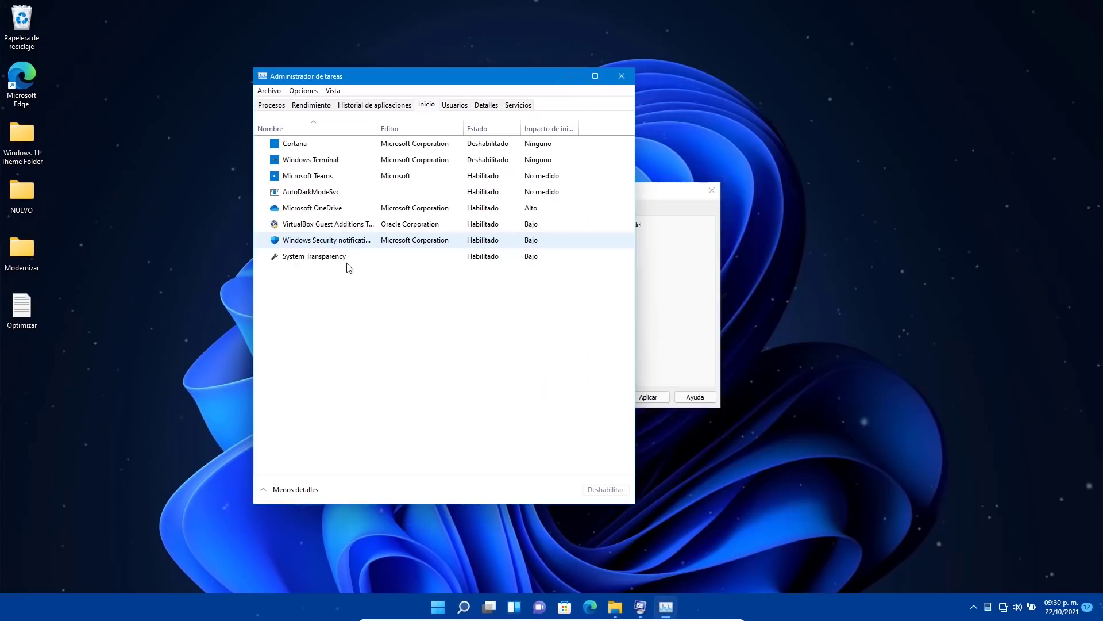
# Disable the System Transparency startup entry in Task Manager.
pyautogui.click(326, 258)
pyautogui.rightClick(476, 264)
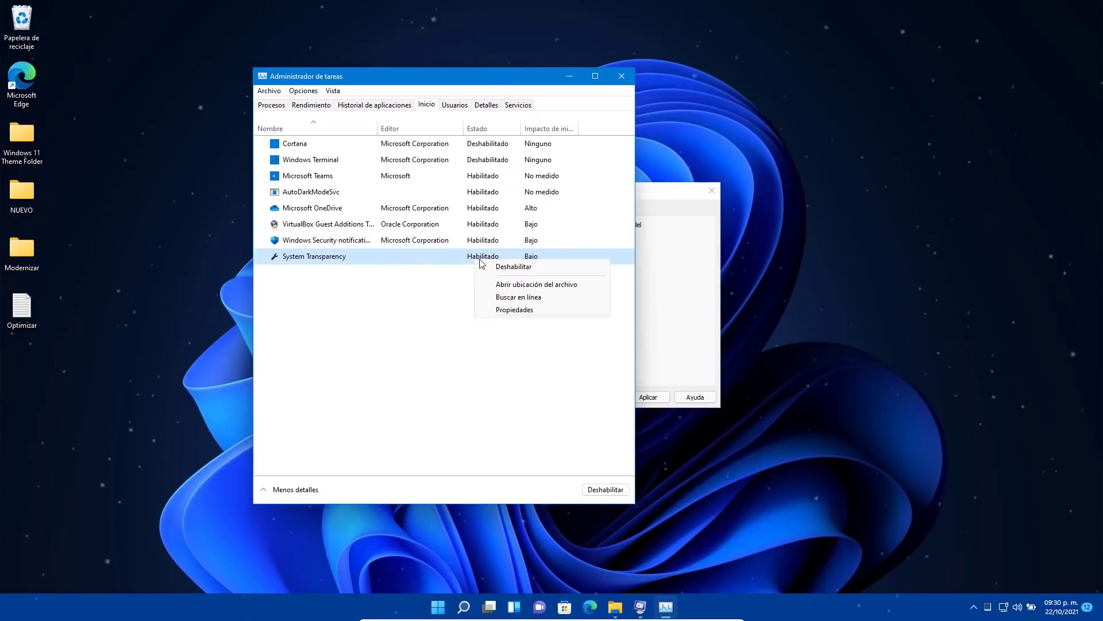
pyautogui.click(505, 271)
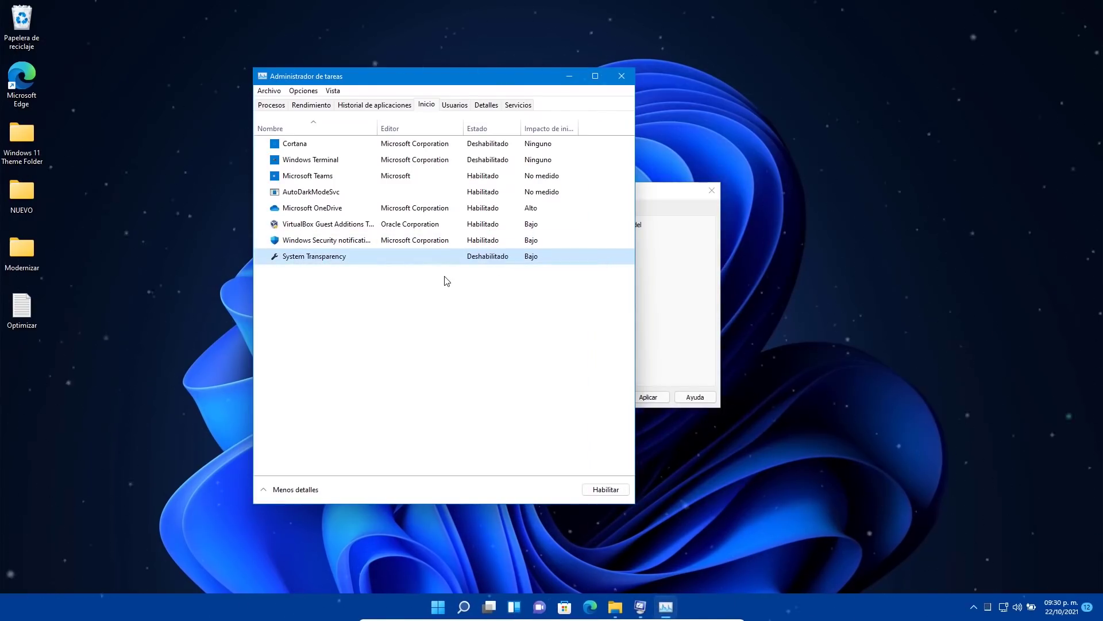
# Disable the Microsoft OneDrive, AutoDarkModeSvc and Microsoft Teams startup entries in Task Manager.
pyautogui.rightClick(378, 208)
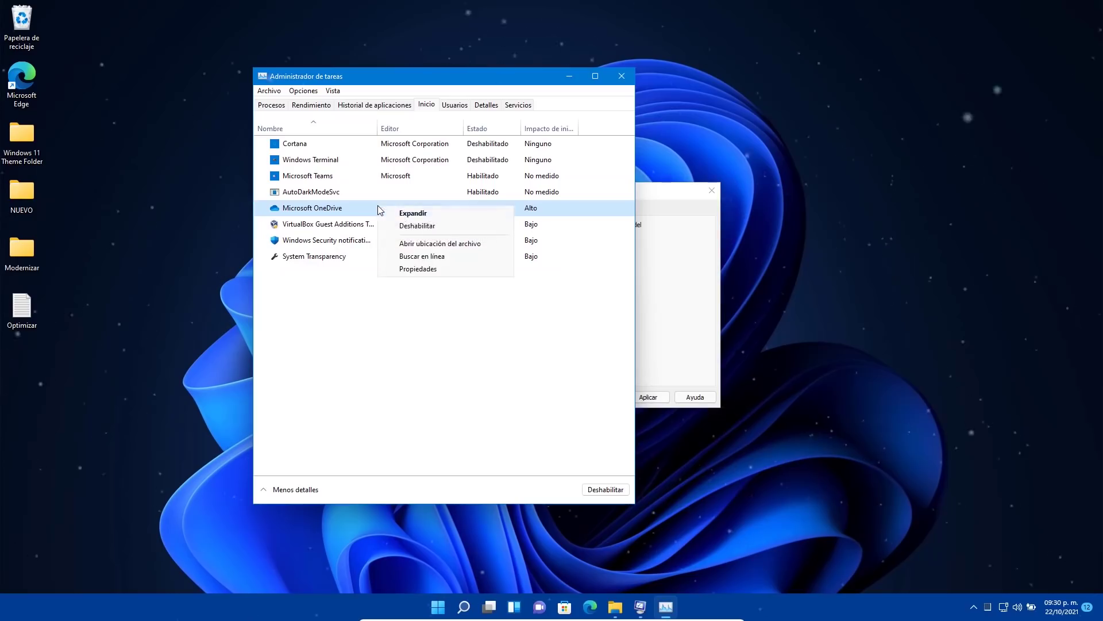
pyautogui.click(426, 226)
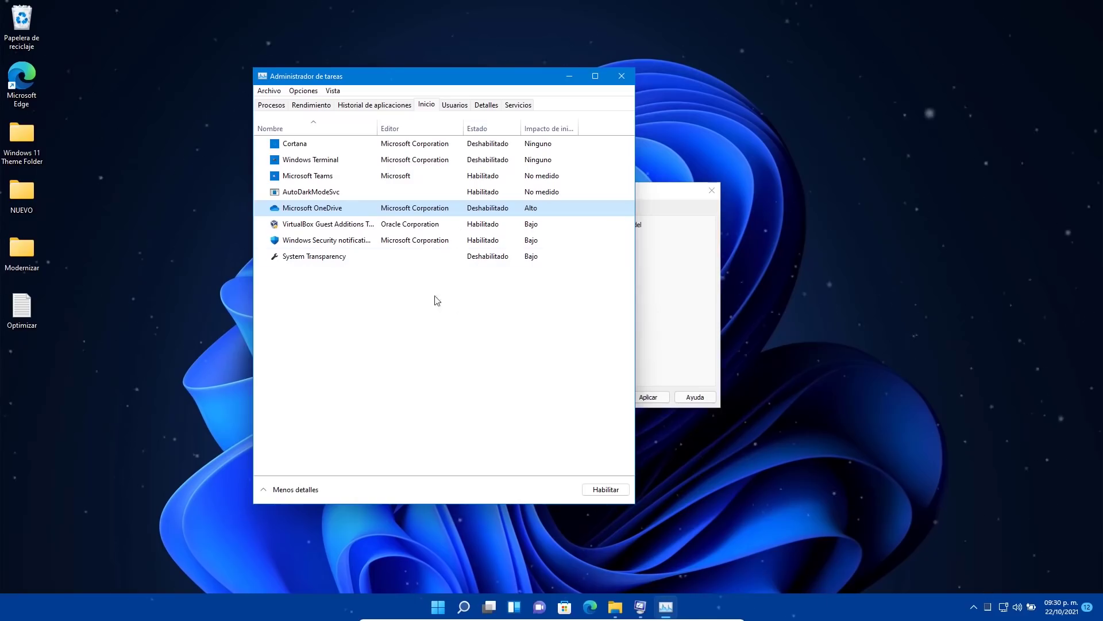
pyautogui.rightClick(400, 191)
pyautogui.click(425, 209)
pyautogui.rightClick(401, 175)
pyautogui.click(425, 193)
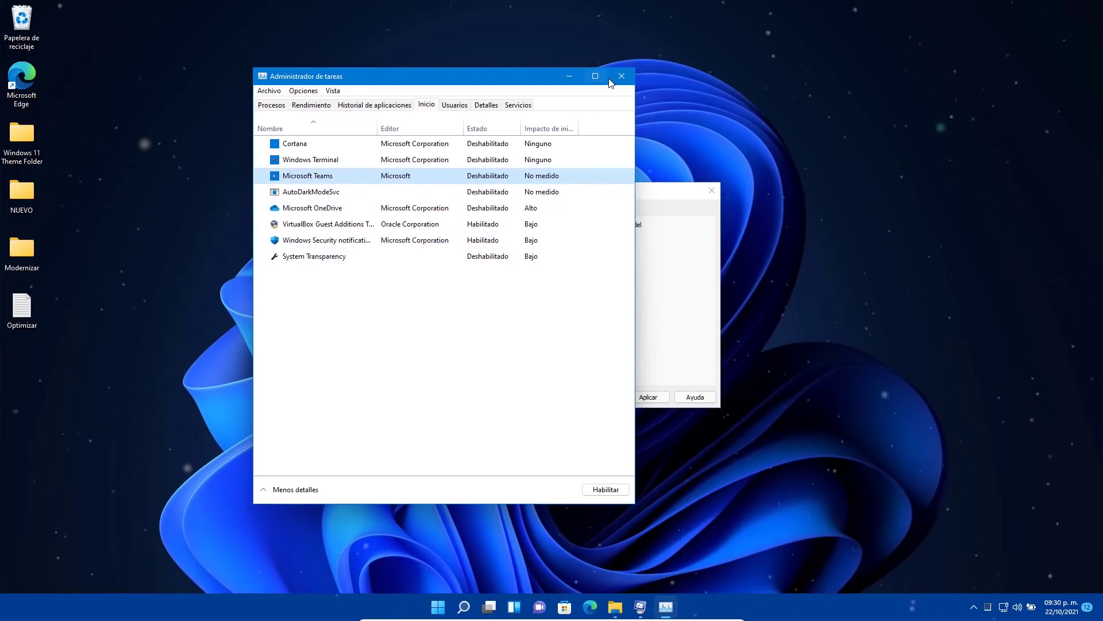
# Close Task Manager, apply and accept the system configuration changes, and restart the computer.
pyautogui.click(623, 74)
pyautogui.click(648, 396)
pyautogui.click(554, 397)
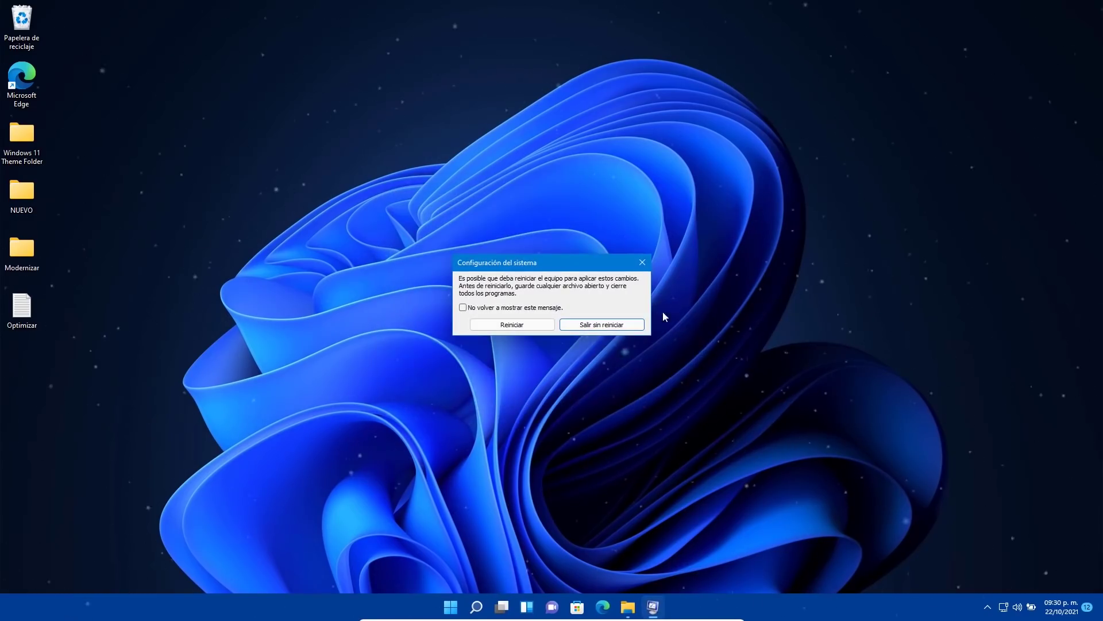
pyautogui.click(520, 321)
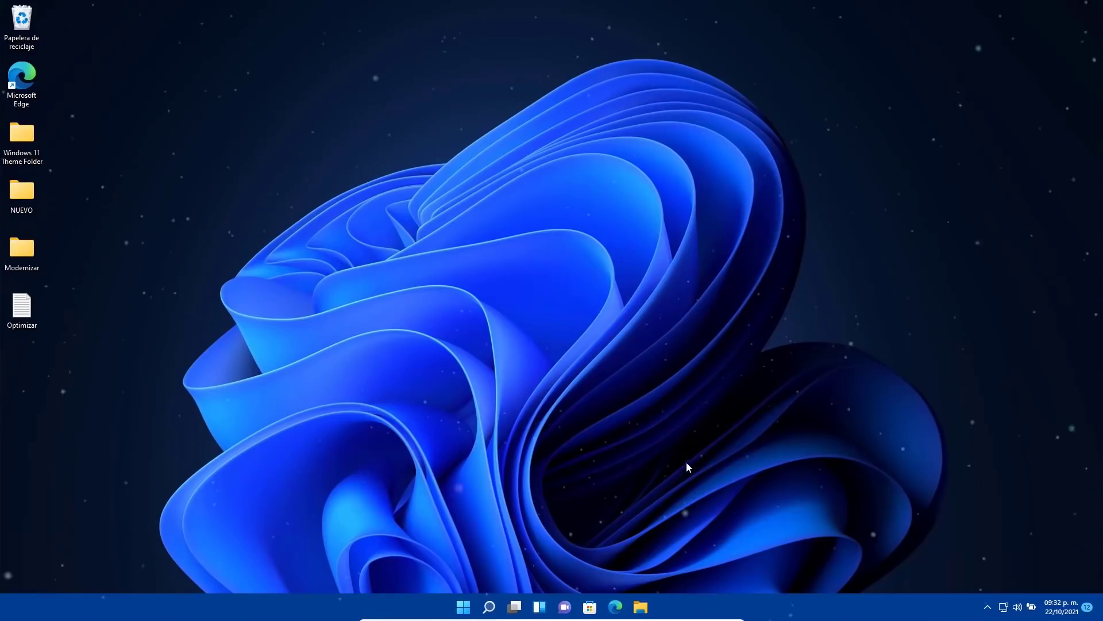
# Open the properties of local disk C: in File Explorer and start Disk Cleanup for it.
pyautogui.click(636, 608)
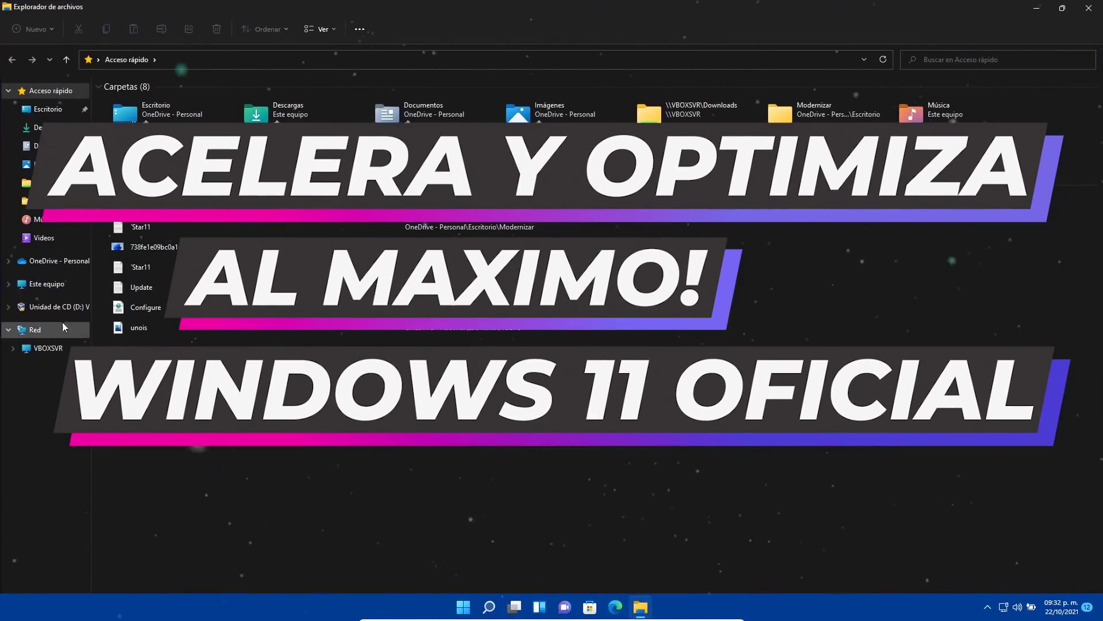
pyautogui.click(46, 283)
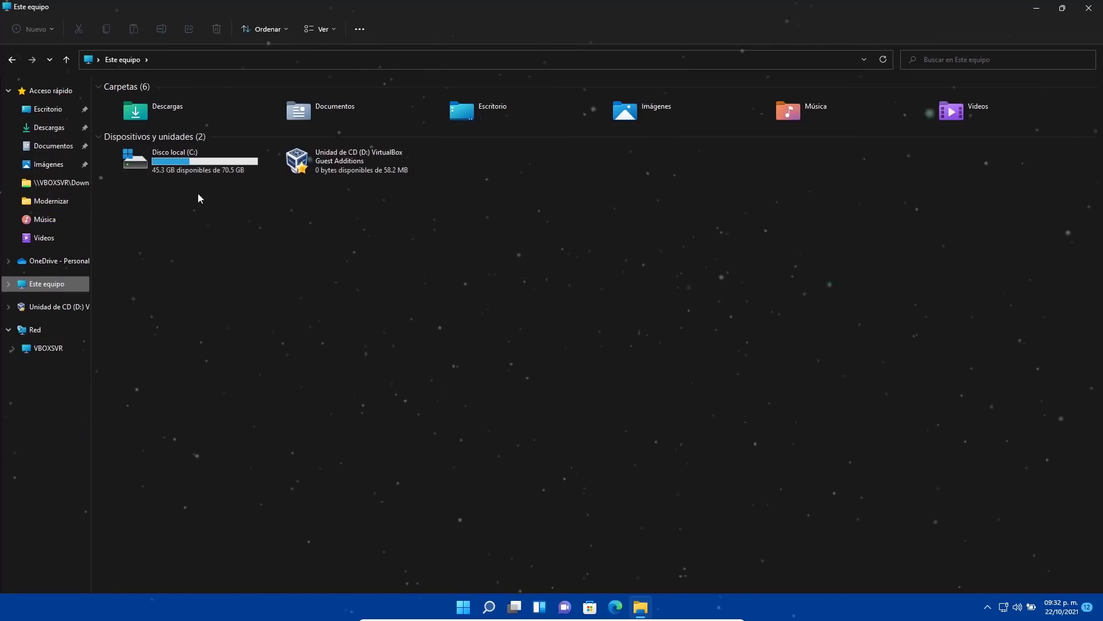
pyautogui.click(180, 165)
pyautogui.rightClick(181, 164)
pyautogui.click(246, 381)
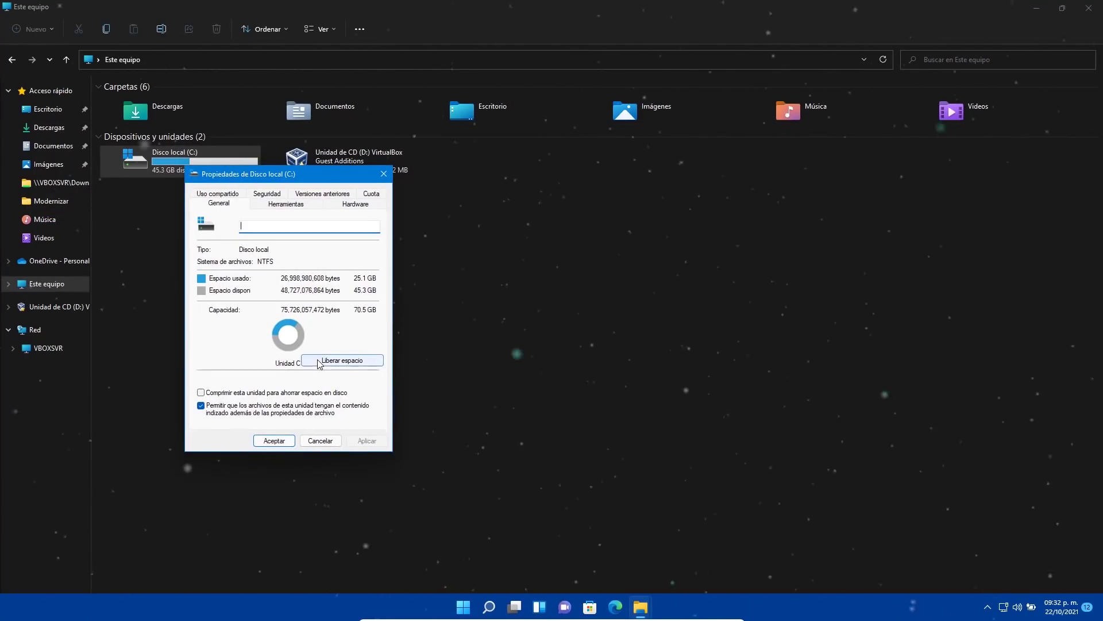
pyautogui.click(324, 360)
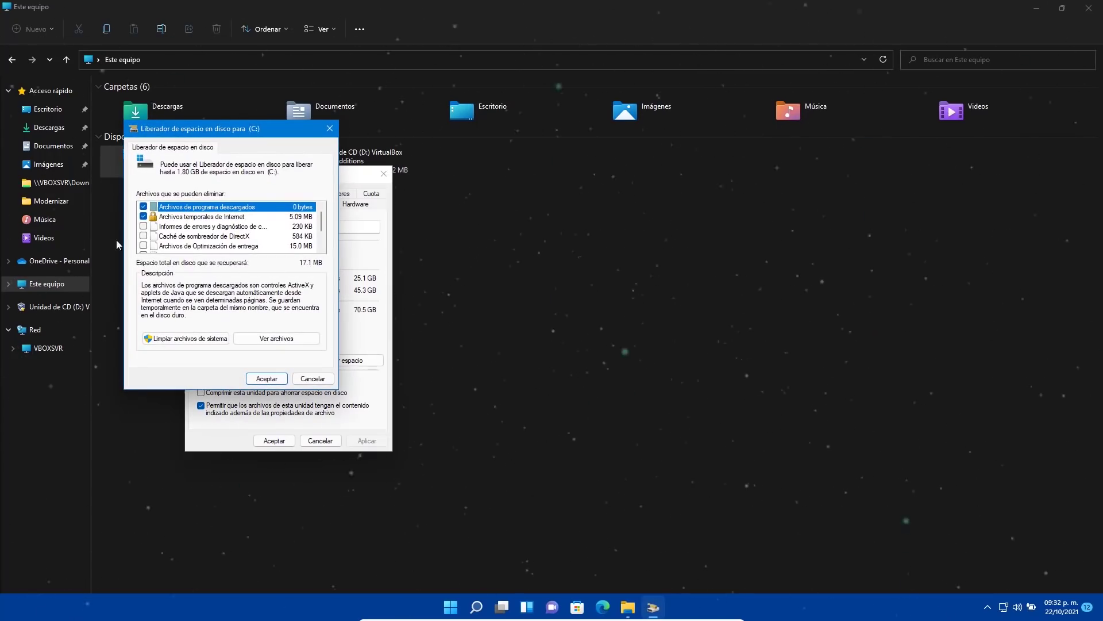
# Review the file categories preselected for cleanup, including the Recycle Bin and thumbnails, and permanently delete those files from drive C:.
pyautogui.scroll(-1, 264, 238)
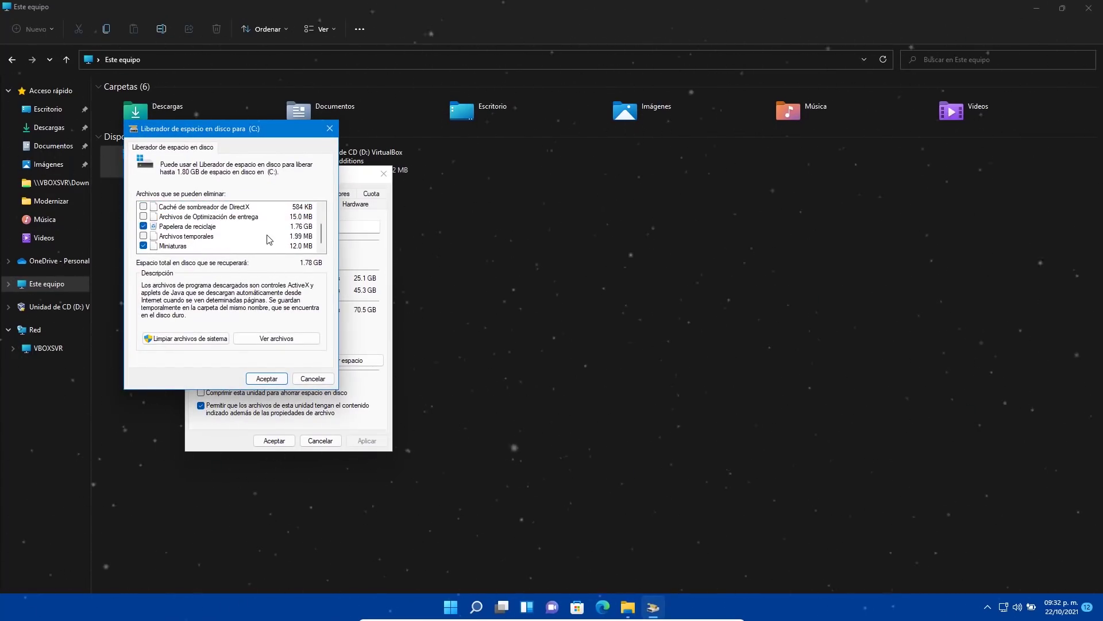
pyautogui.scroll(1, 242, 245)
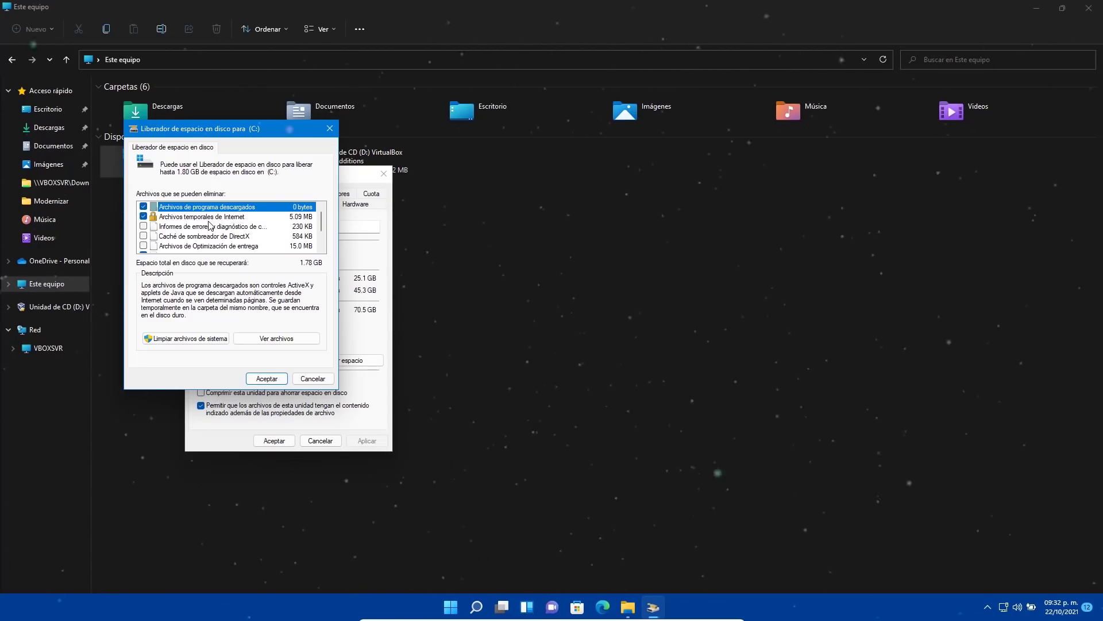
pyautogui.scroll(-1, 222, 222)
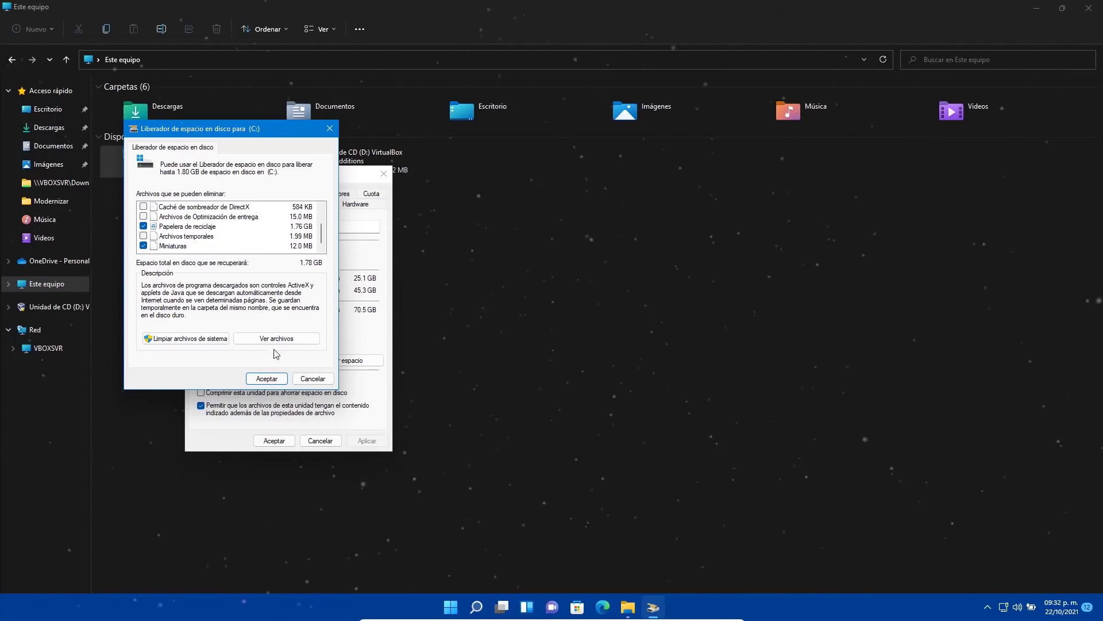
pyautogui.click(274, 379)
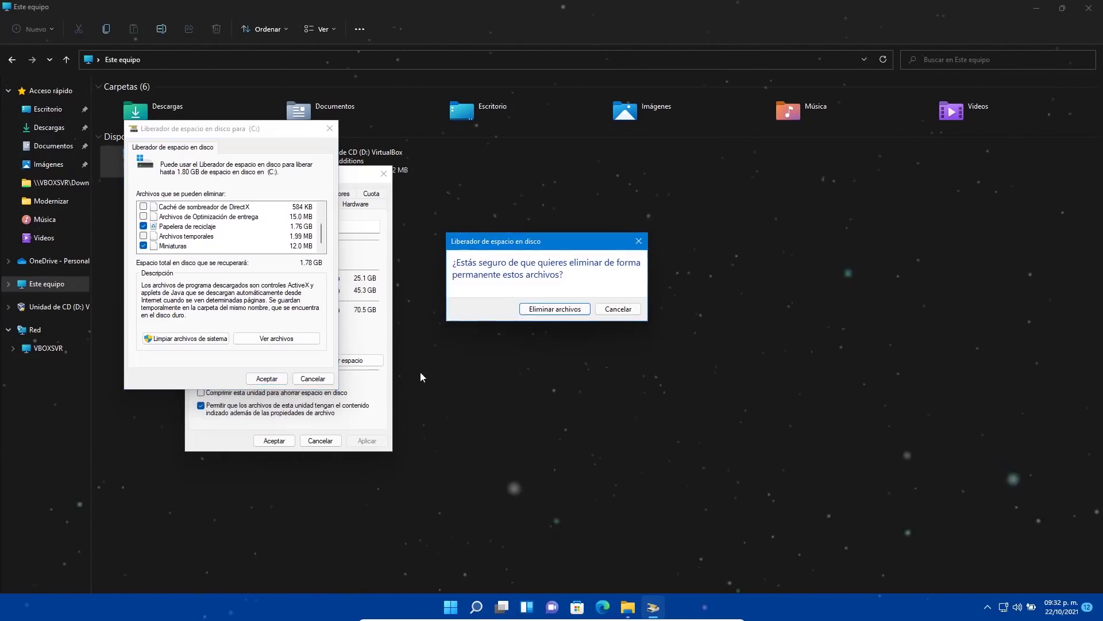
pyautogui.click(572, 311)
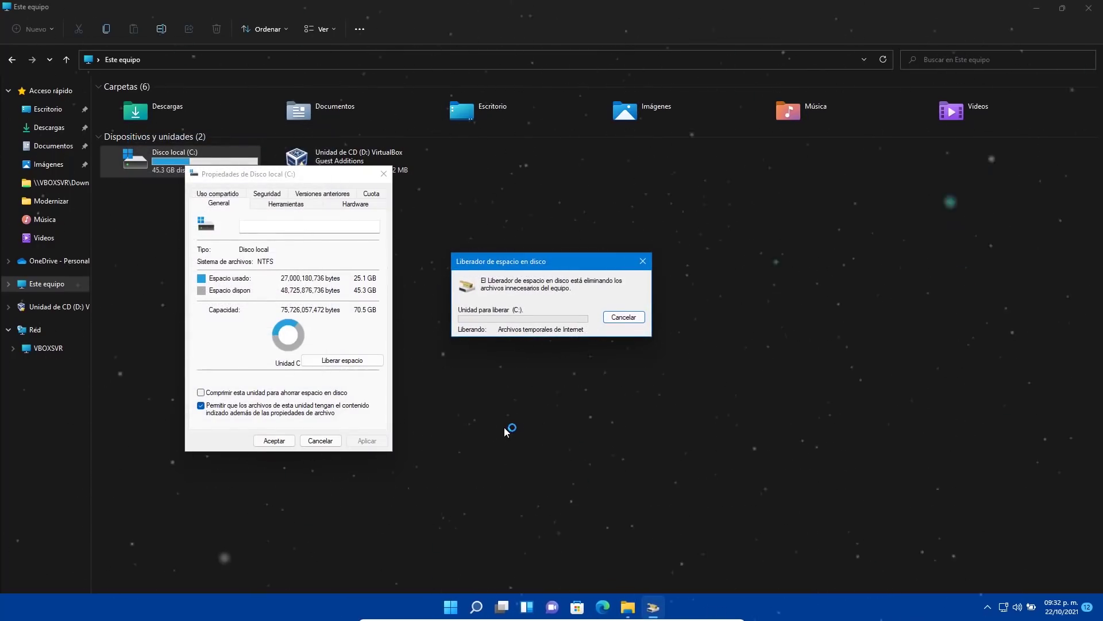
pyautogui.click(539, 341)
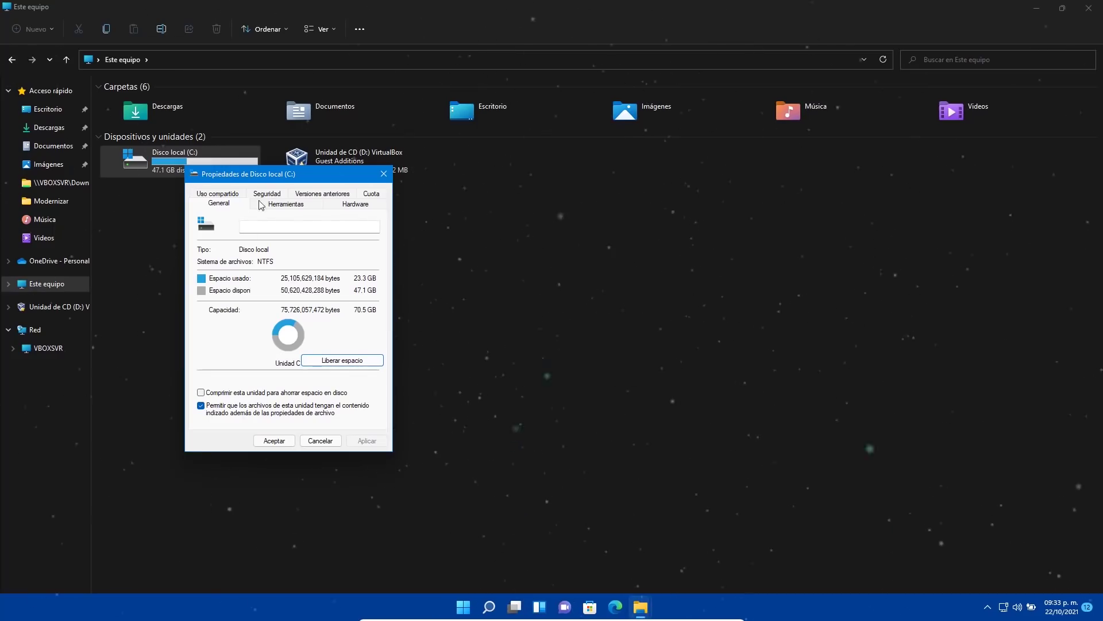
# Run the optimize and defragment tool from the properties of local disk C:.
pyautogui.click(286, 204)
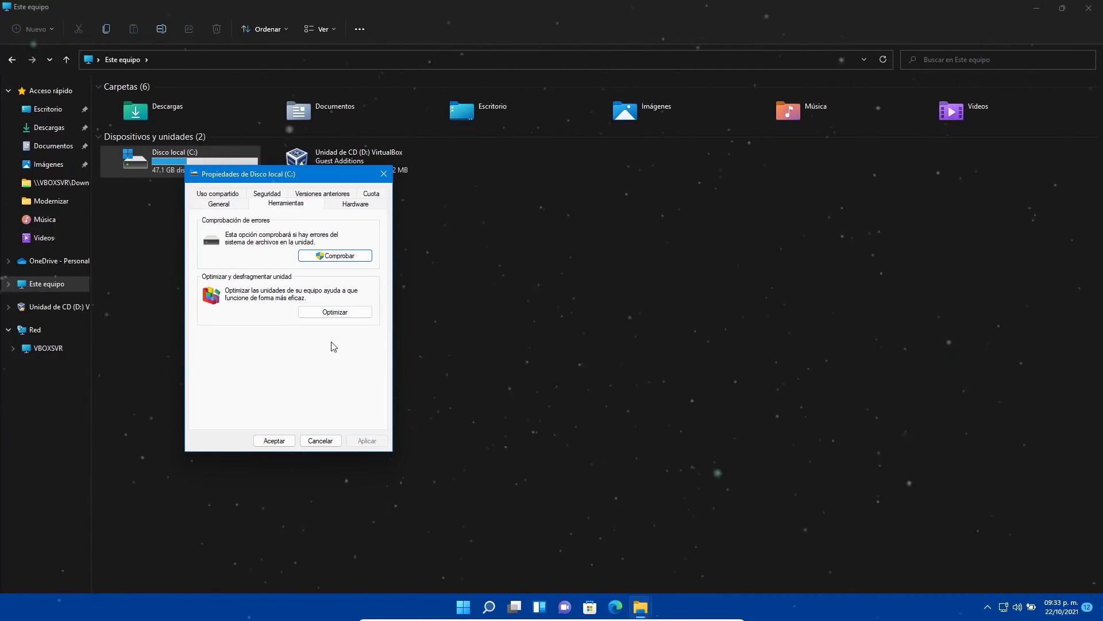
pyautogui.click(336, 311)
pyautogui.moveTo(482, 178); pyautogui.dragTo(550, 176)
pyautogui.click(770, 335)
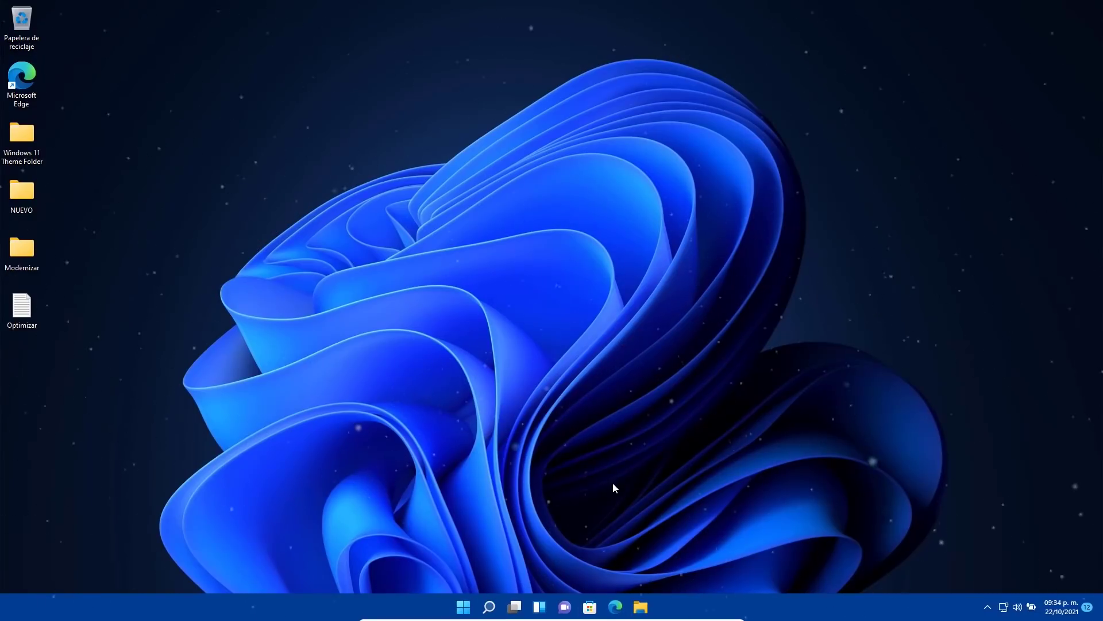
# Turn off transparency effects and animation effects in the visual effects section of the Windows accessibility settings.
pyautogui.click(467, 611)
pyautogui.click(689, 267)
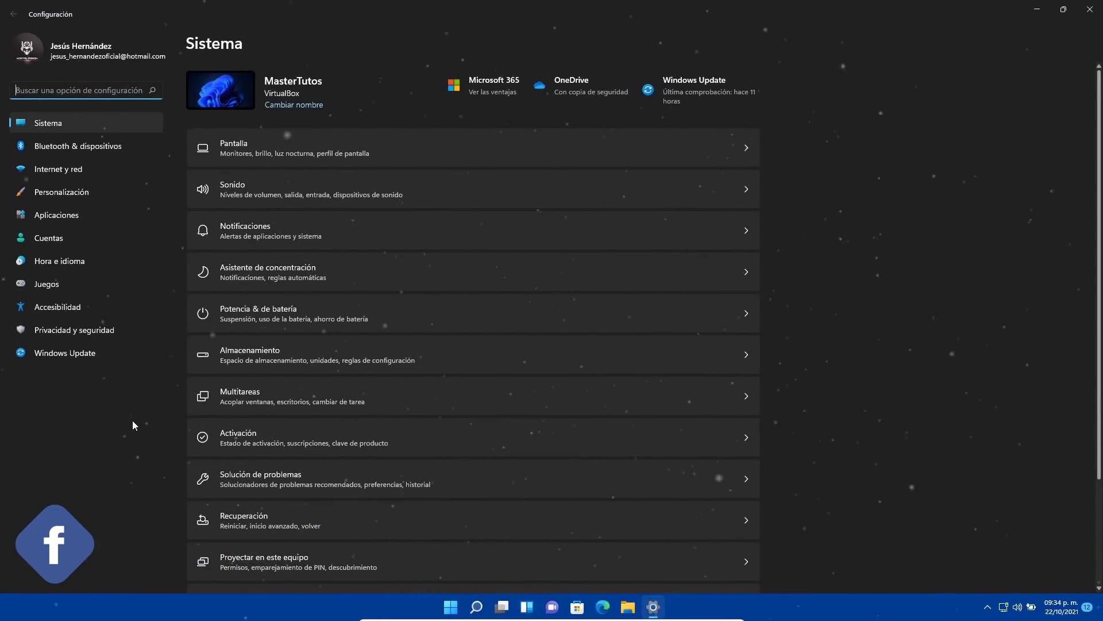
pyautogui.click(71, 305)
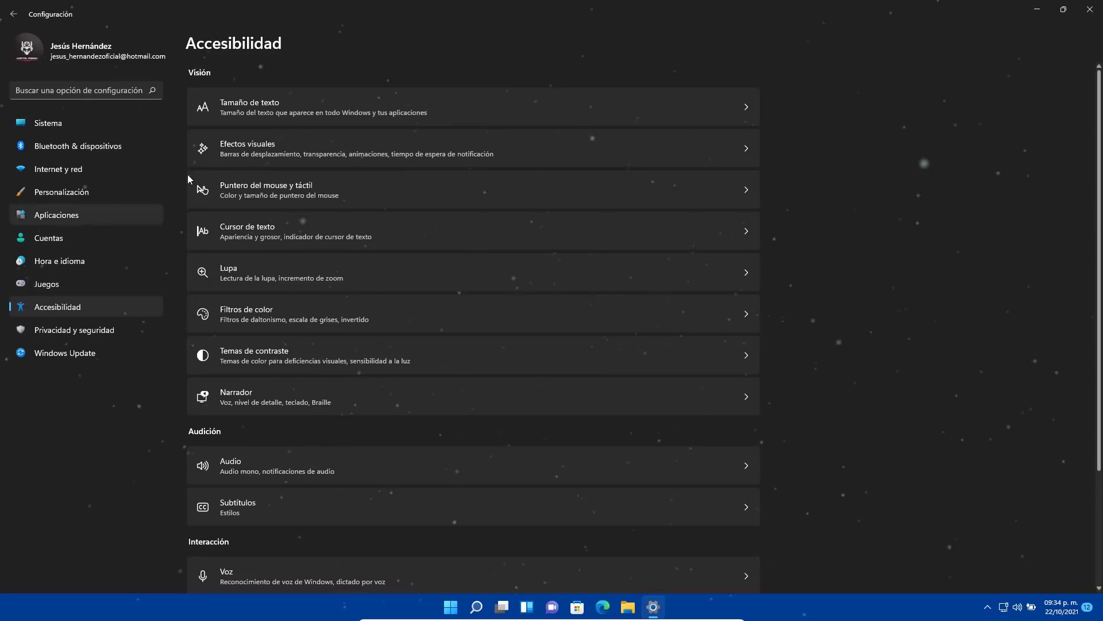
pyautogui.click(242, 154)
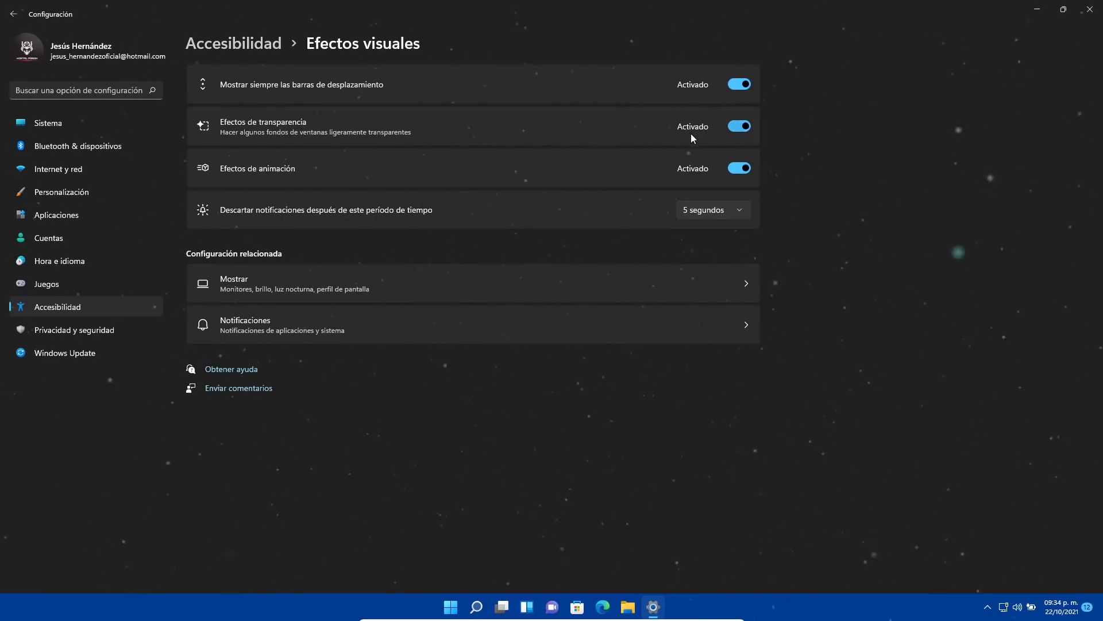
pyautogui.click(738, 127)
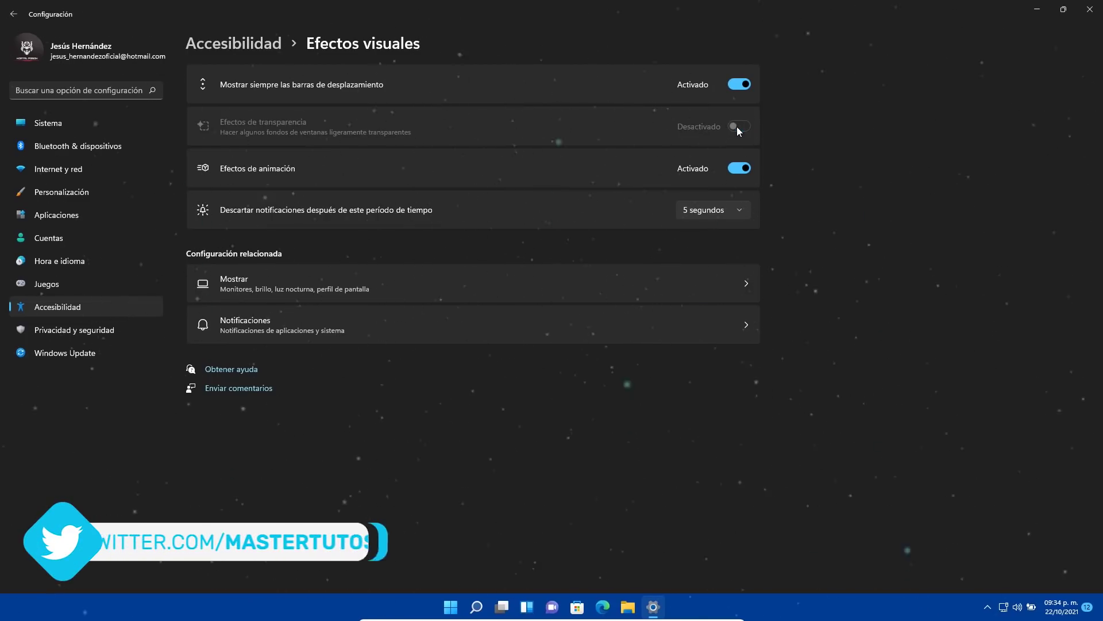
pyautogui.click(738, 169)
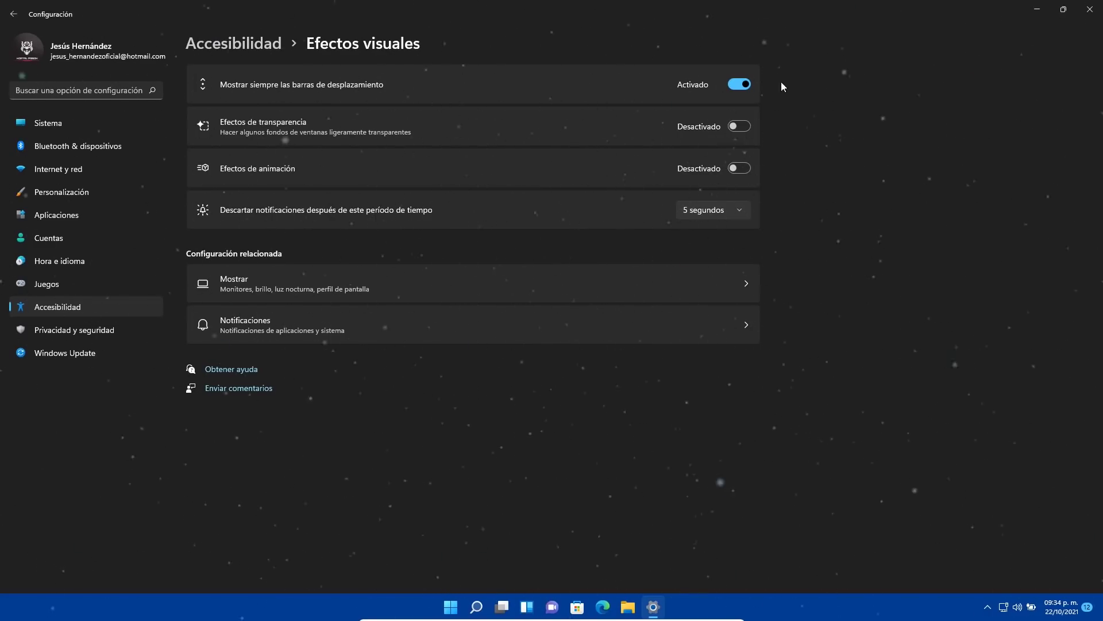
pyautogui.click(743, 90)
pyautogui.click(743, 89)
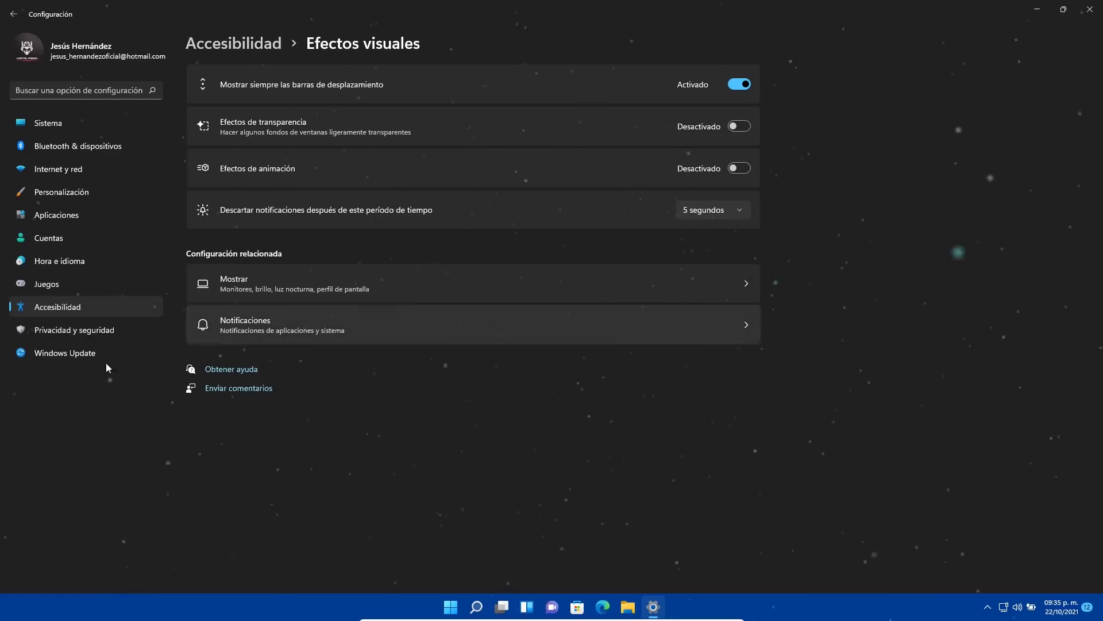
# Turn off file system access for the device and its apps in the privacy and security settings.
pyautogui.click(71, 336)
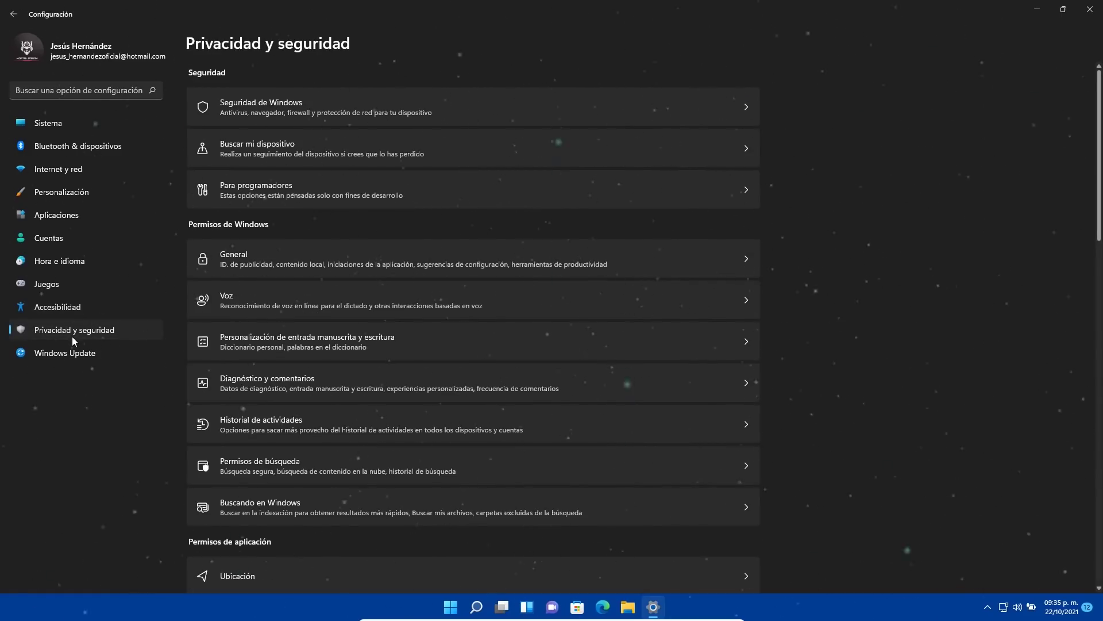
pyautogui.scroll(-15, 386, 337)
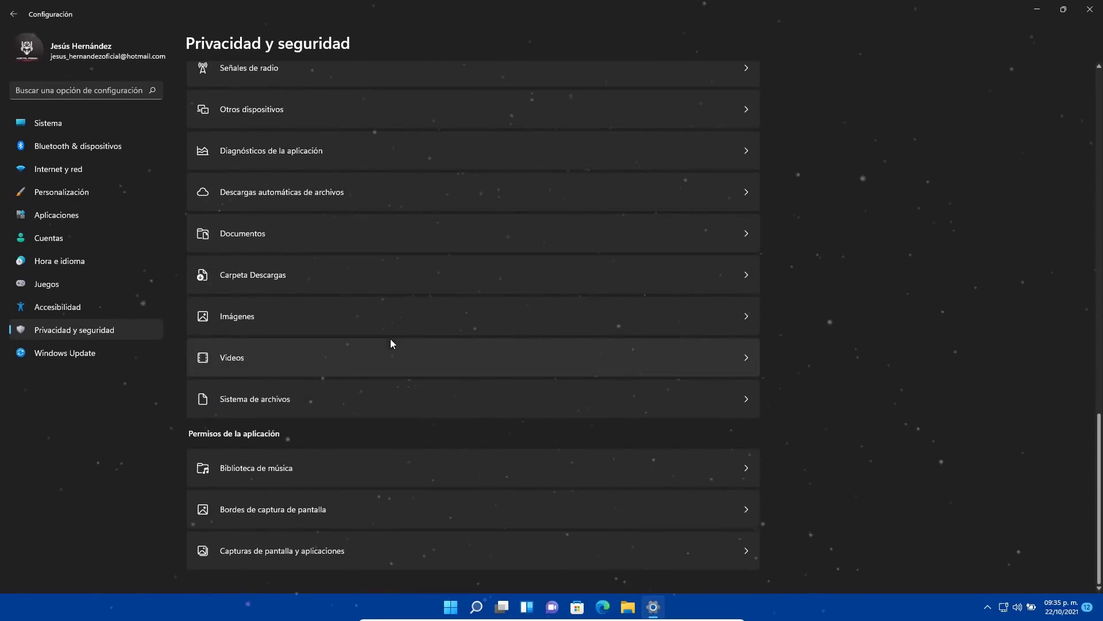
pyautogui.click(282, 400)
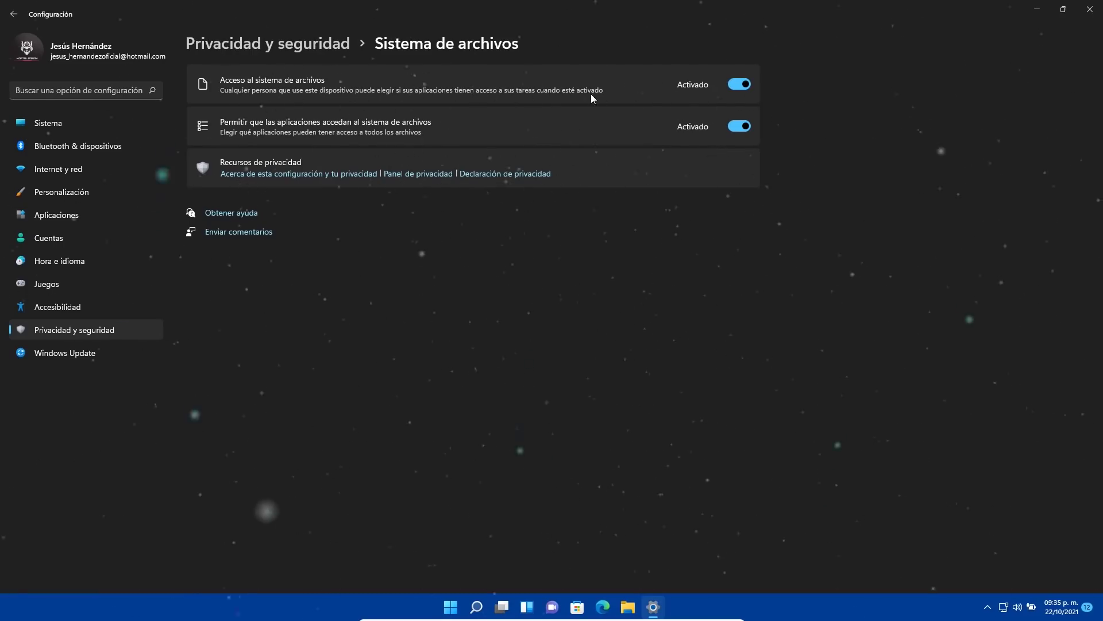
pyautogui.click(739, 127)
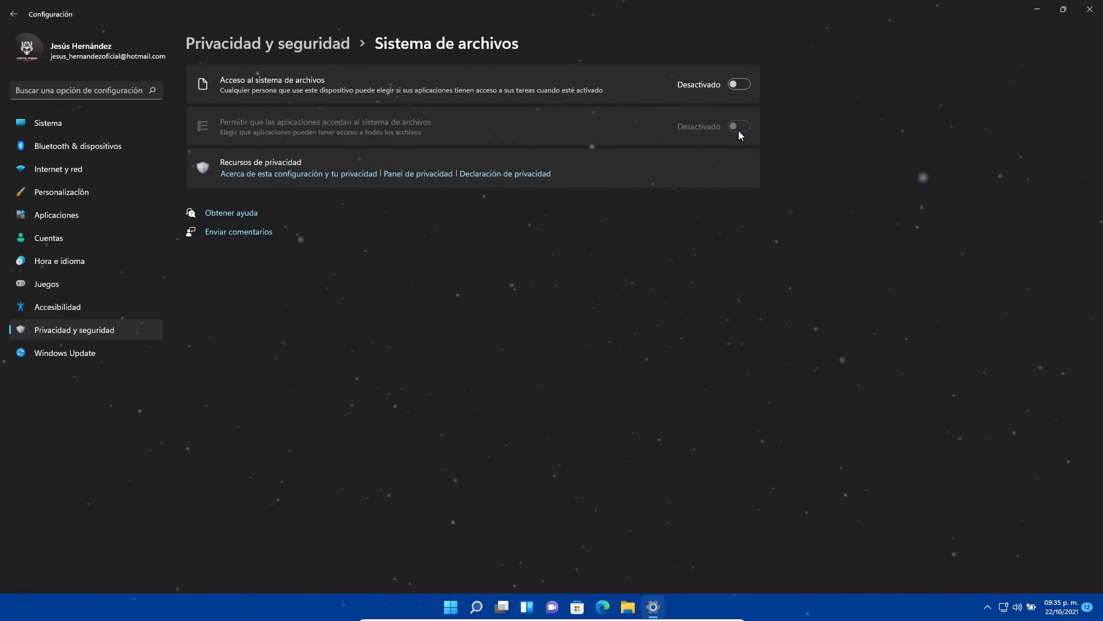
pyautogui.hotkey('alt', 'Left')
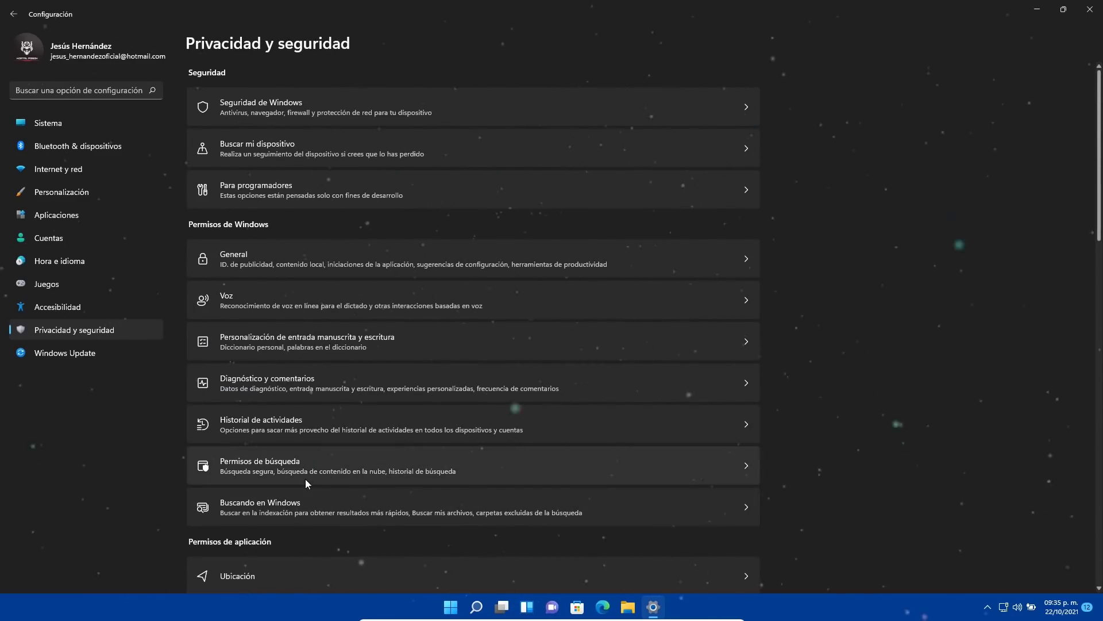
# Look through the app permissions in the privacy and security settings and check the microphone access options.
pyautogui.scroll(-15, 315, 475)
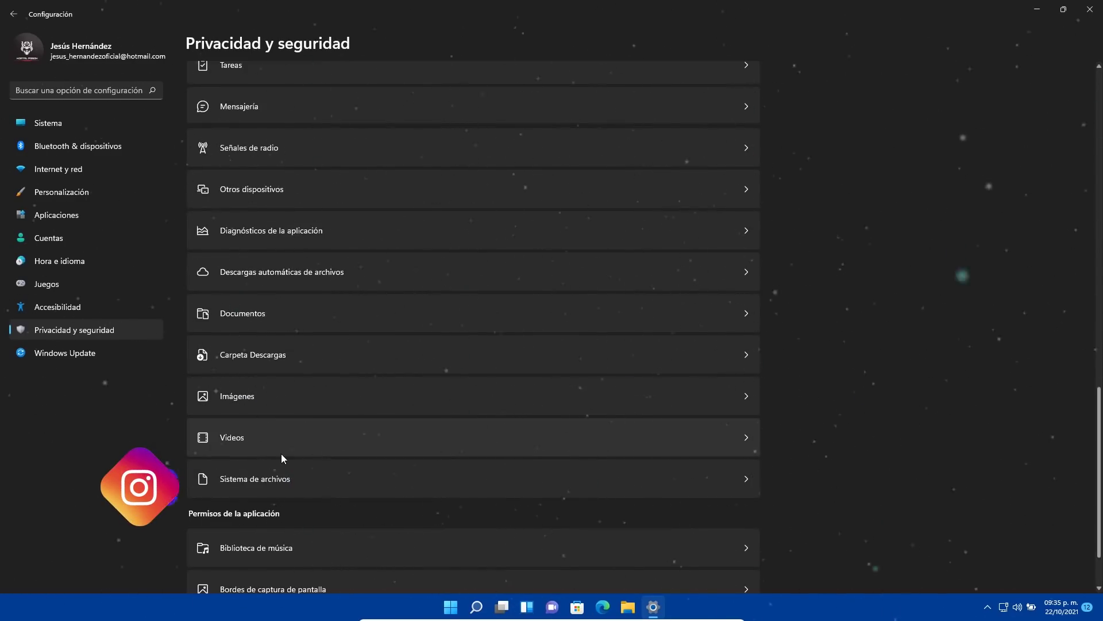
pyautogui.scroll(2, 274, 435)
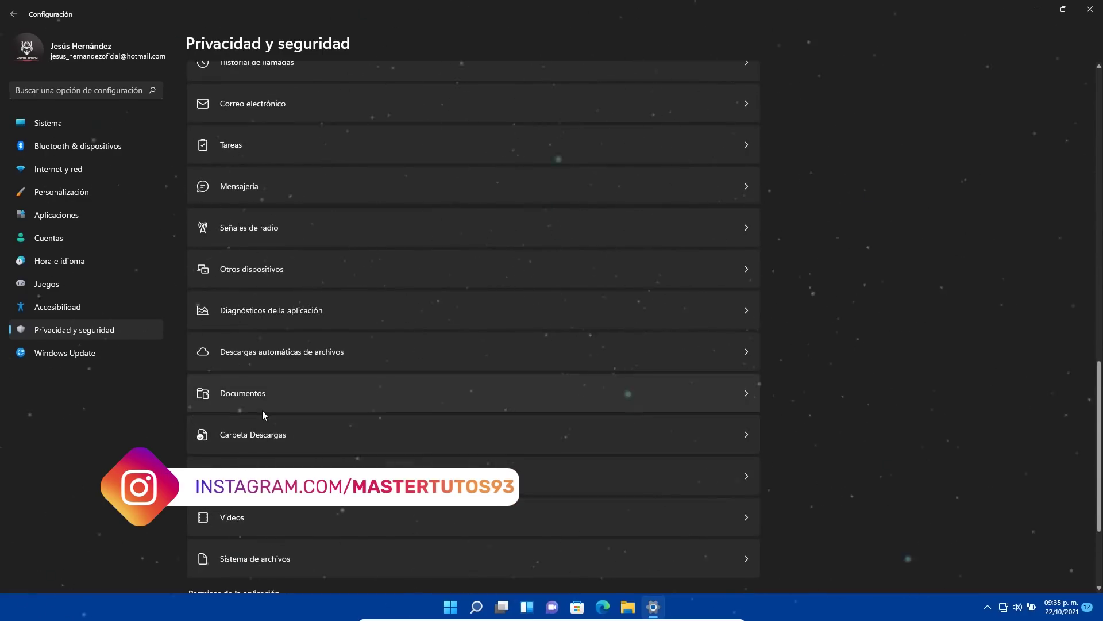
pyautogui.scroll(2, 262, 409)
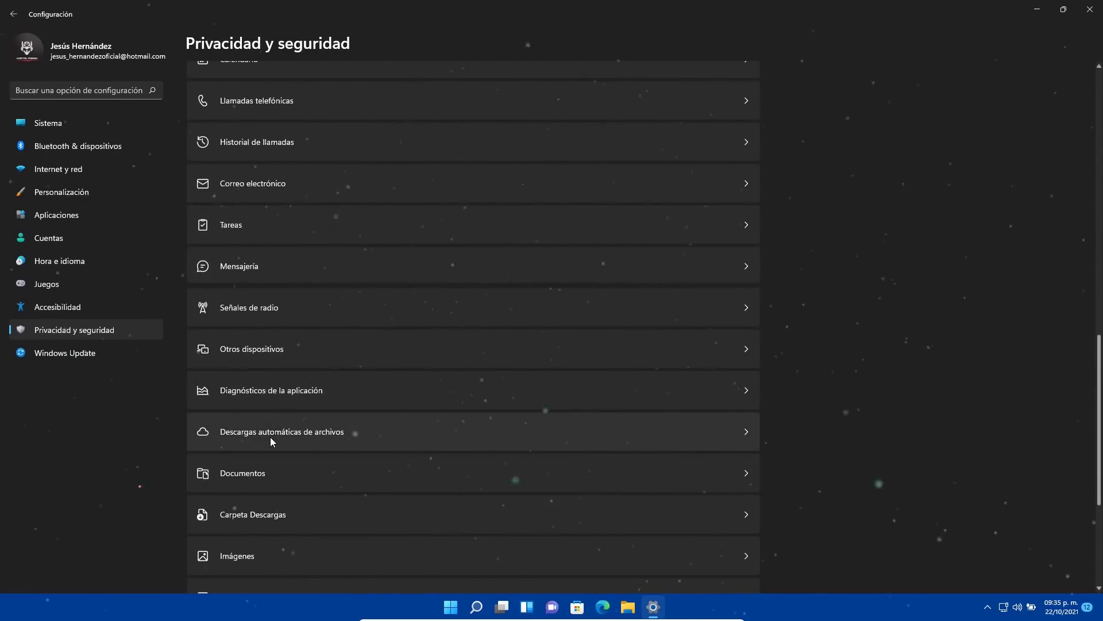
pyautogui.scroll(2, 273, 439)
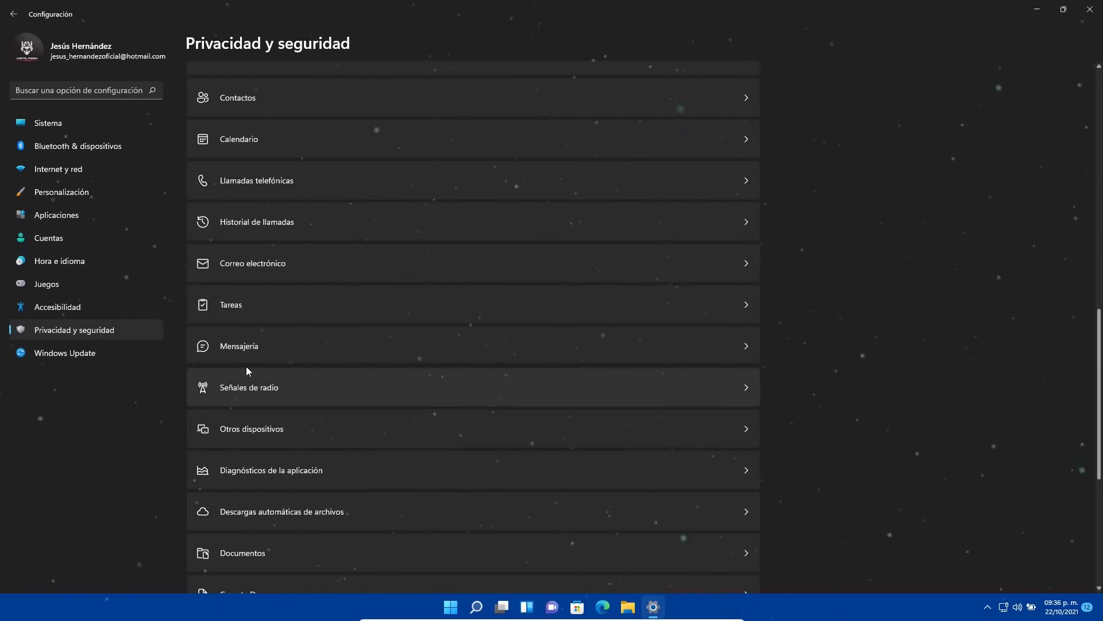
pyautogui.scroll(4, 236, 344)
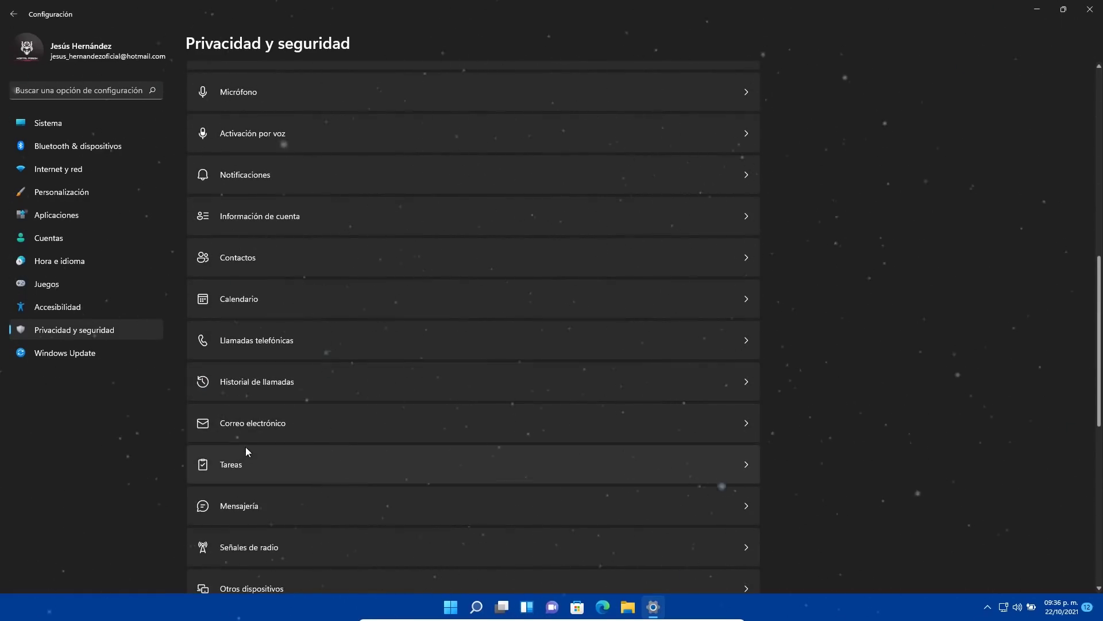
pyautogui.scroll(3, 247, 403)
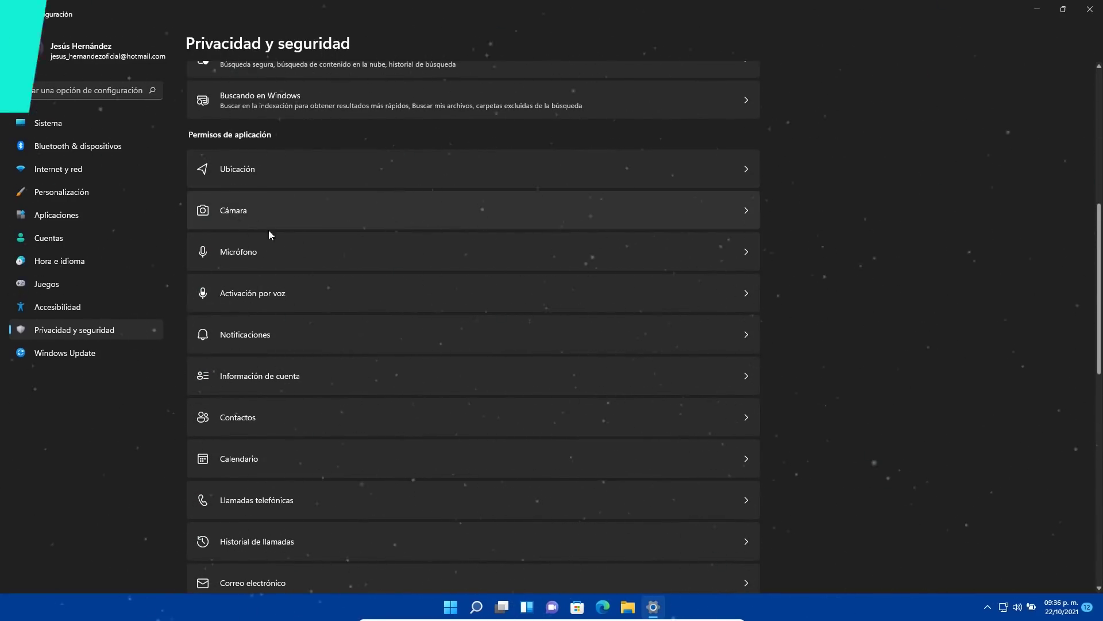
pyautogui.click(237, 252)
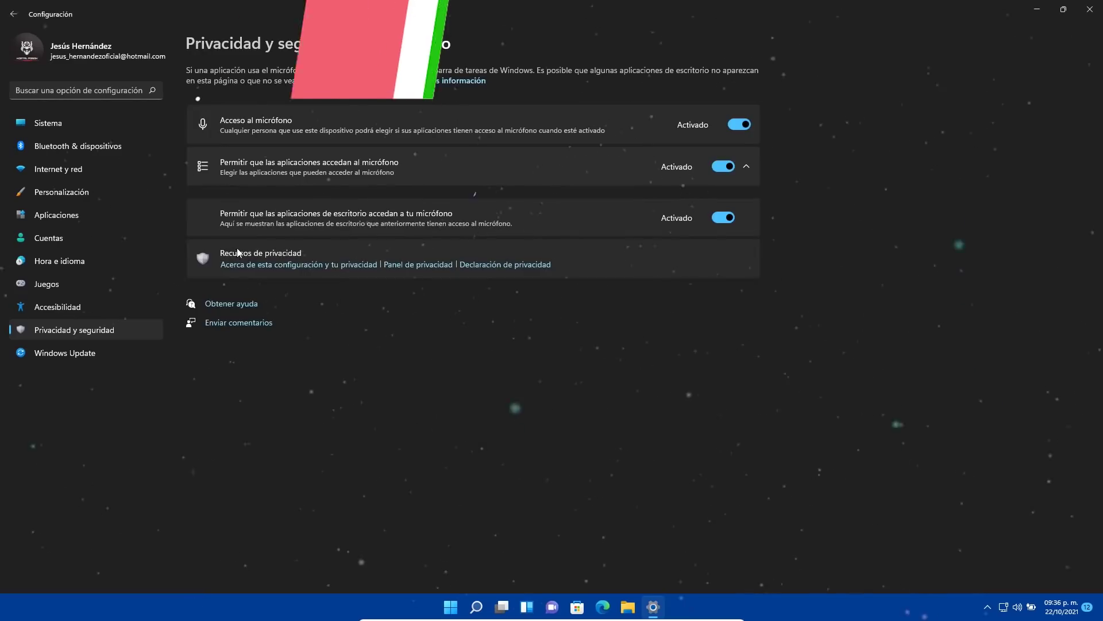
pyautogui.hotkey('alt', 'Left')
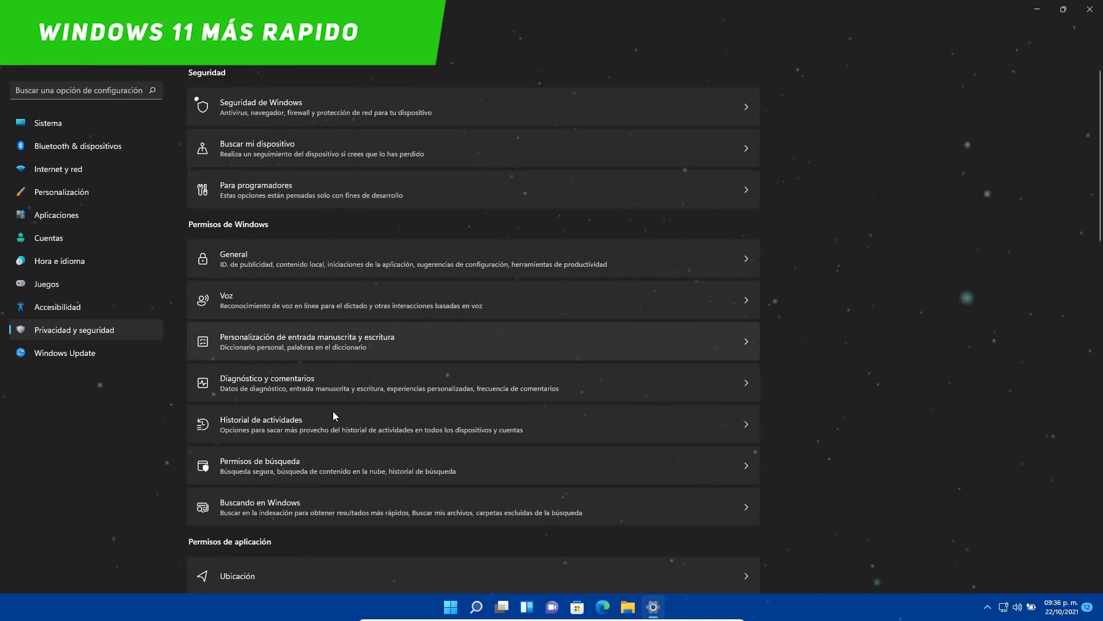
# Turn off video library access for both the apps and the device in the privacy and security settings.
pyautogui.scroll(-10, 256, 384)
pyautogui.scroll(-3, 274, 414)
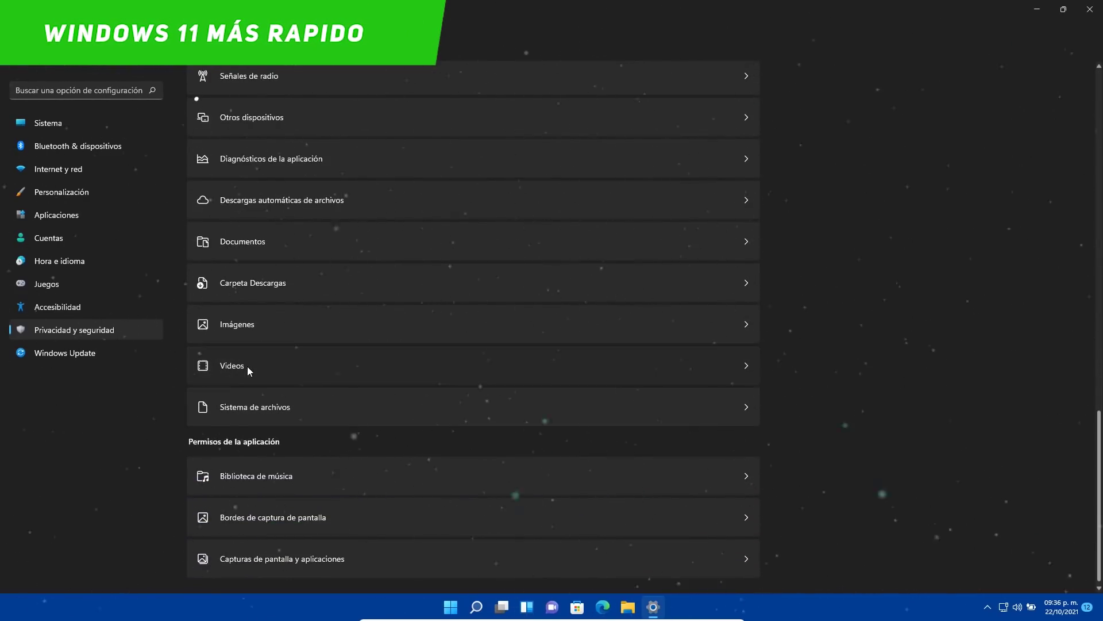
pyautogui.click(247, 366)
pyautogui.click(723, 126)
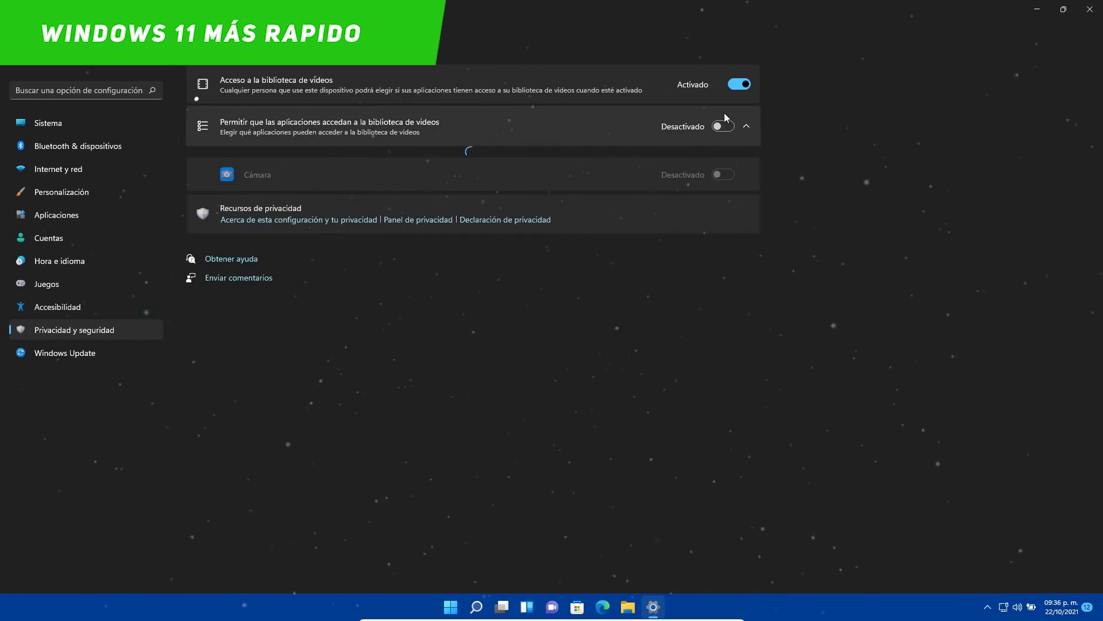
pyautogui.click(736, 85)
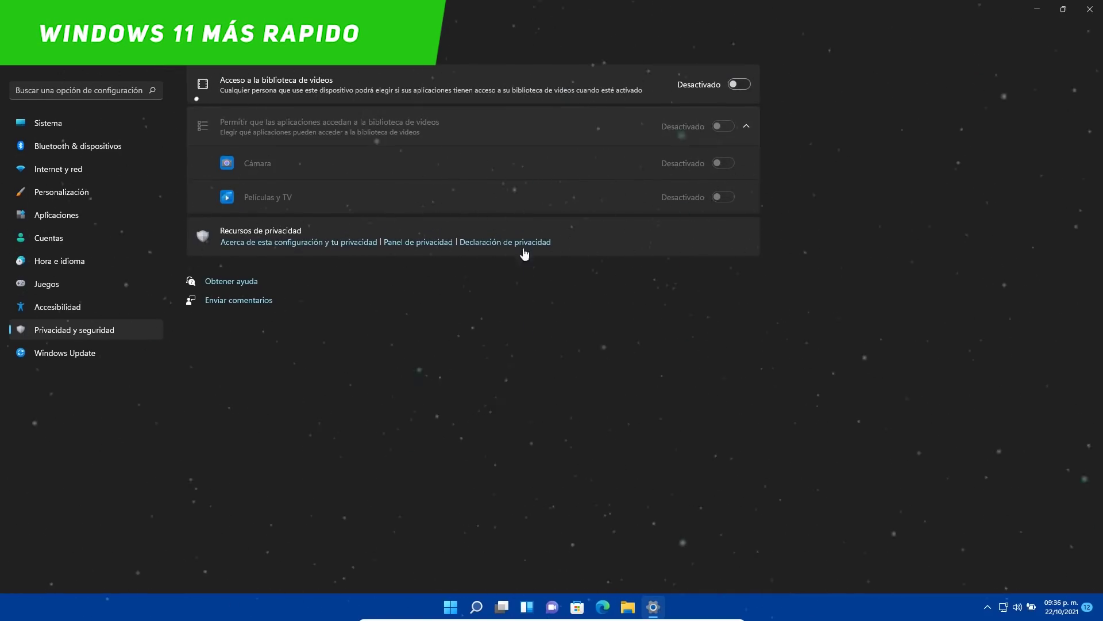
pyautogui.hotkey('alt', 'Left')
# Examine the pictures permission and other app permission pages in the privacy and security settings.
pyautogui.scroll(-5, 399, 502)
pyautogui.scroll(-8, 407, 523)
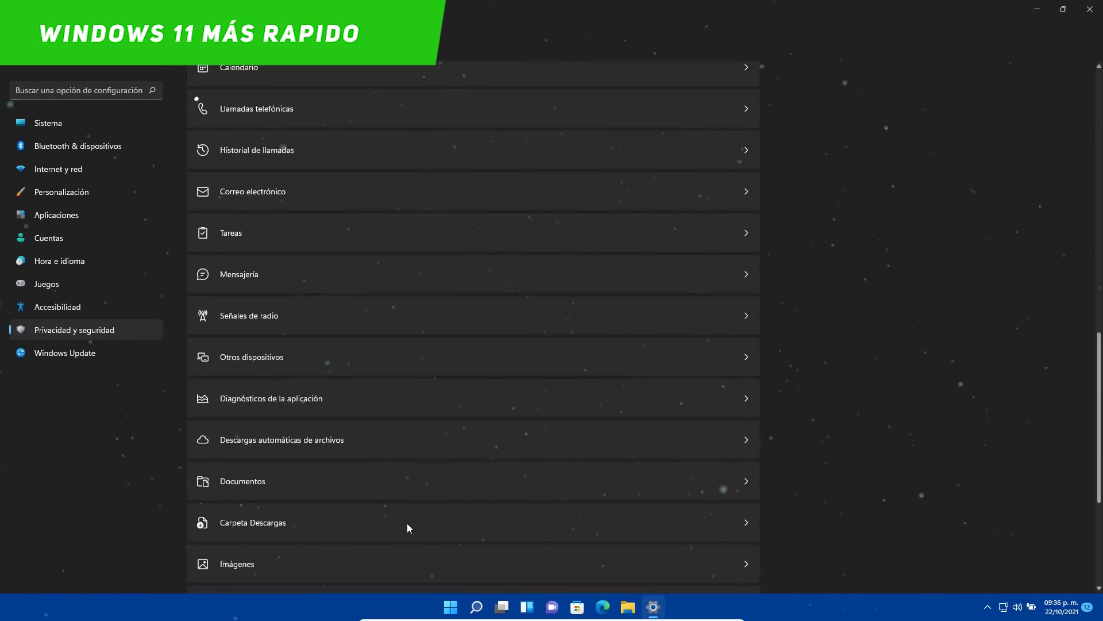
pyautogui.scroll(-5, 299, 472)
pyautogui.scroll(6, 268, 475)
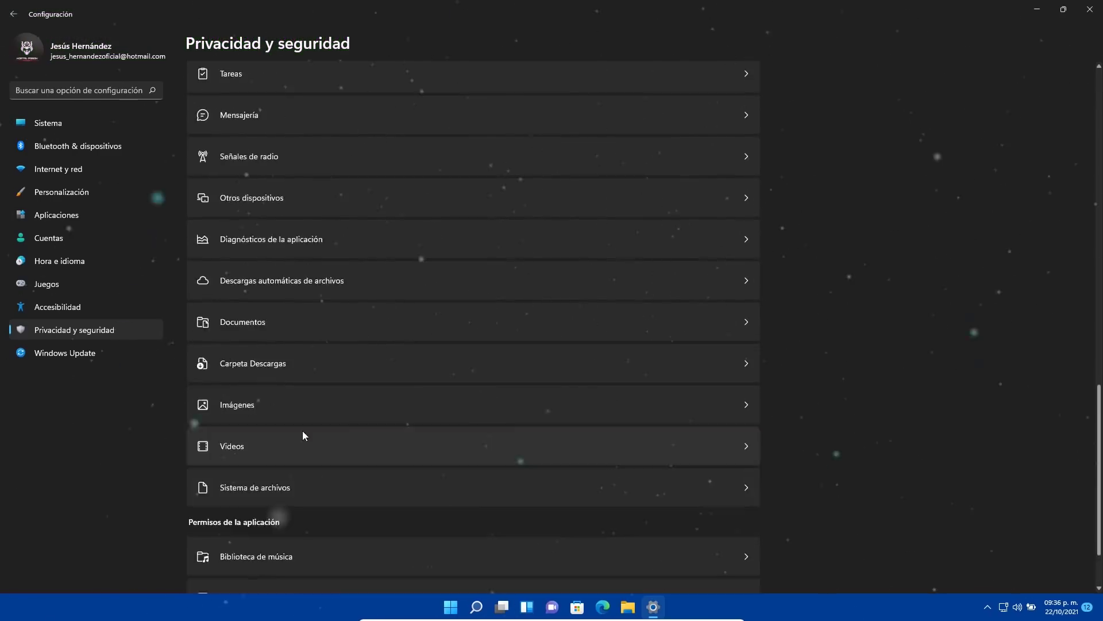
pyautogui.click(396, 402)
pyautogui.hotkey('alt', 'Left')
pyautogui.scroll(-5, 396, 368)
pyautogui.scroll(-5, 390, 349)
pyautogui.scroll(5, 325, 384)
pyautogui.click(460, 368)
pyautogui.hotkey('alt', 'Left')
pyautogui.click(632, 230)
pyautogui.hotkey('alt', 'Left')
pyautogui.scroll(5, 300, 409)
pyautogui.click(488, 261)
pyautogui.hotkey('alt', 'Left')
pyautogui.scroll(-4, 320, 218)
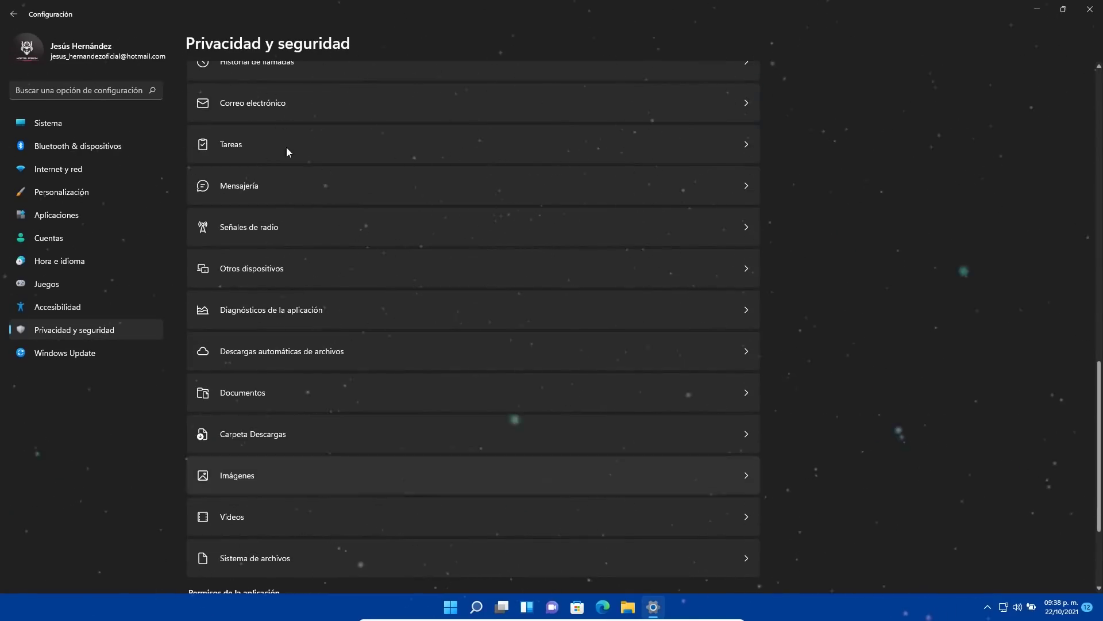
pyautogui.scroll(3, 271, 446)
pyautogui.scroll(5, 271, 448)
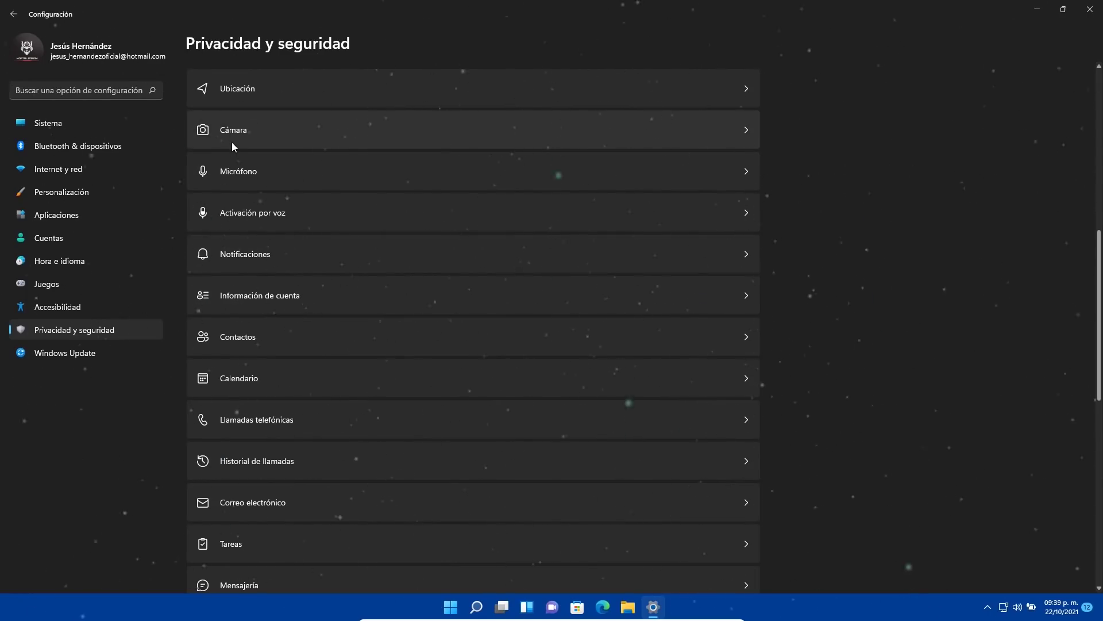
# Check the transparency effects and accent color options in the personalization color settings.
pyautogui.click(55, 194)
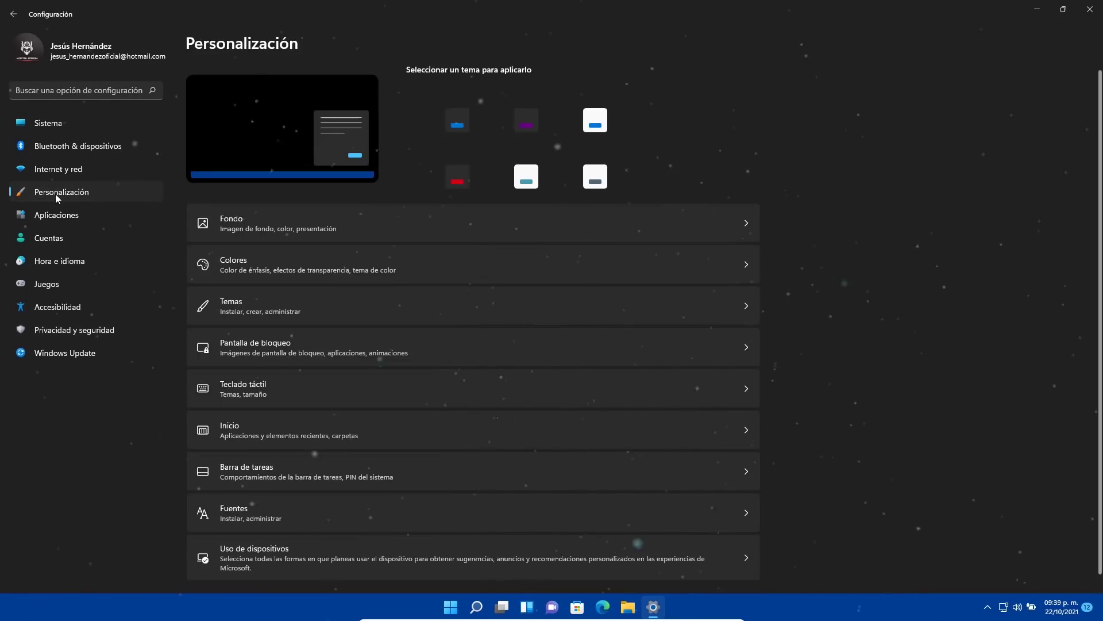
pyautogui.click(303, 262)
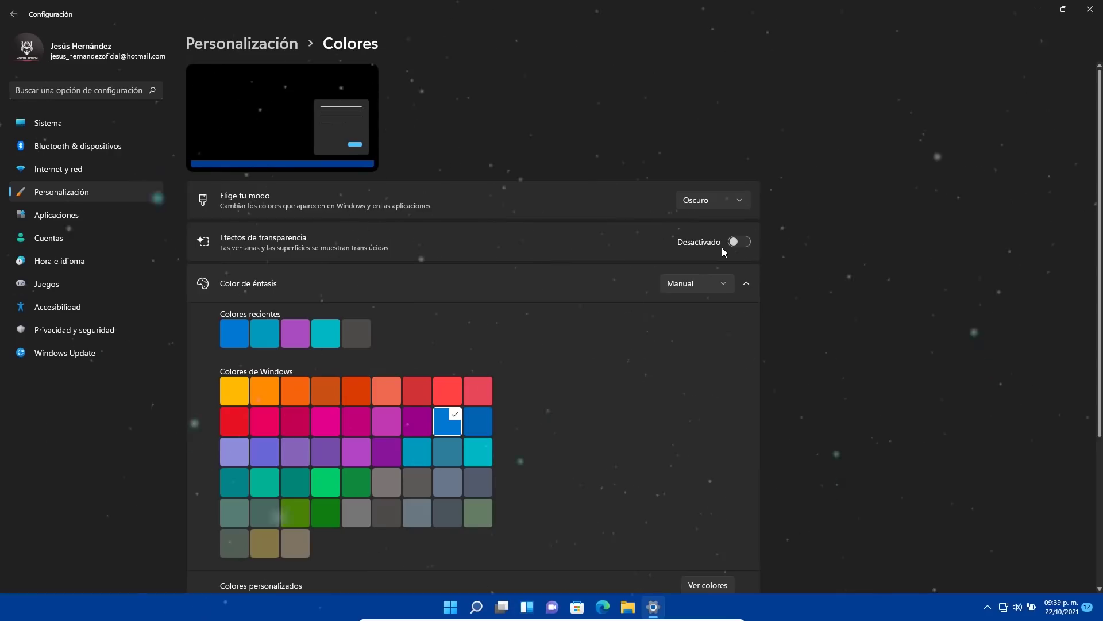
pyautogui.scroll(-3, 710, 270)
pyautogui.scroll(-1, 697, 422)
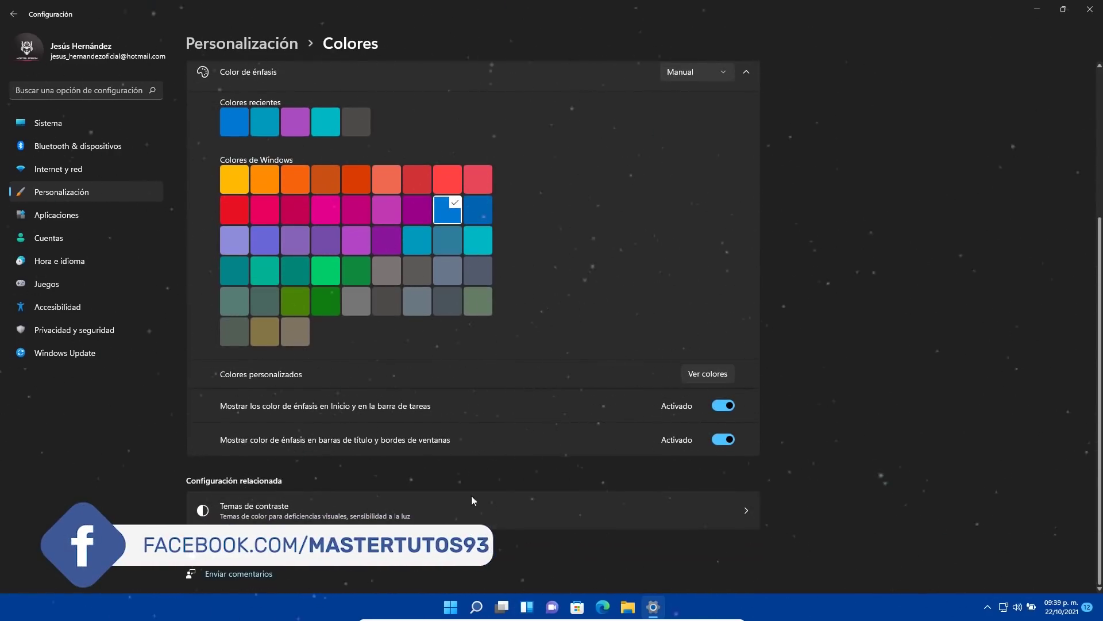
pyautogui.scroll(4, 465, 505)
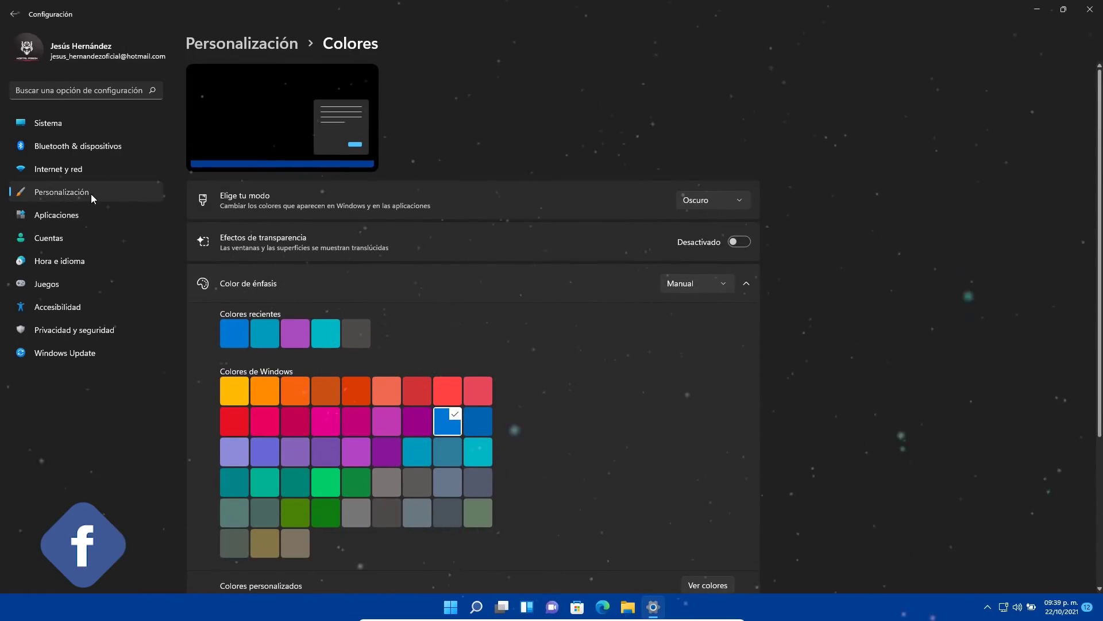
# Turn off the Chat and Widgets items in the taskbar personalization settings.
pyautogui.click(91, 194)
pyautogui.click(326, 473)
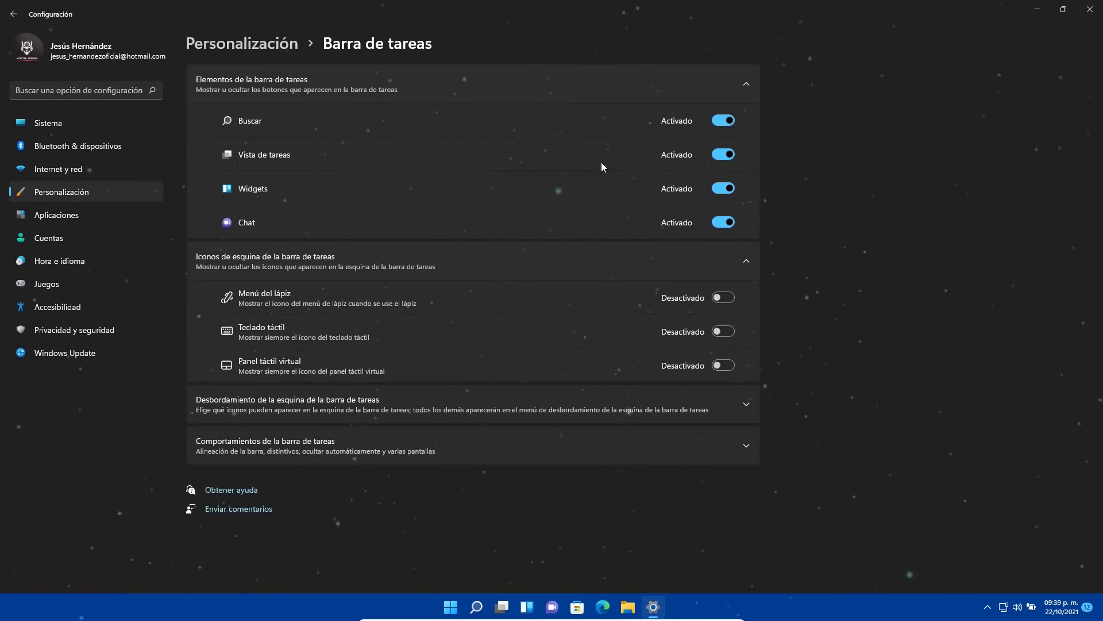
pyautogui.click(714, 227)
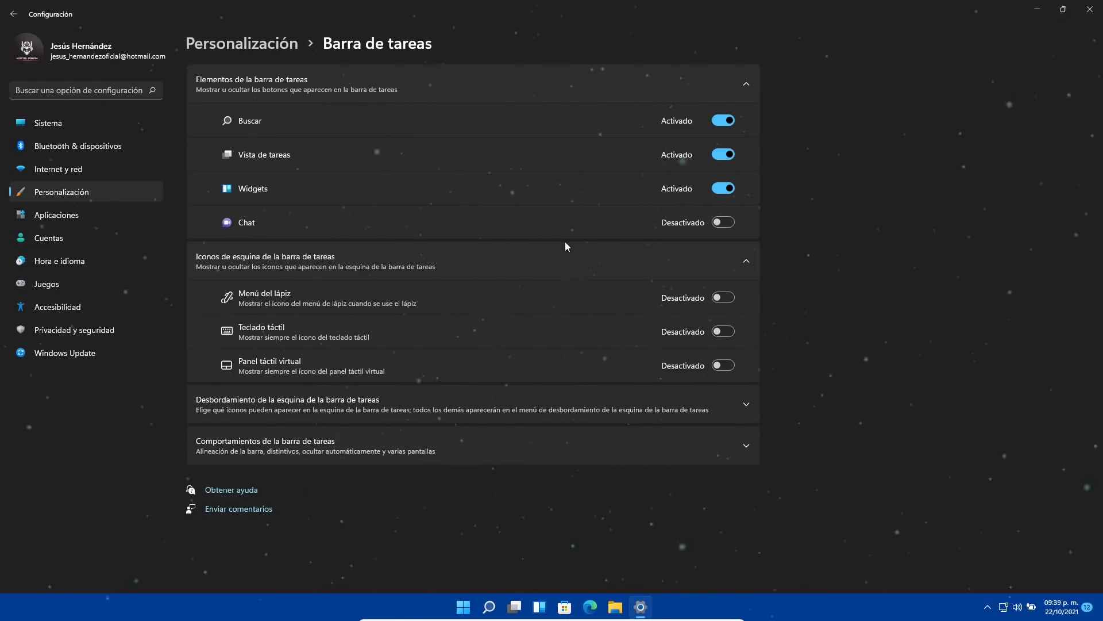
pyautogui.click(726, 192)
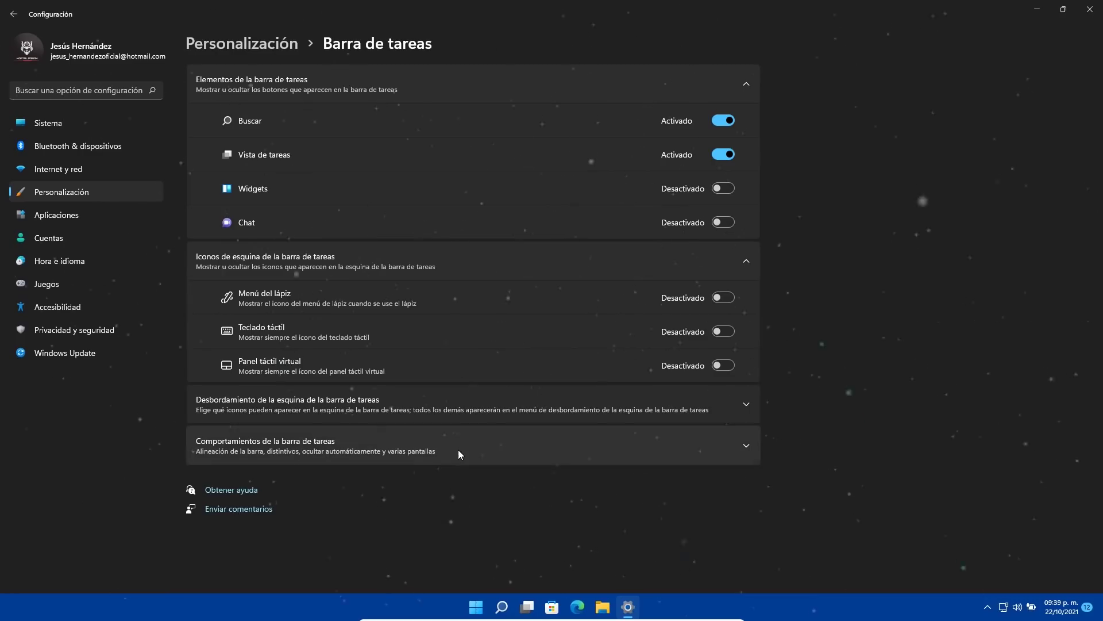
# Turn off the EarTrumpet.exe icon in the taskbar corner overflow settings and review the taskbar behavior options.
pyautogui.click(449, 406)
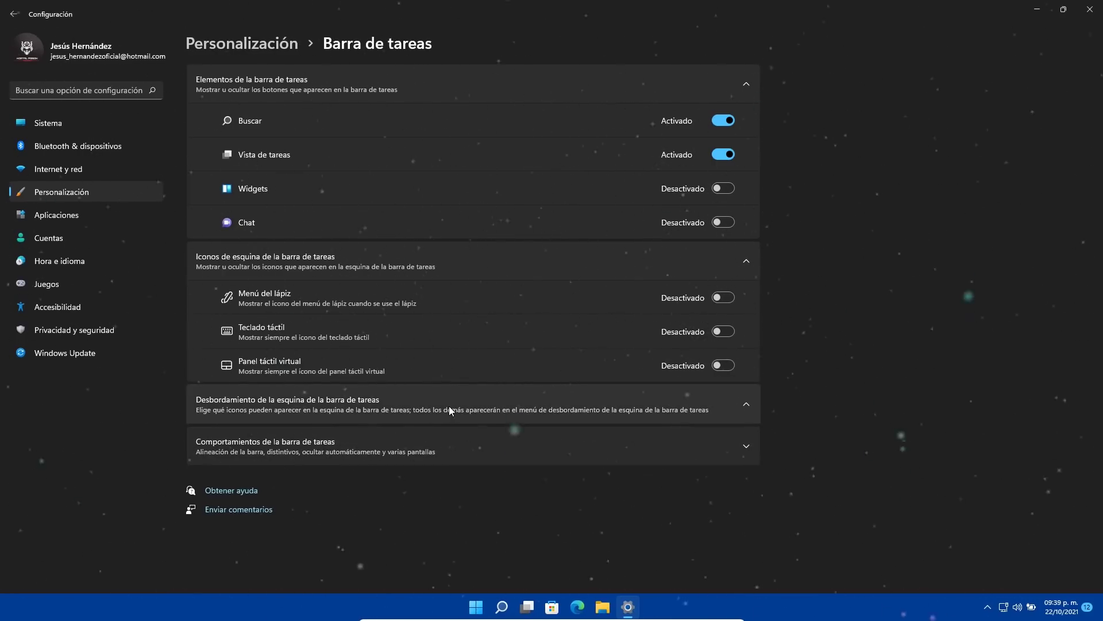
pyautogui.scroll(-4, 457, 426)
pyautogui.scroll(-1, 444, 461)
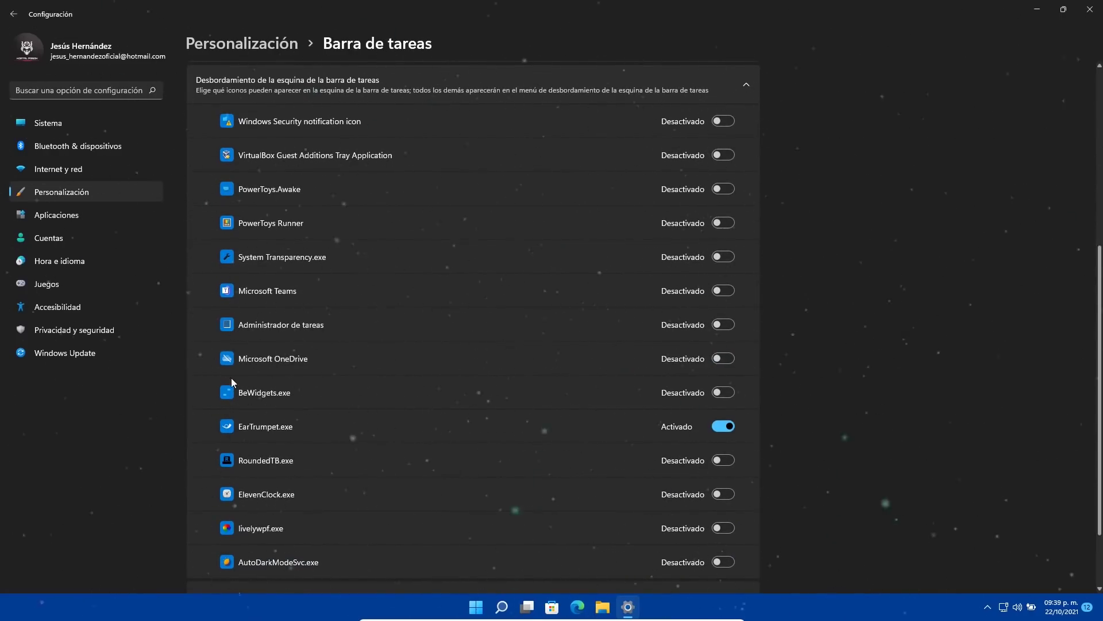
pyautogui.scroll(-1, 246, 367)
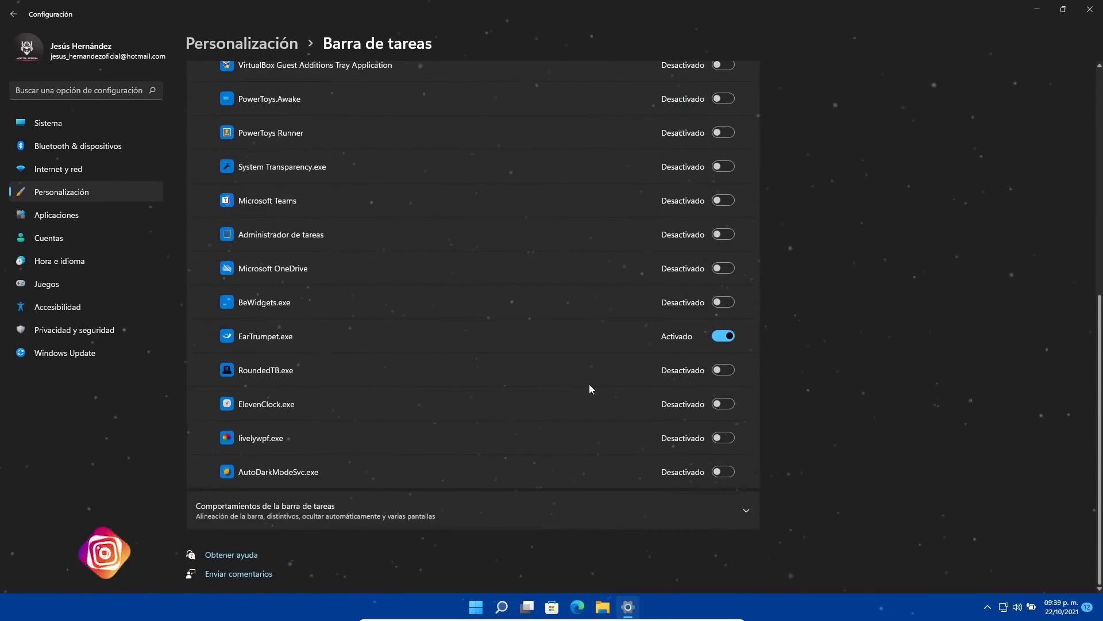
pyautogui.click(712, 337)
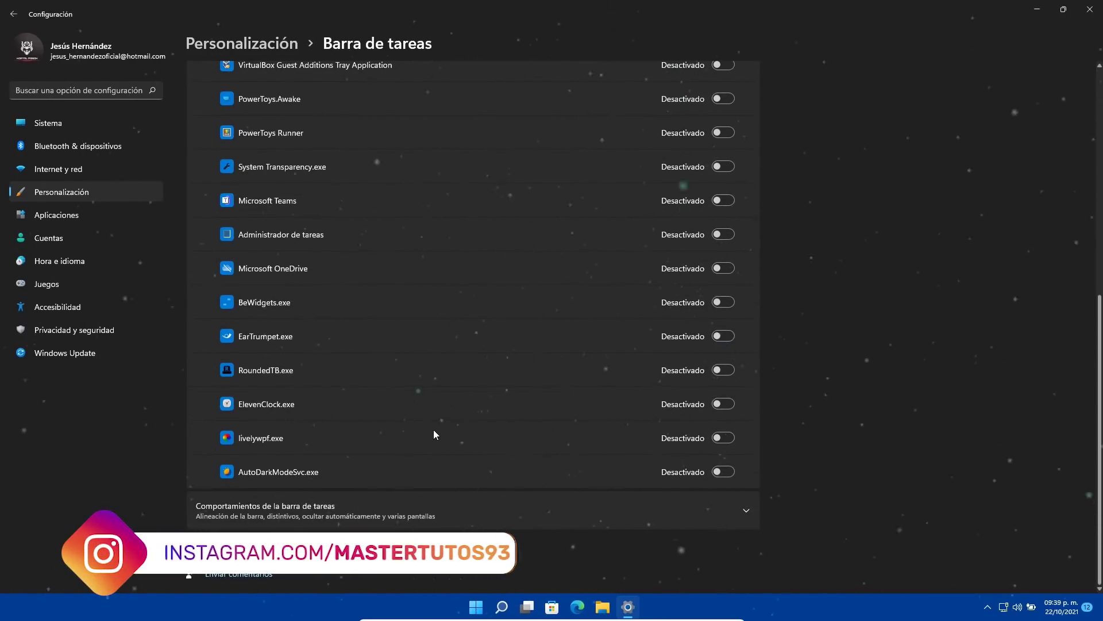
pyautogui.scroll(5, 436, 432)
pyautogui.scroll(-5, 436, 432)
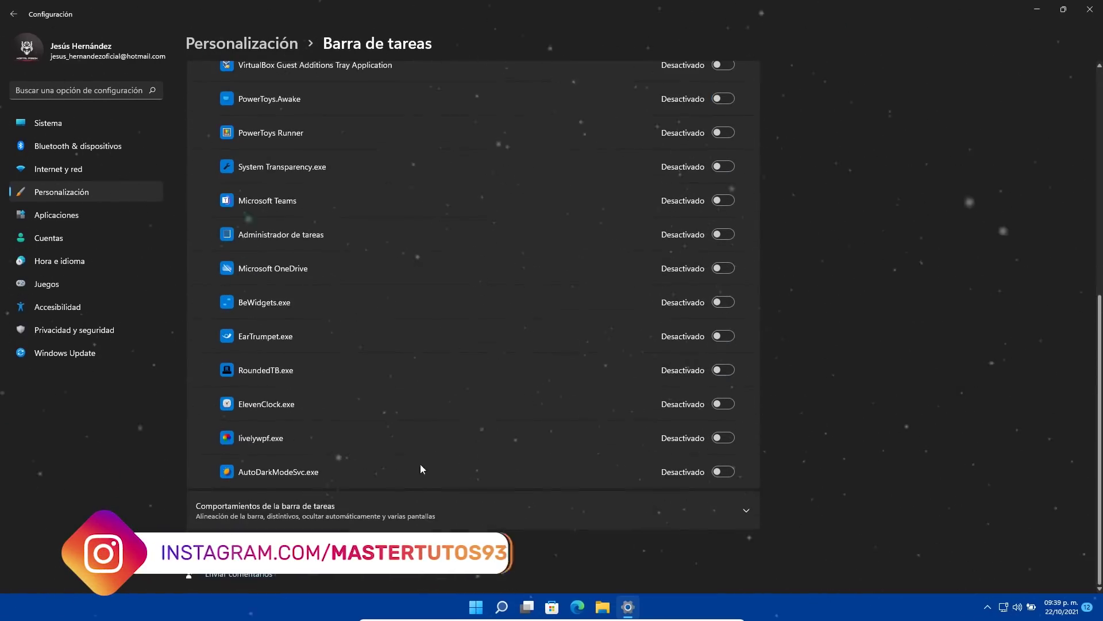
pyautogui.click(317, 512)
pyautogui.scroll(-2, 387, 443)
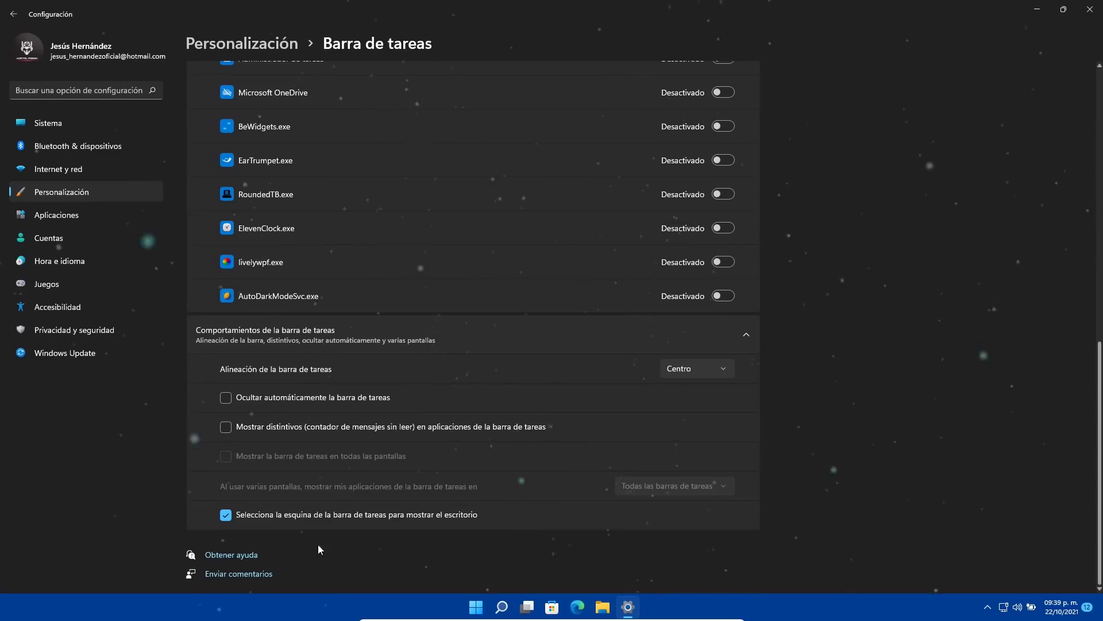
pyautogui.scroll(3, 391, 520)
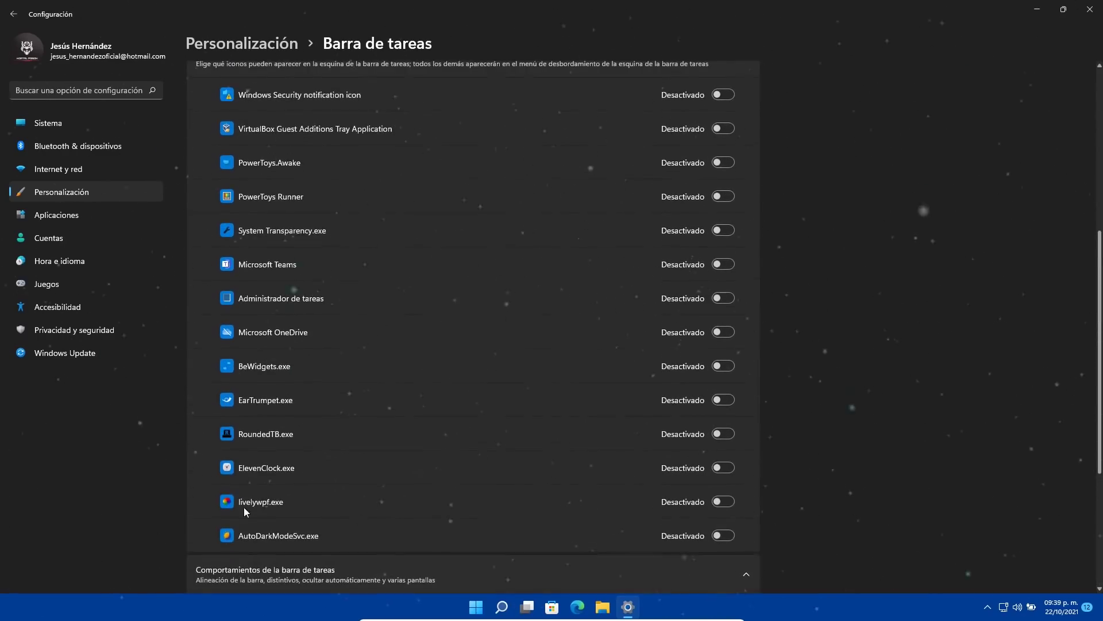
pyautogui.scroll(1, 368, 546)
# Turn off opening the Xbox Game Bar with the controller button in the gaming settings.
pyautogui.click(61, 287)
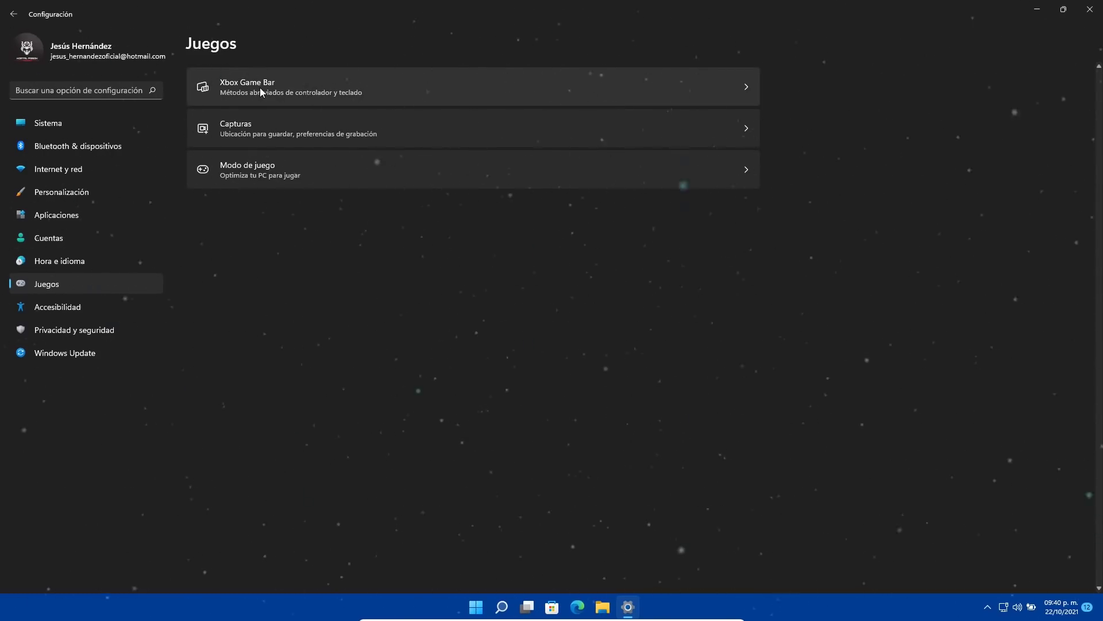
pyautogui.click(308, 88)
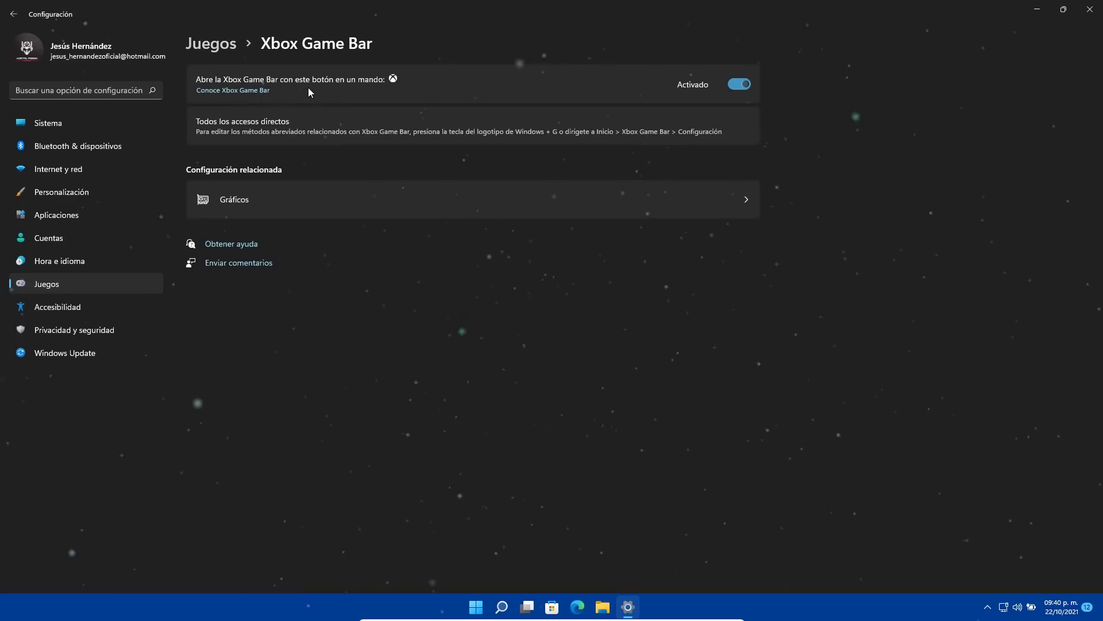
pyautogui.click(744, 85)
pyautogui.hotkey('alt', 'Left')
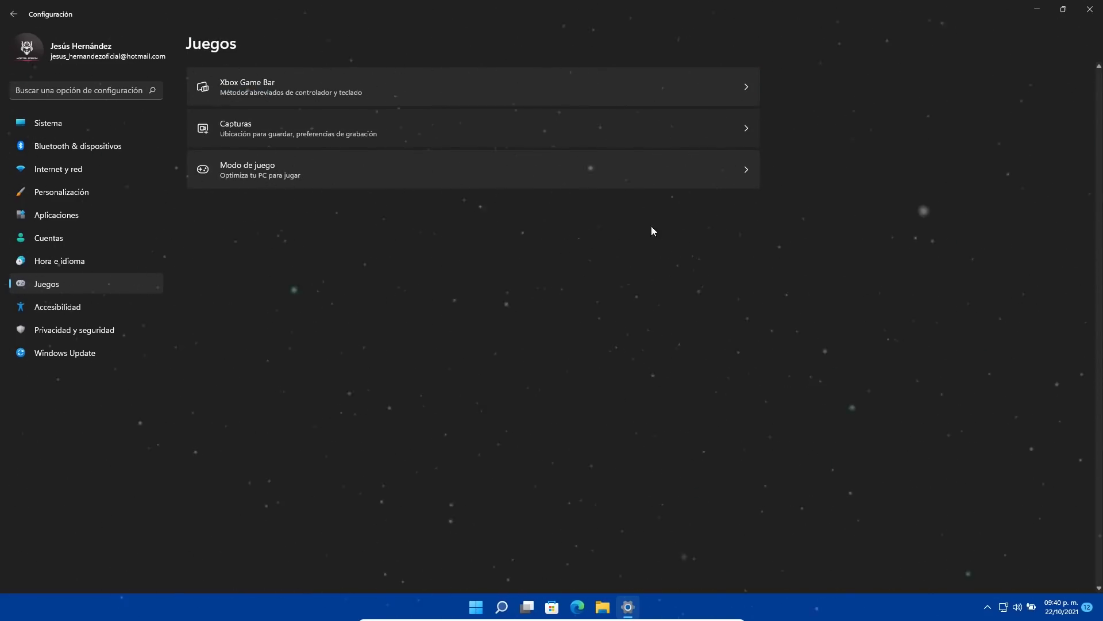
# Review the game capture preferences and turn off Game Mode in the gaming settings.
pyautogui.click(725, 138)
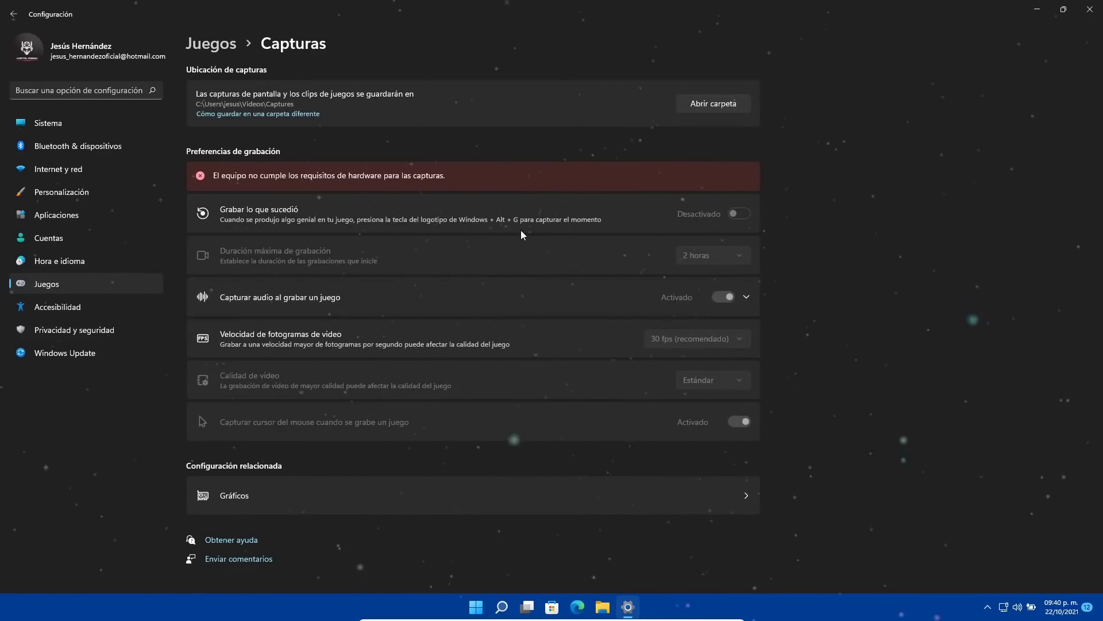
pyautogui.hotkey('alt', 'Left')
pyautogui.click(416, 168)
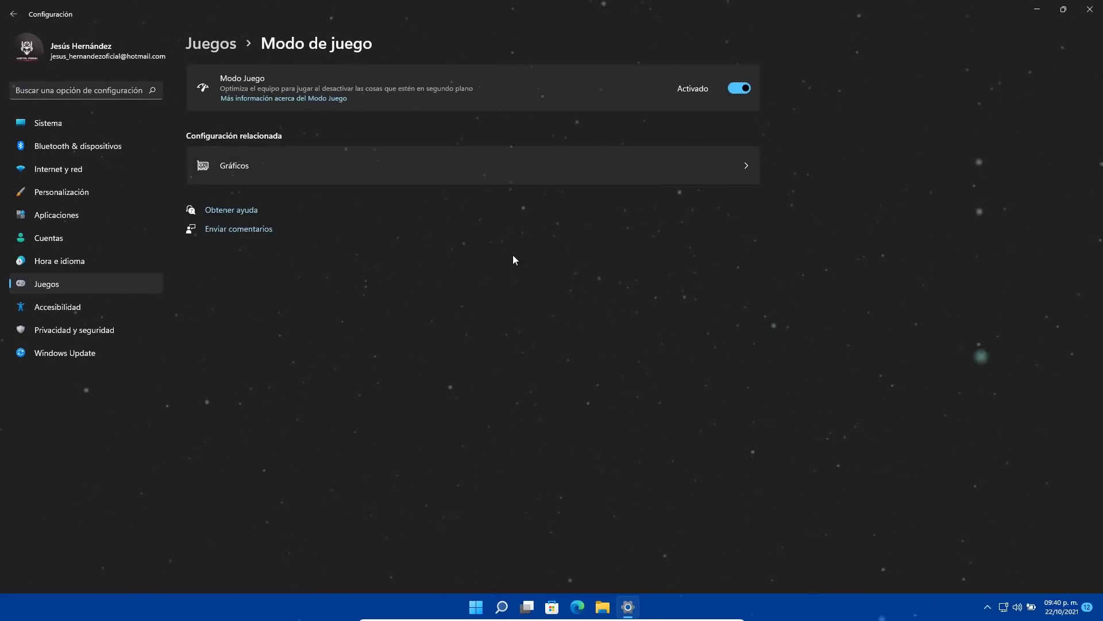
pyautogui.click(739, 88)
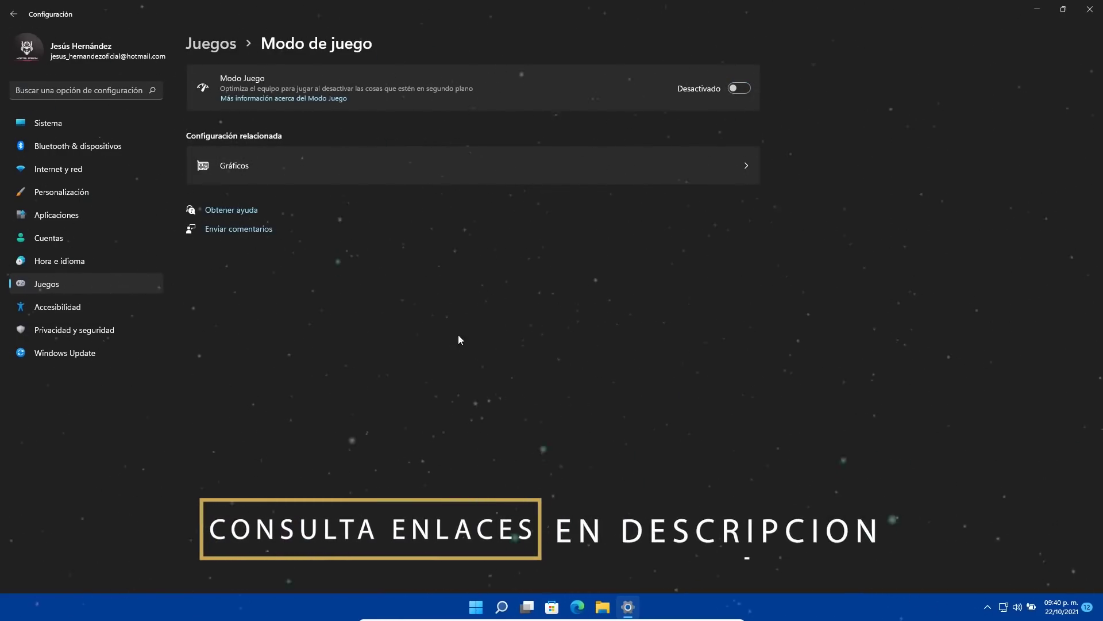
pyautogui.hotkey('alt', 'Left')
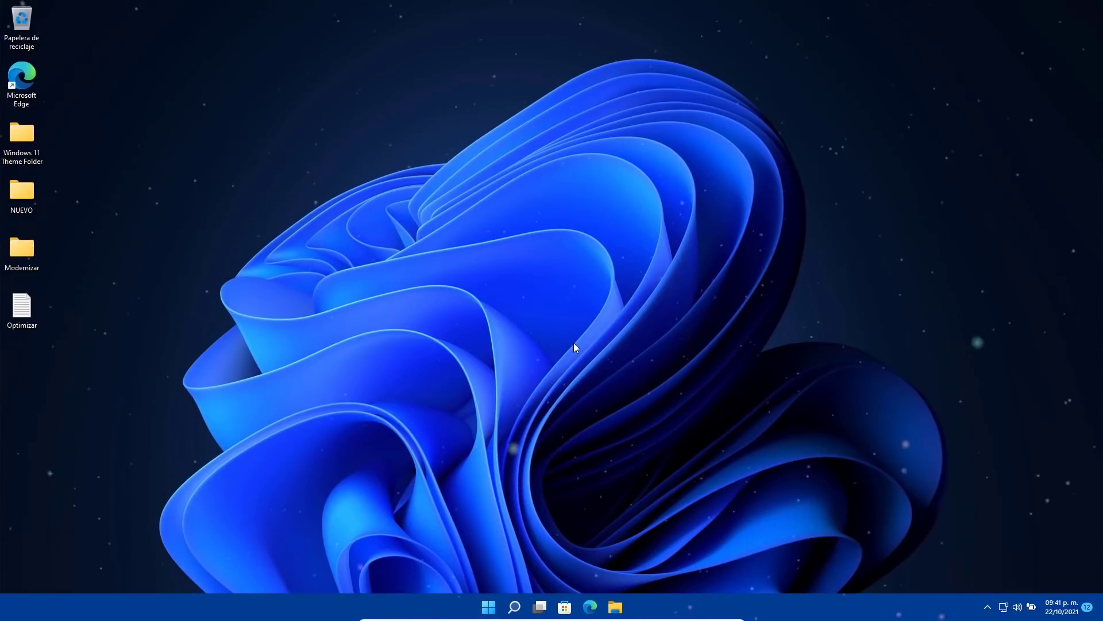
pyautogui.click(495, 604)
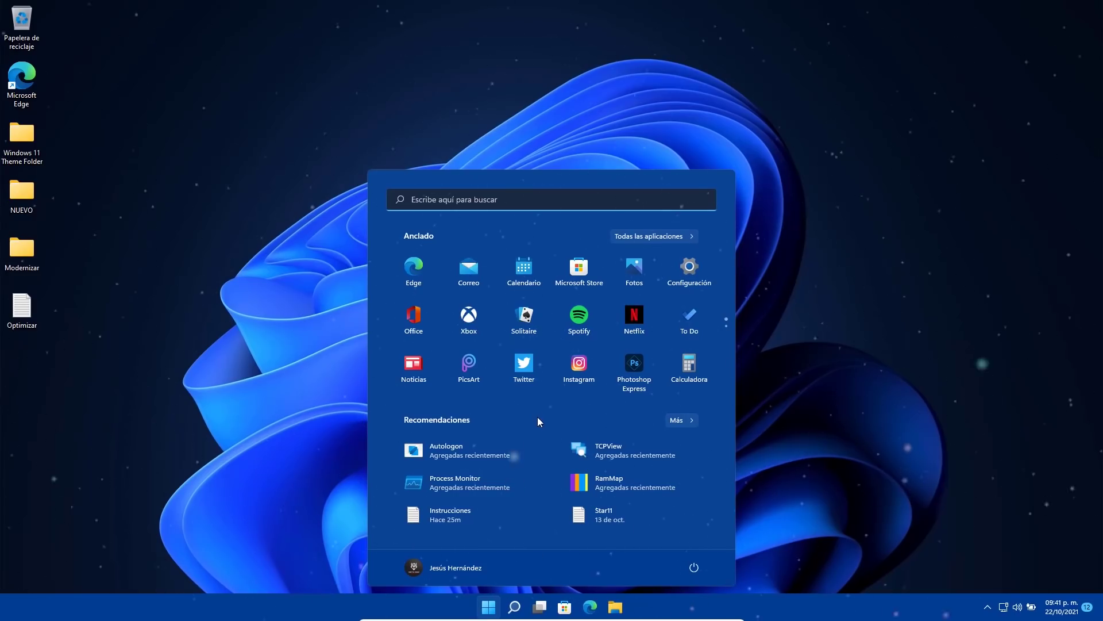
pyautogui.click(174, 374)
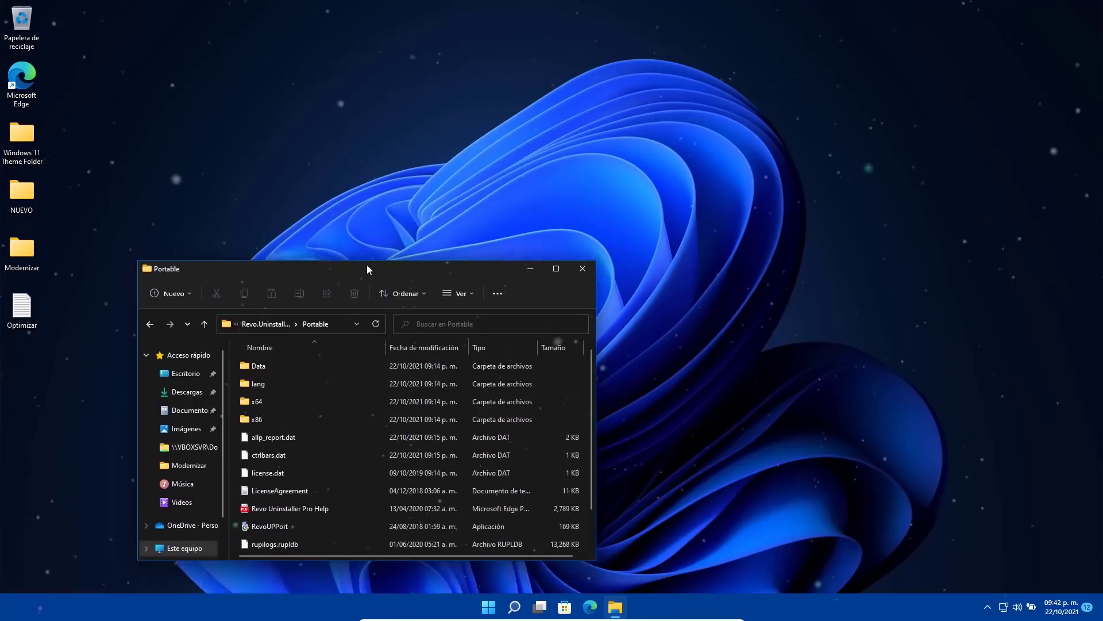
# Launch RevoUPPort from the Portable folder, allow it to run, and minimize the folder window.
pyautogui.moveTo(367, 269); pyautogui.dragTo(289, 48)
pyautogui.scroll(-1, 347, 264)
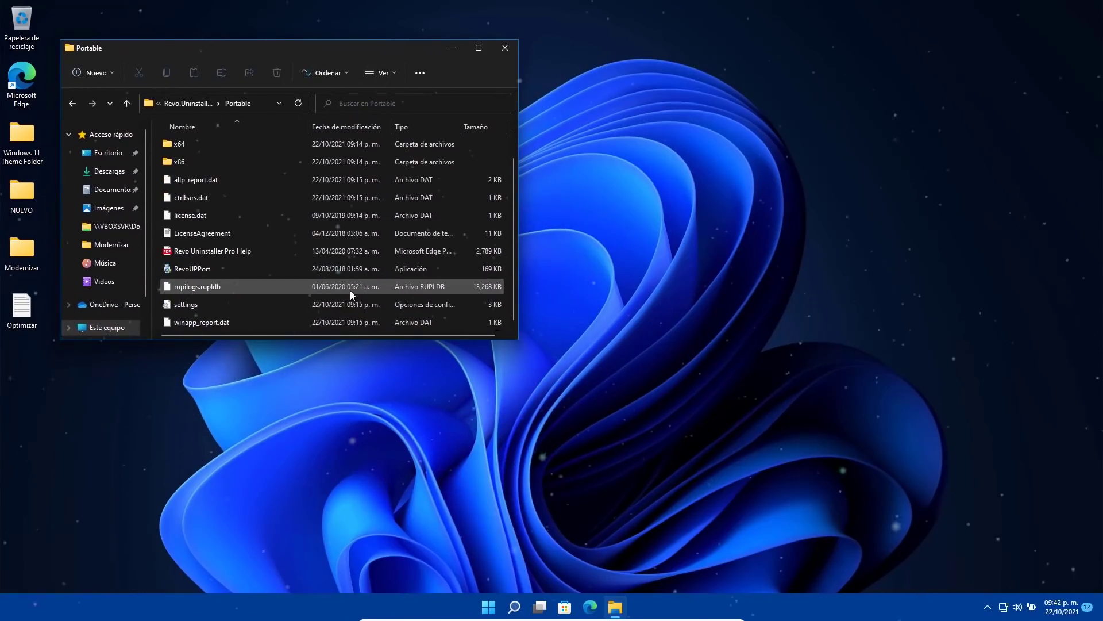
pyautogui.click(200, 269)
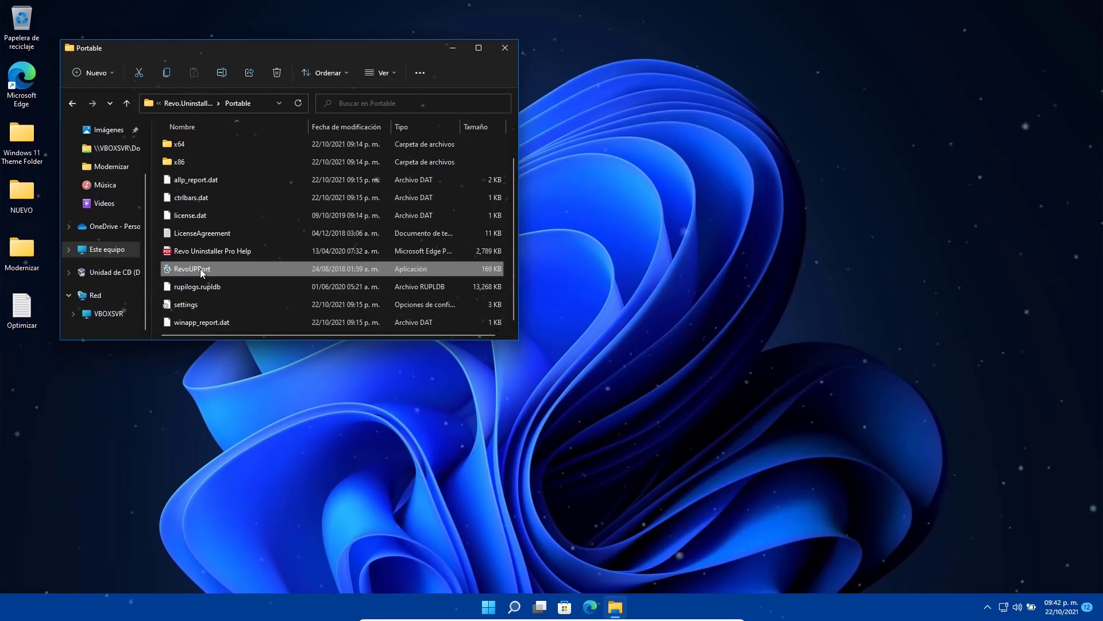
pyautogui.doubleClick(260, 275)
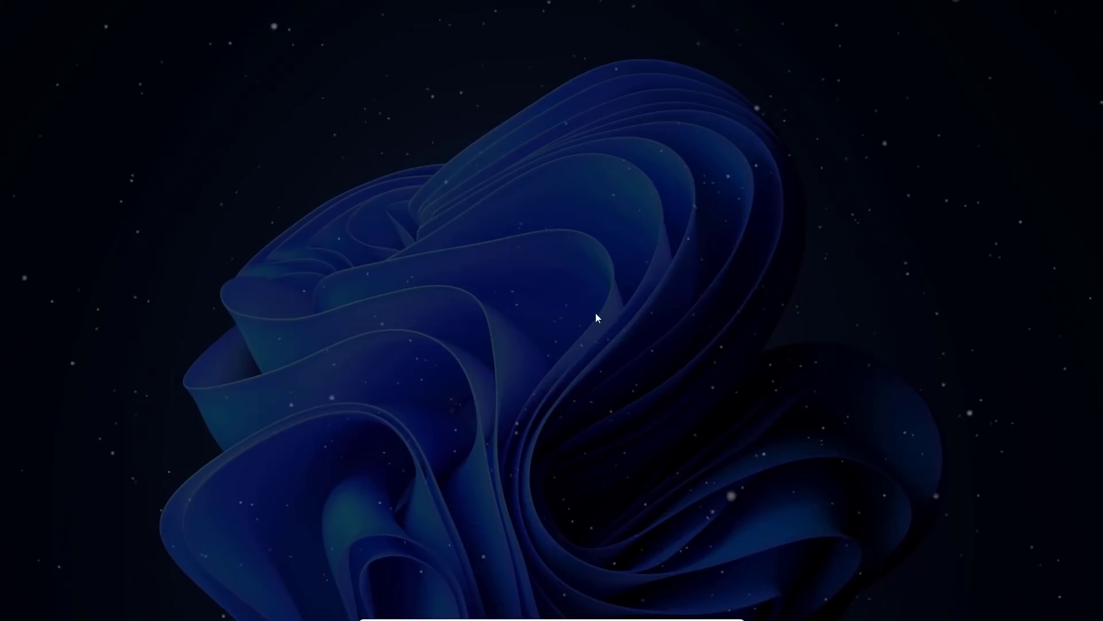
pyautogui.click(504, 397)
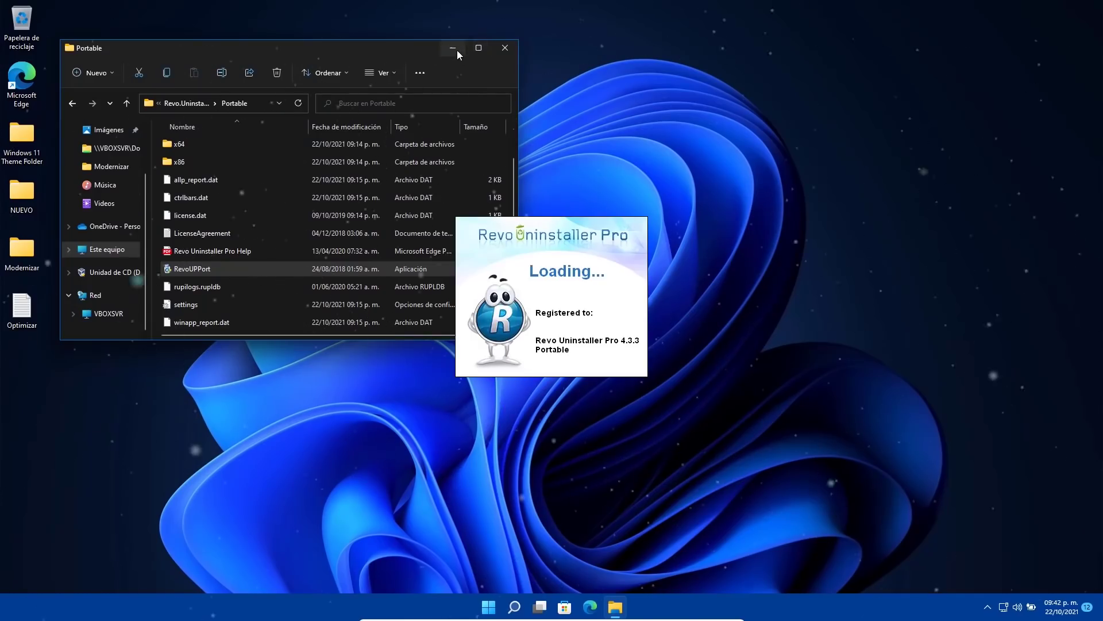
pyautogui.click(454, 48)
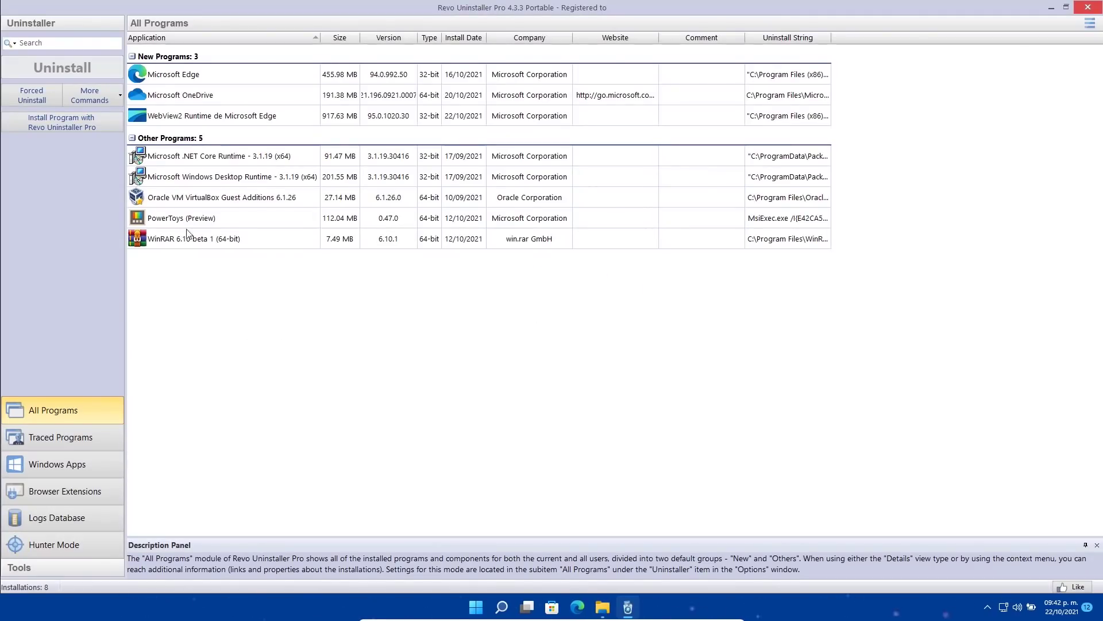
# Uninstall Microsoft OneDrive with a system restore point and a Moderate leftover scan, then finish without selecting leftover items.
pyautogui.click(175, 104)
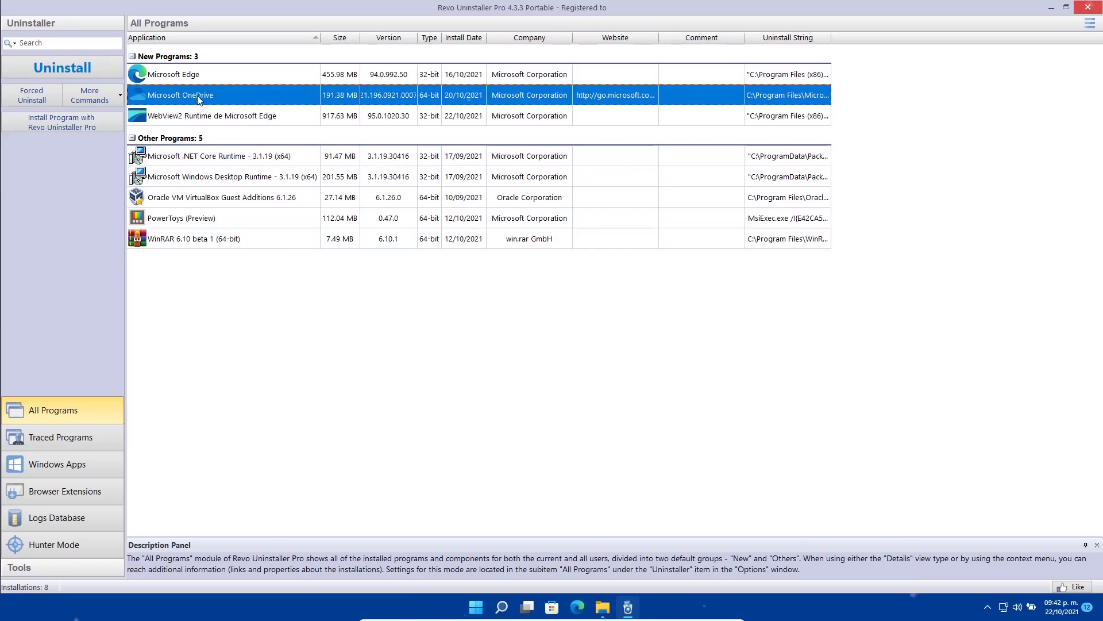
pyautogui.rightClick(199, 99)
pyautogui.click(233, 99)
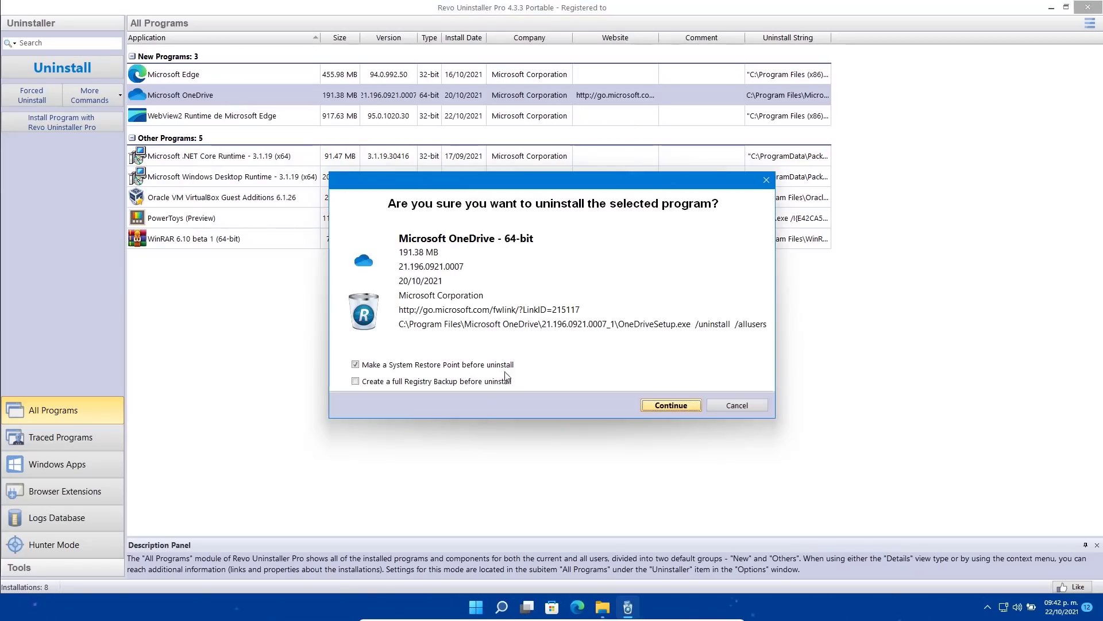
pyautogui.click(671, 405)
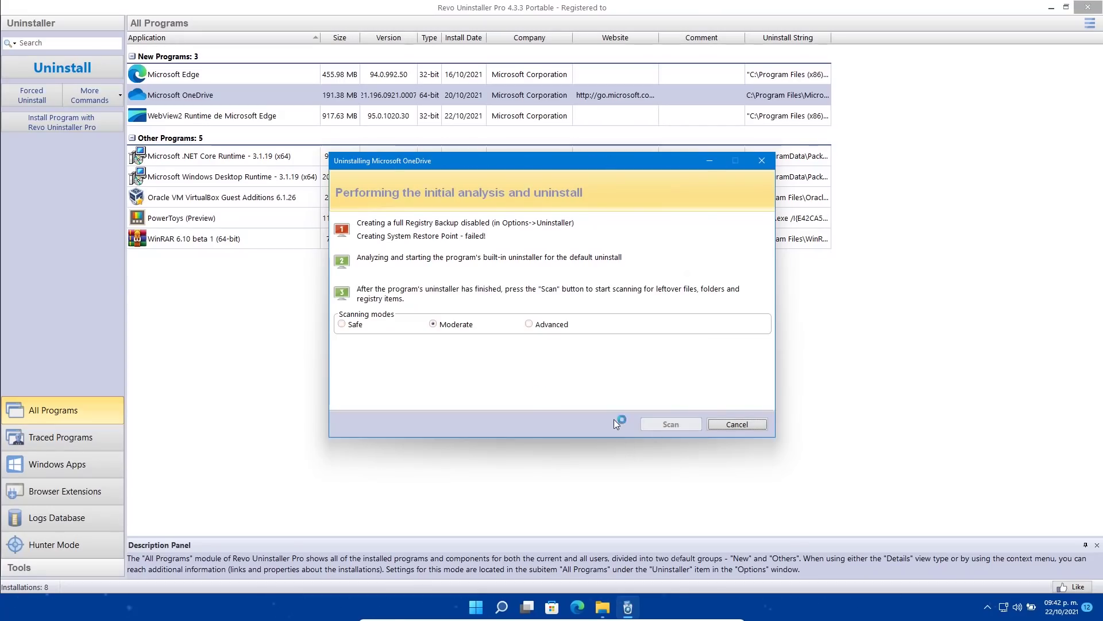
pyautogui.click(672, 424)
pyautogui.scroll(-10, 464, 303)
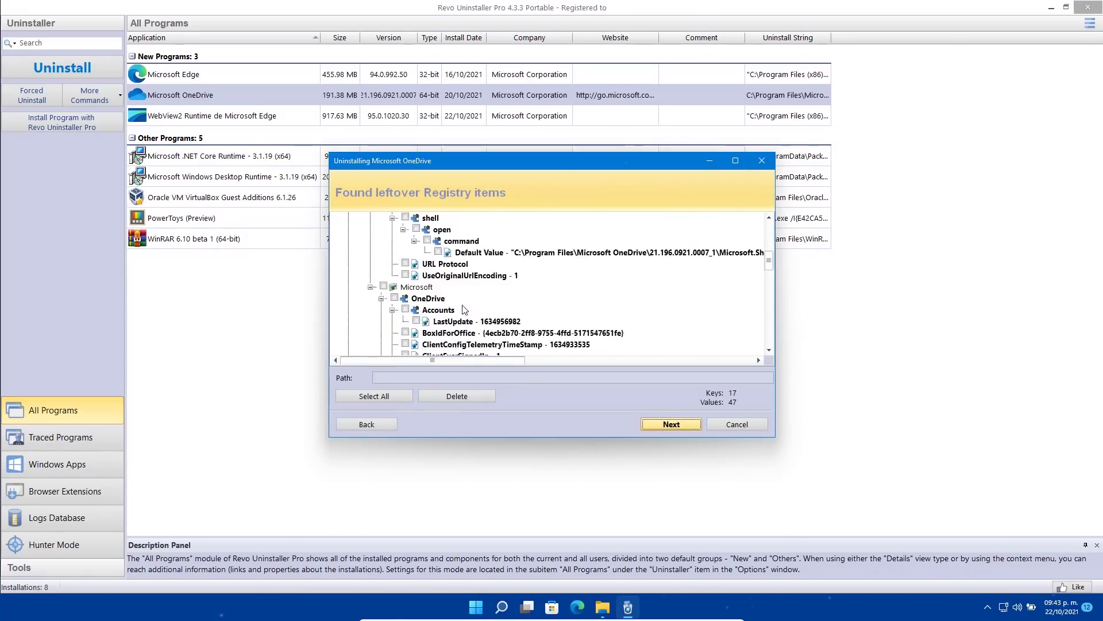
pyautogui.click(671, 425)
pyautogui.click(671, 424)
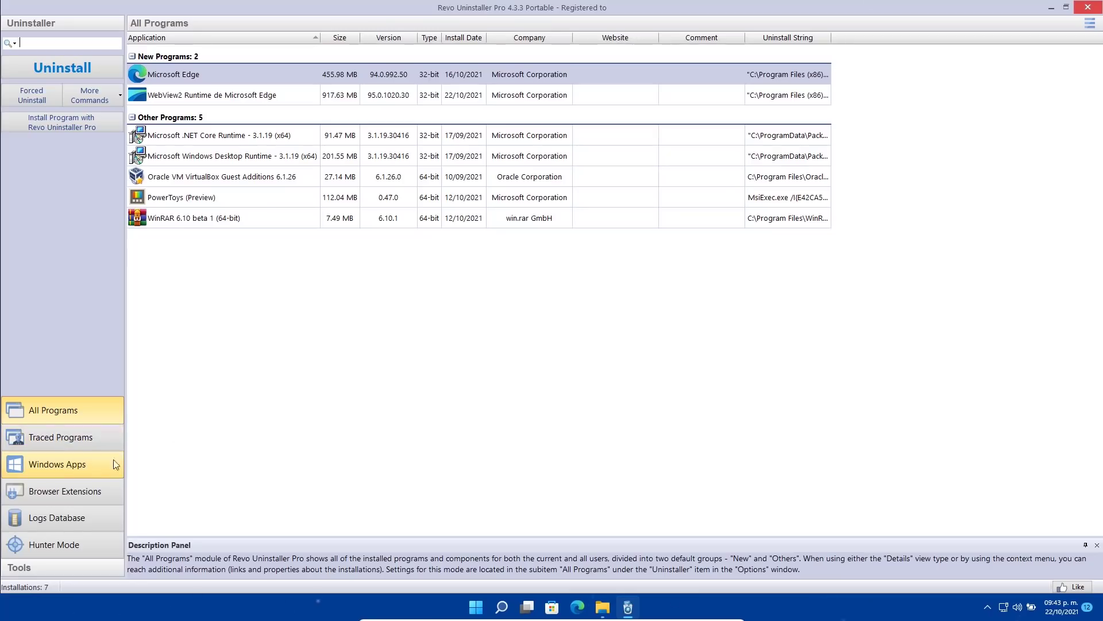
# Display the installed Windows apps and examine the Xbox, Xbox Game bar and Xbox Game Speech Window entries.
pyautogui.click(92, 456)
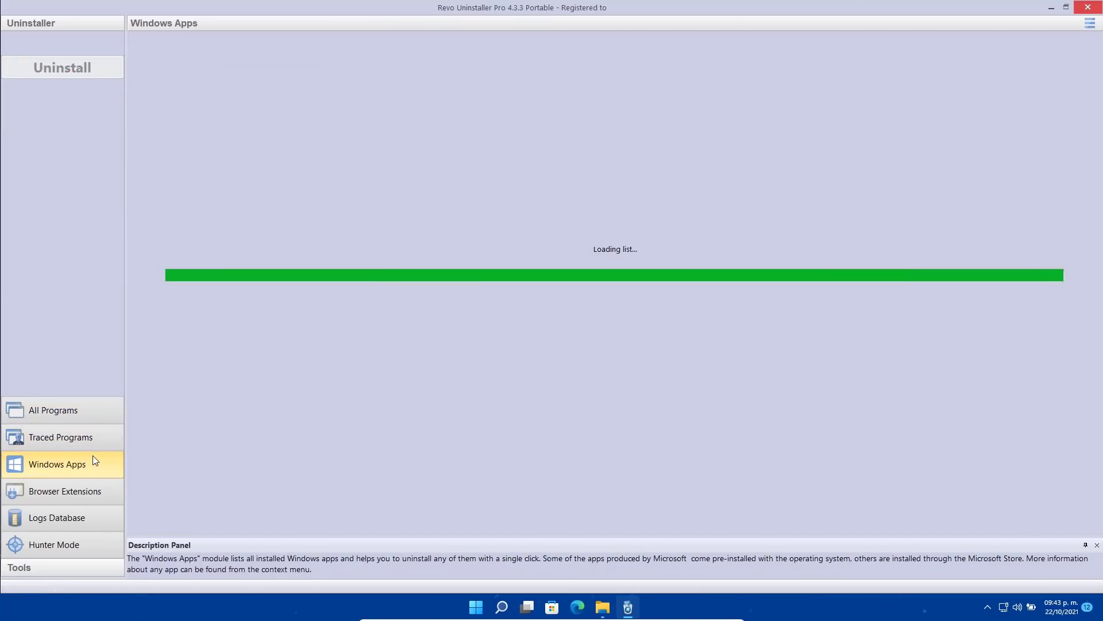
pyautogui.scroll(-4, 223, 349)
pyautogui.scroll(-4, 224, 349)
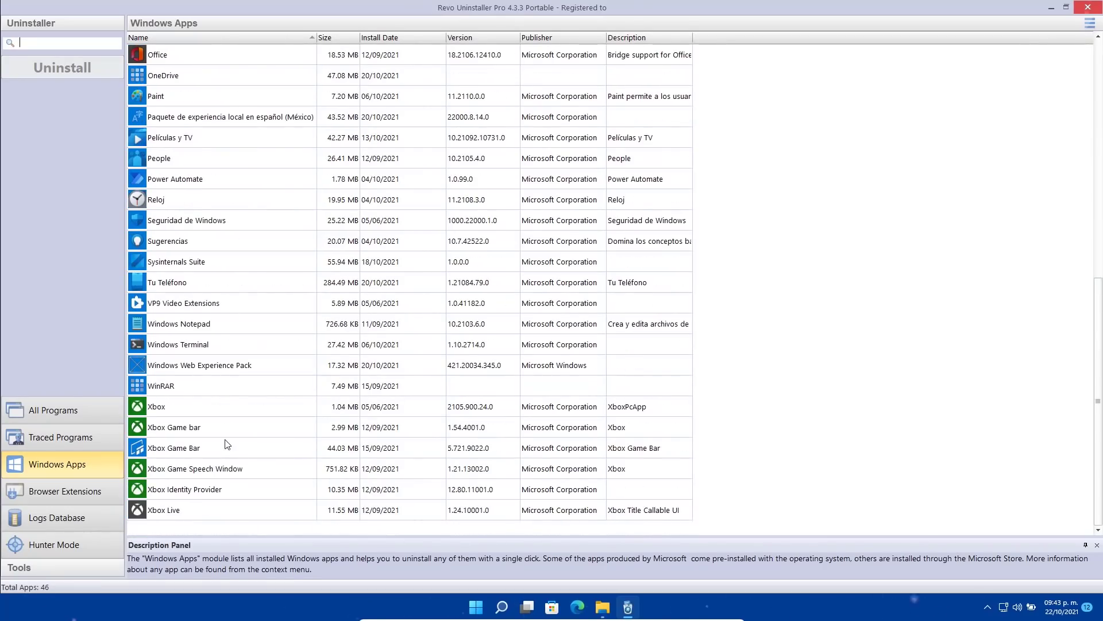
pyautogui.click(181, 415)
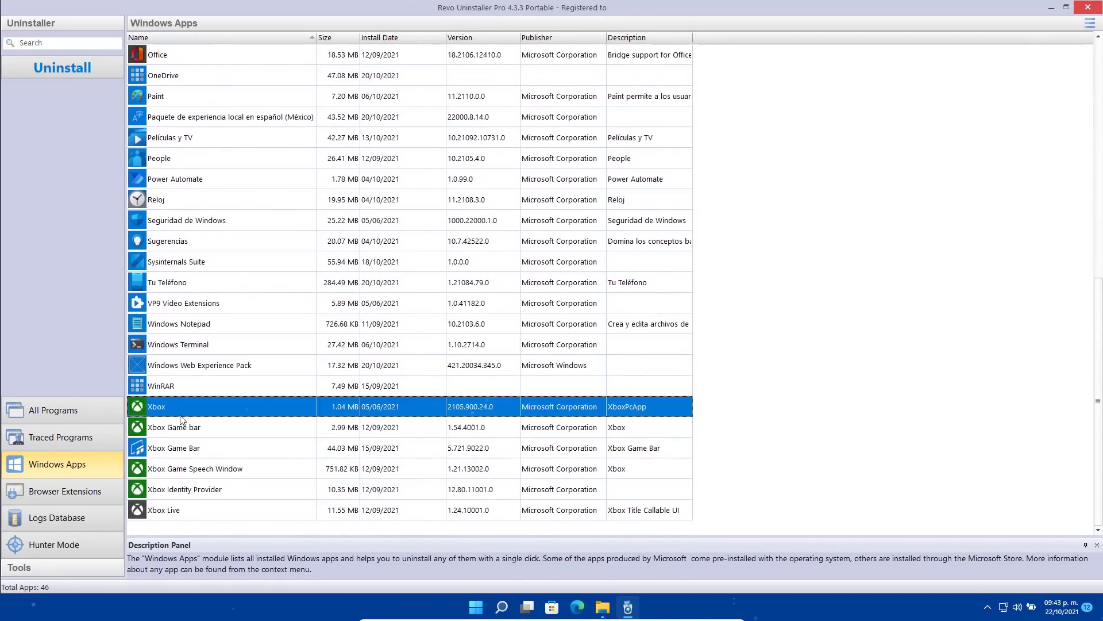
pyautogui.click(186, 433)
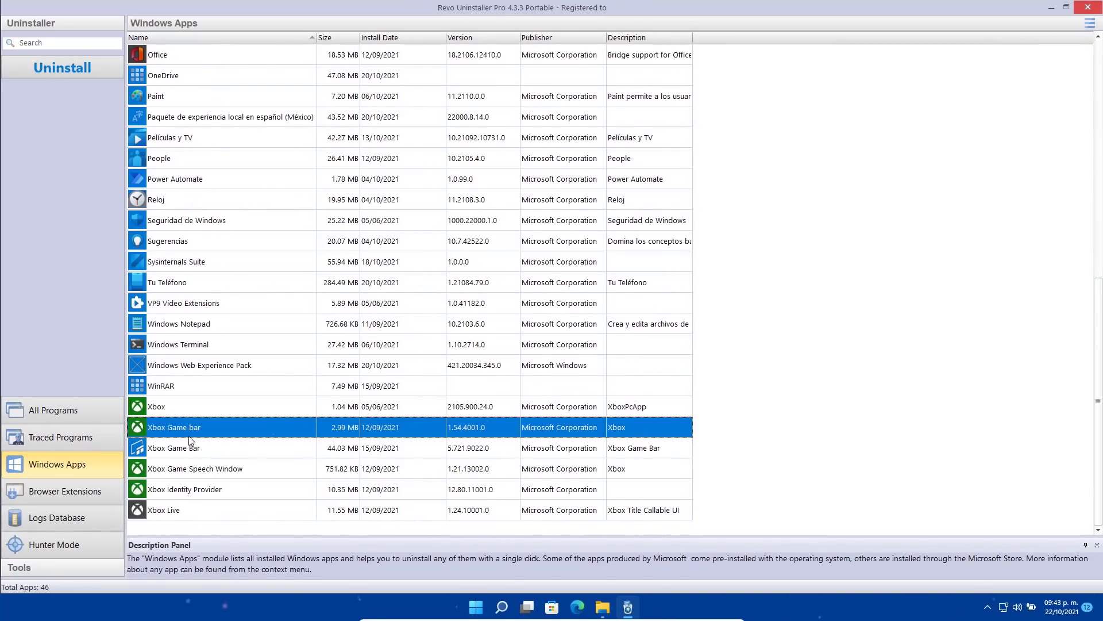
pyautogui.click(184, 470)
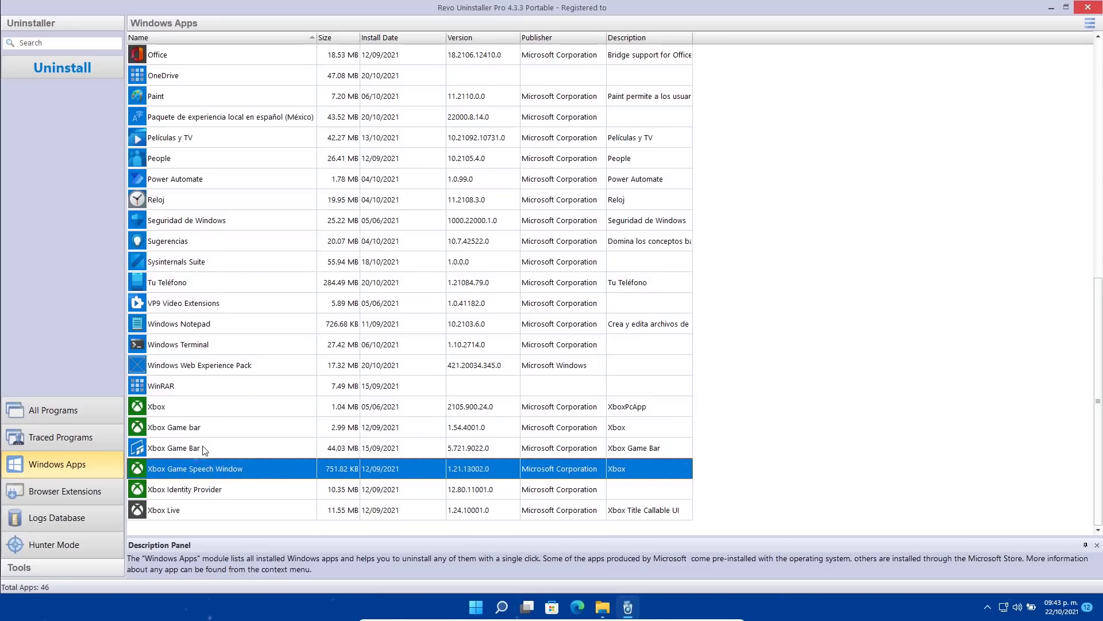
# Uninstall the Xbox app, finish without selecting its leftover registry items, and review the other Windows apps such as Microsoft Noticias.
pyautogui.click(184, 406)
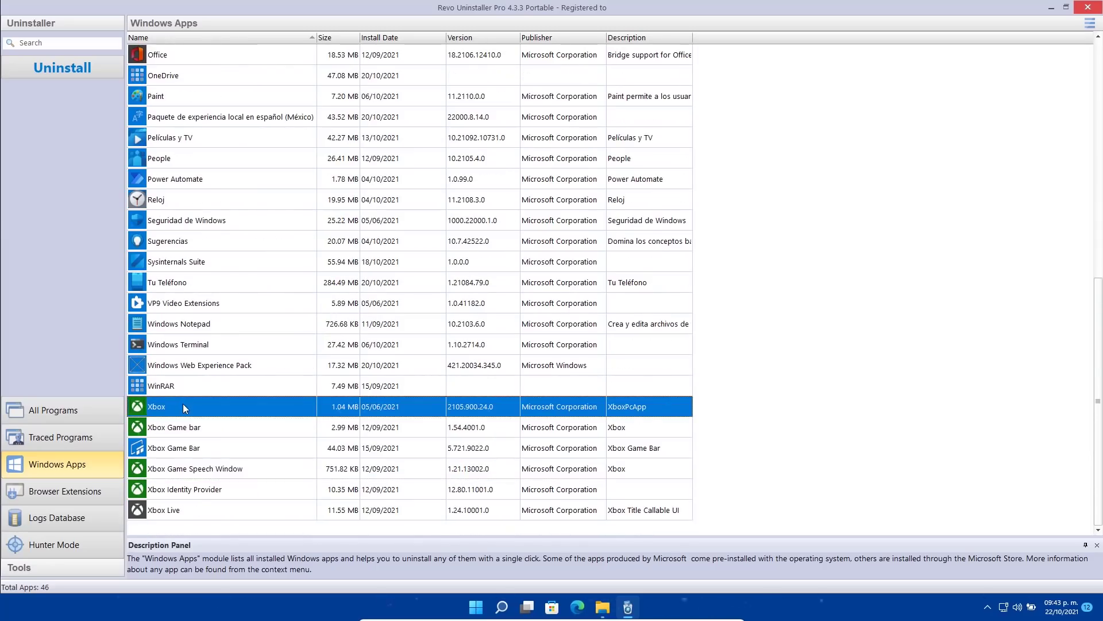
pyautogui.rightClick(185, 406)
pyautogui.click(223, 413)
pyautogui.click(663, 405)
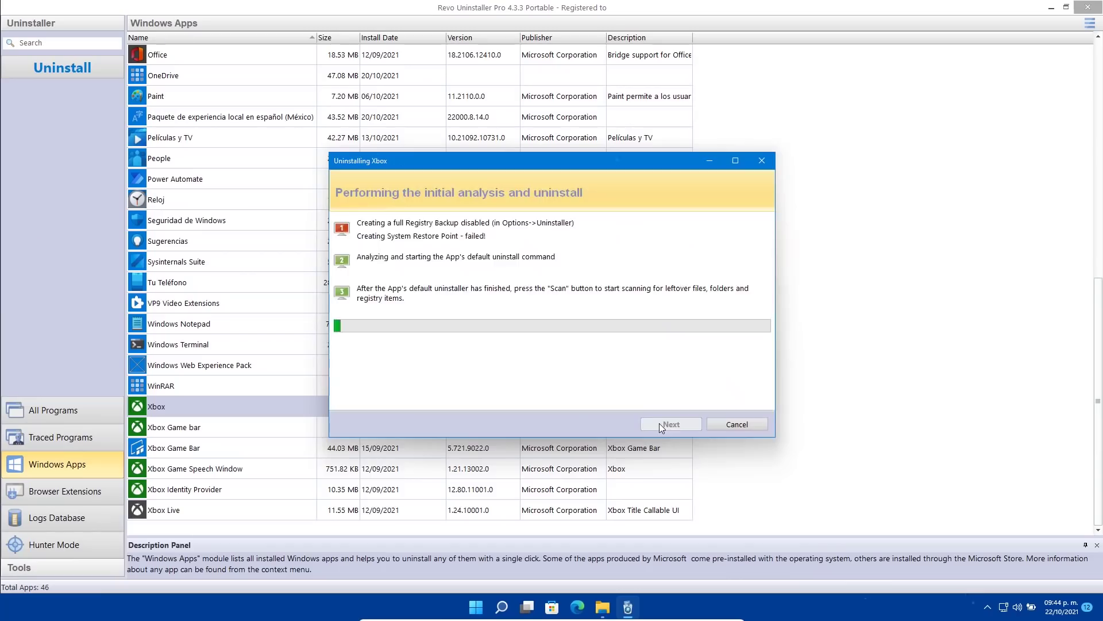
pyautogui.click(661, 423)
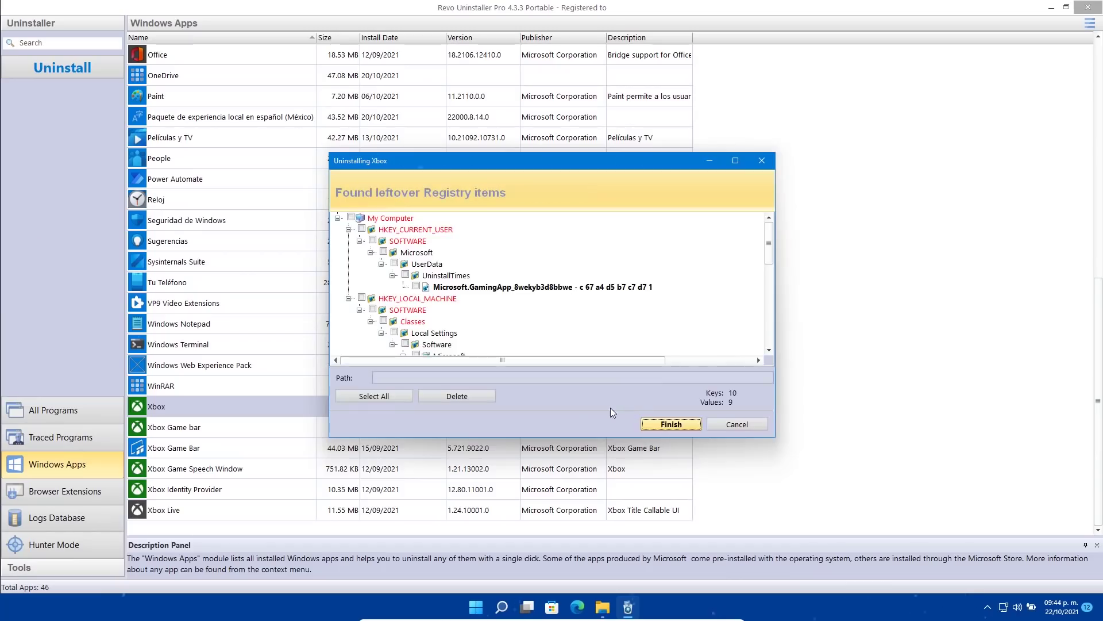
pyautogui.click(671, 426)
pyautogui.click(584, 328)
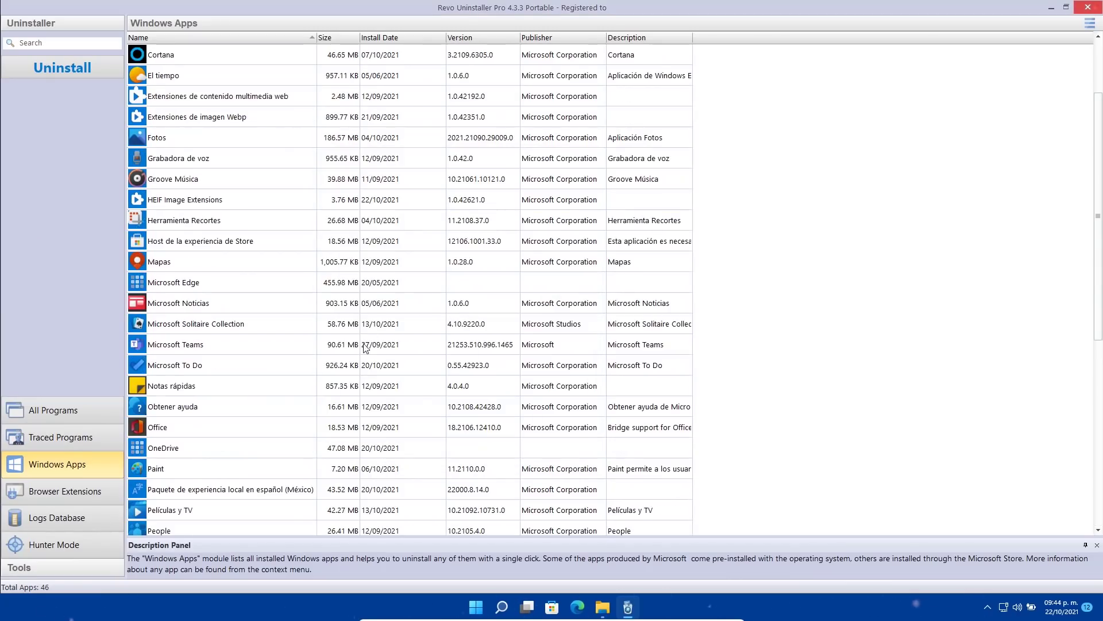
pyautogui.click(200, 306)
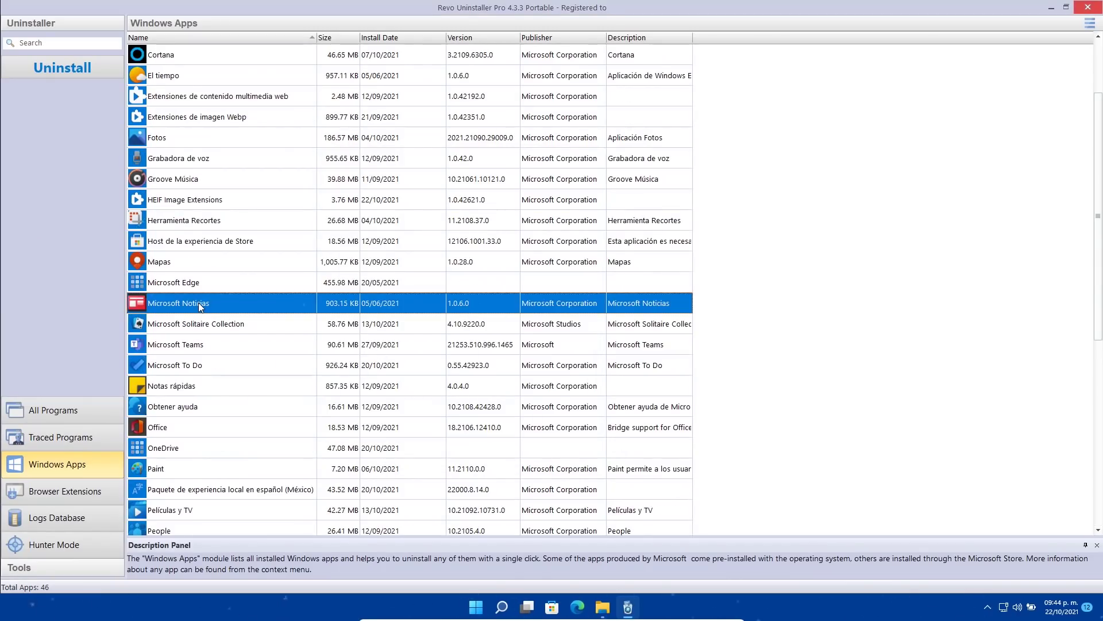
pyautogui.scroll(2, 210, 342)
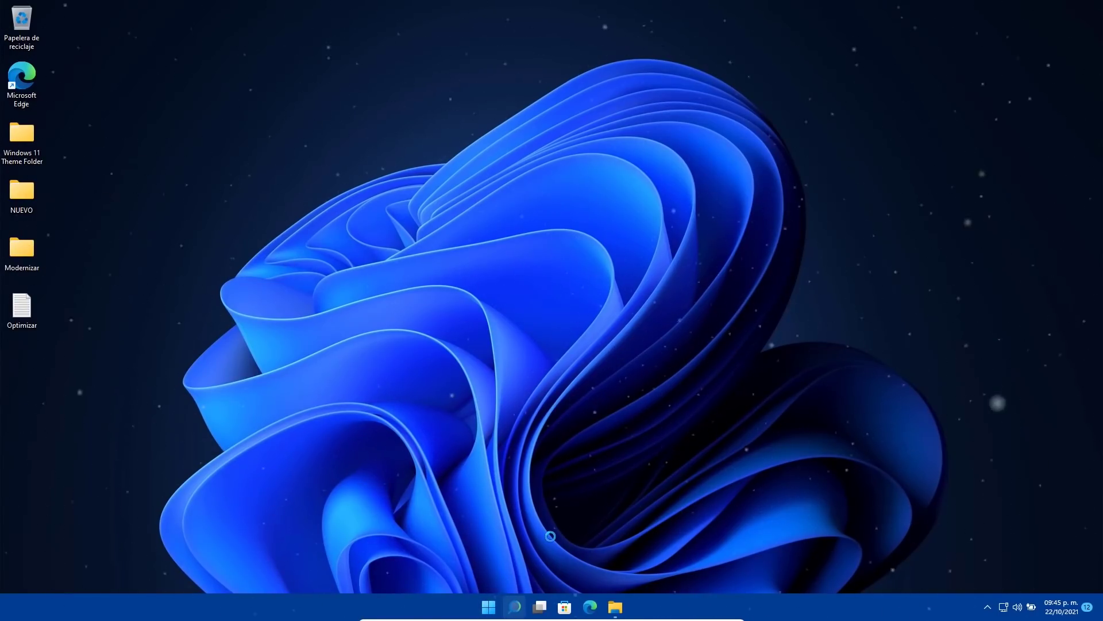
# Search Windows for "viso", open Visor de eventos, and expand the Registros de Windows node.
pyautogui.click(515, 609)
pyautogui.write('viso')
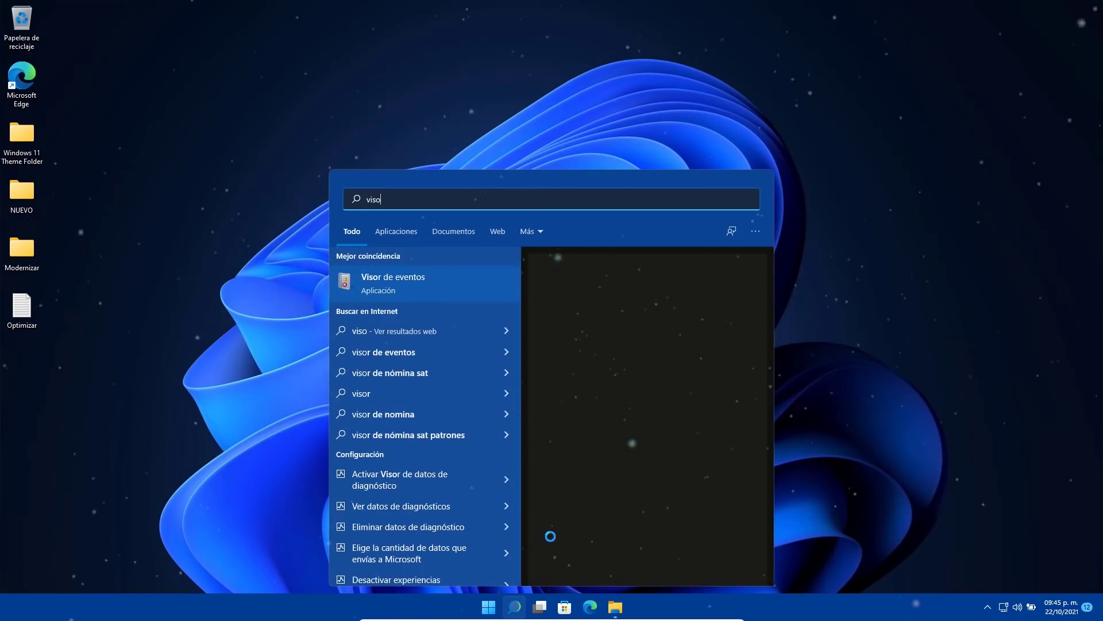
pyautogui.click(414, 280)
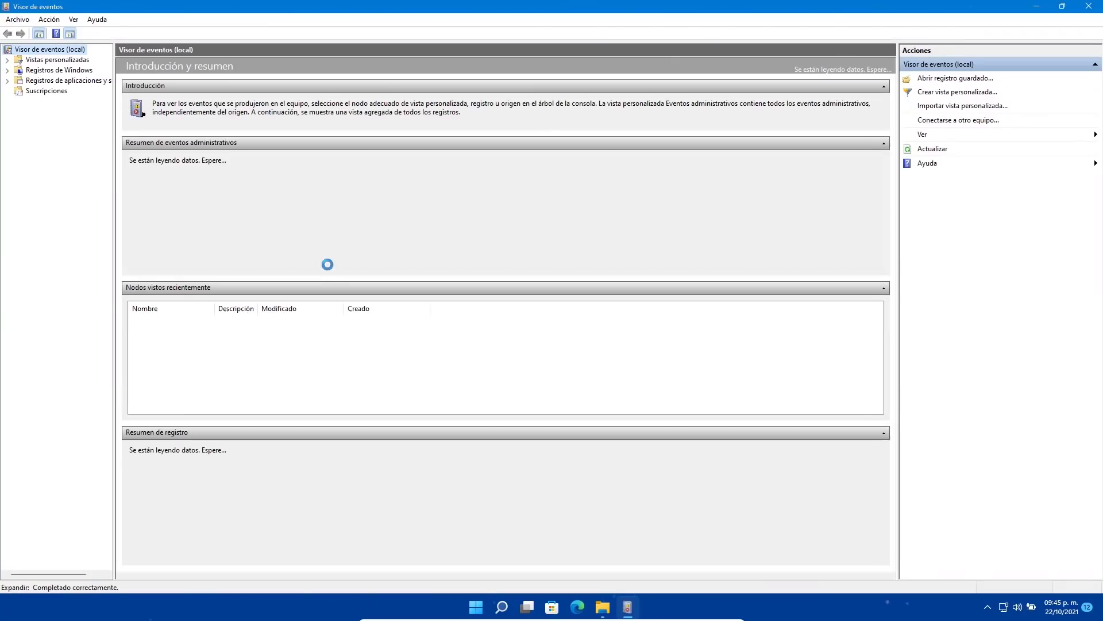
pyautogui.click(44, 71)
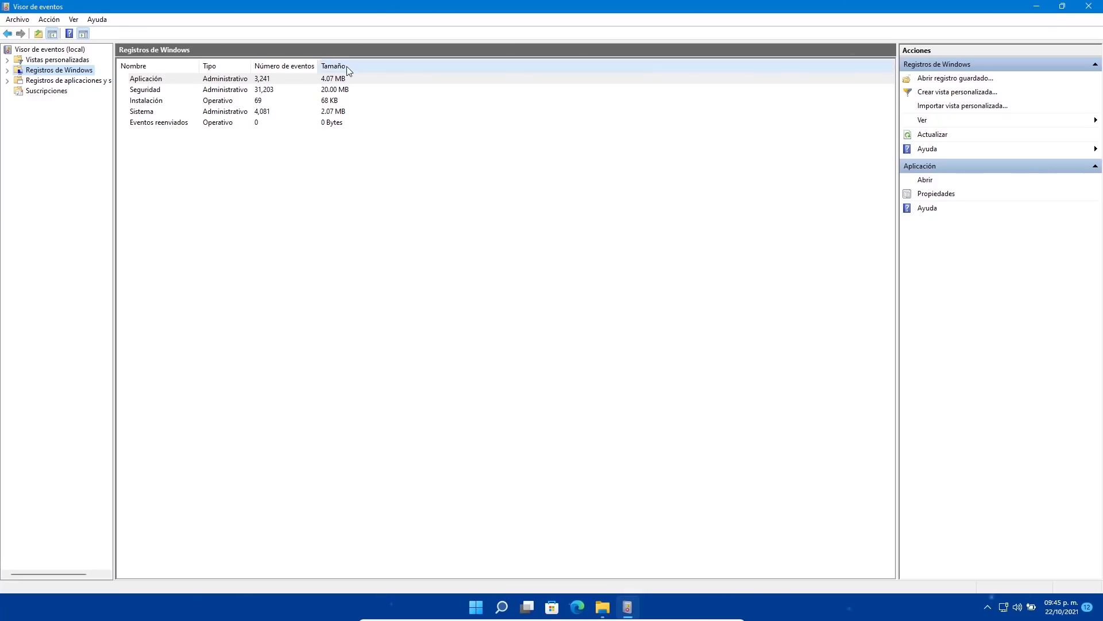
pyautogui.click(7, 70)
# Clear the Aplicación event log under Registros de Windows.
pyautogui.rightClick(38, 82)
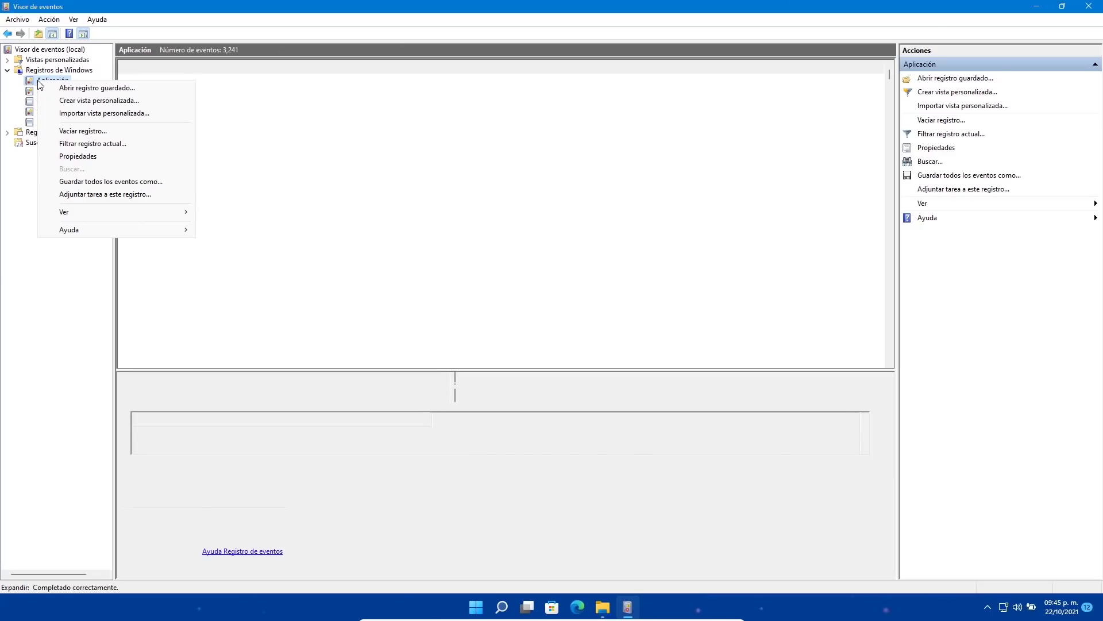
pyautogui.click(93, 132)
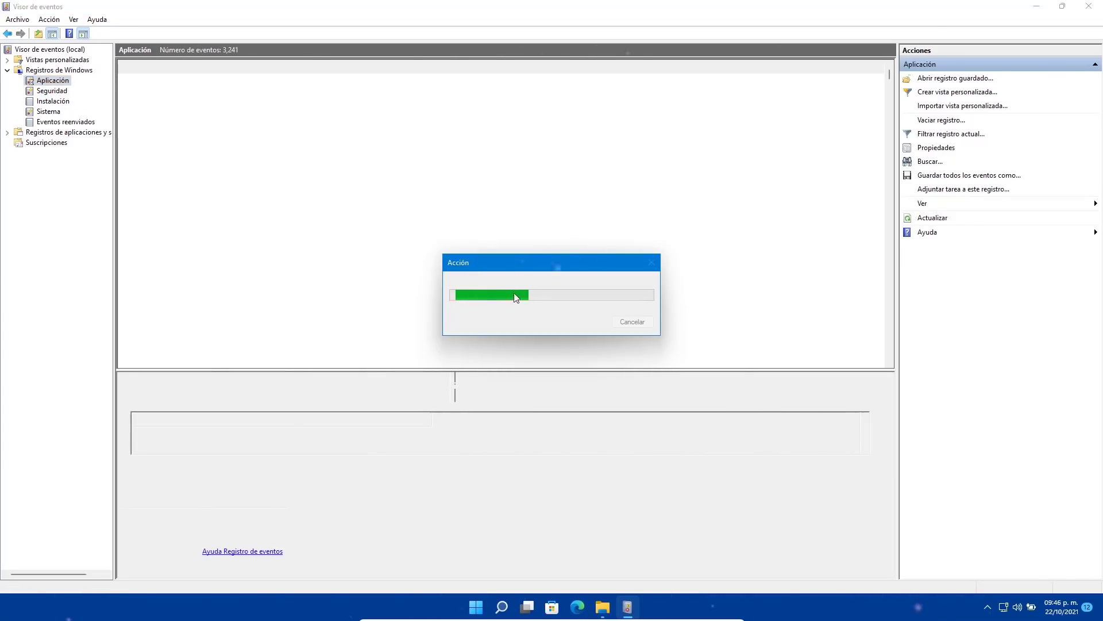
pyautogui.click(249, 138)
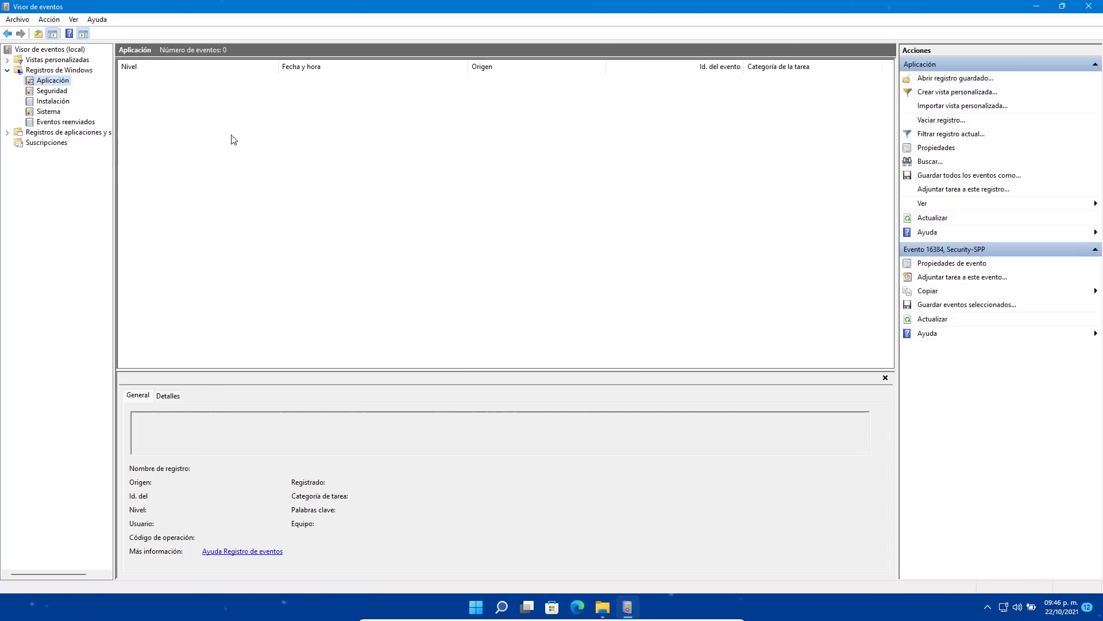
# Clear the Seguridad event log and the Instalación event log, erasing the latter without saving its contents.
pyautogui.click(52, 92)
pyautogui.rightClick(52, 92)
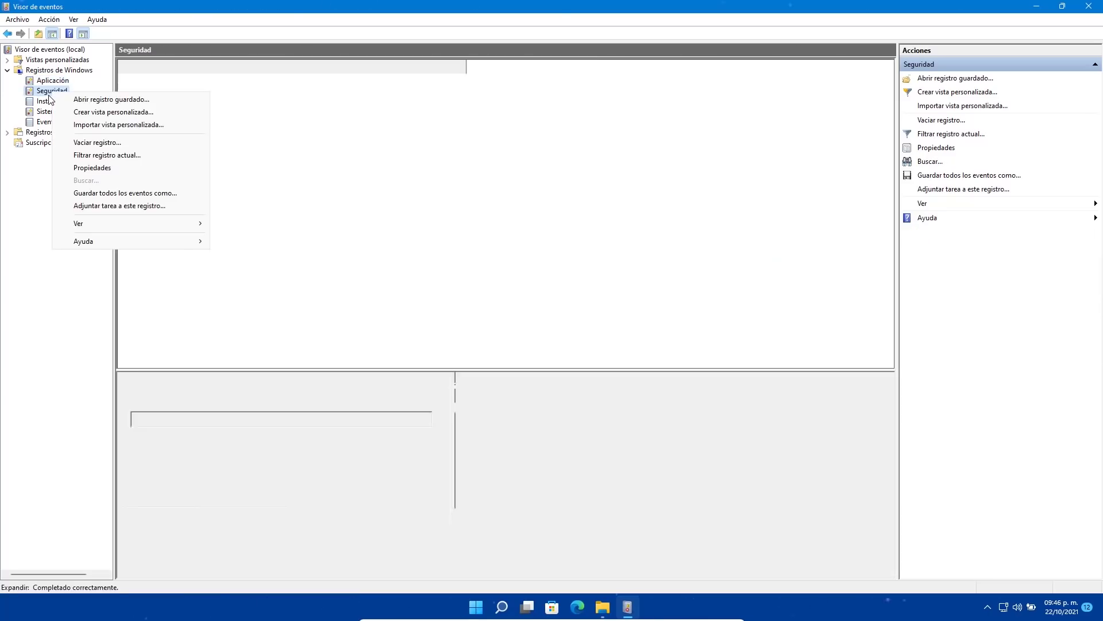
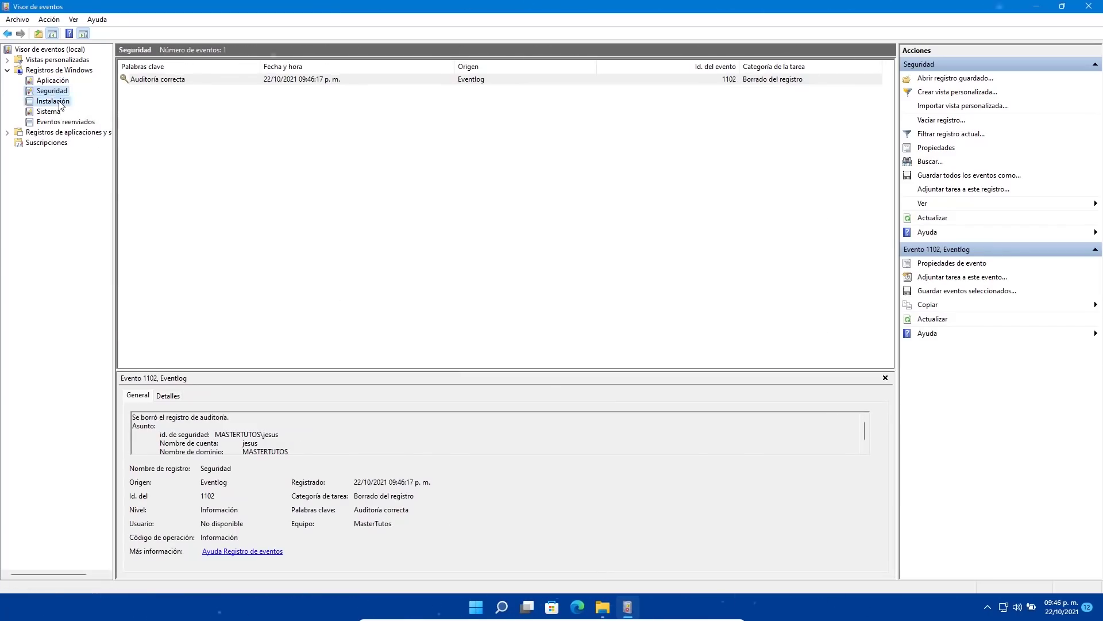
pyautogui.rightClick(59, 101)
pyautogui.click(125, 151)
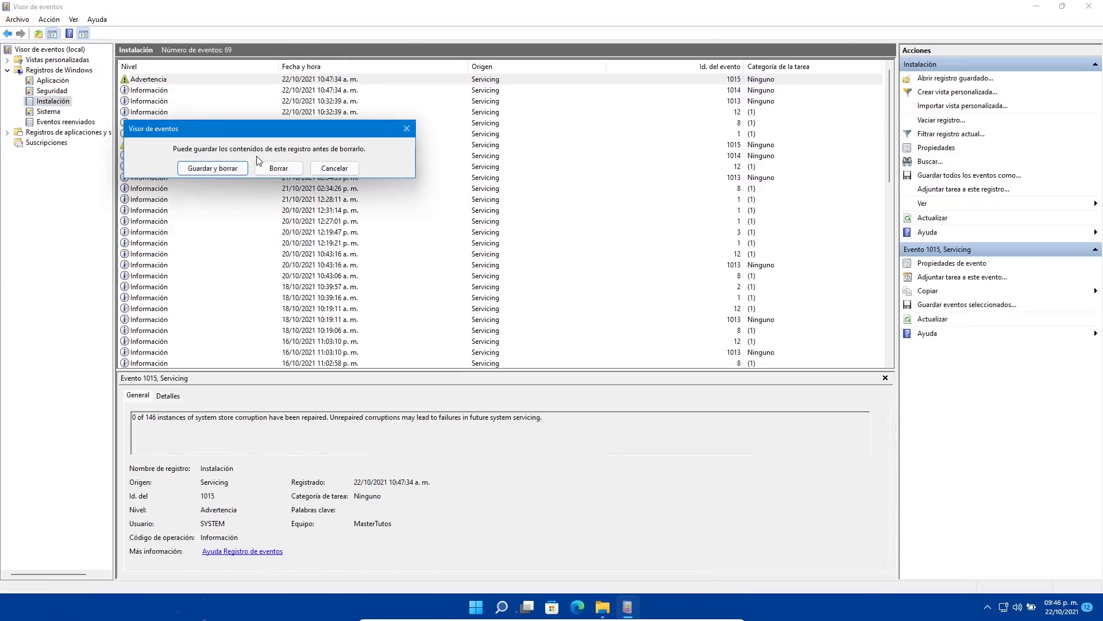
pyautogui.click(278, 168)
# Clear the Sistema event log under Registros de Windows.
pyautogui.click(50, 112)
pyautogui.rightClick(50, 112)
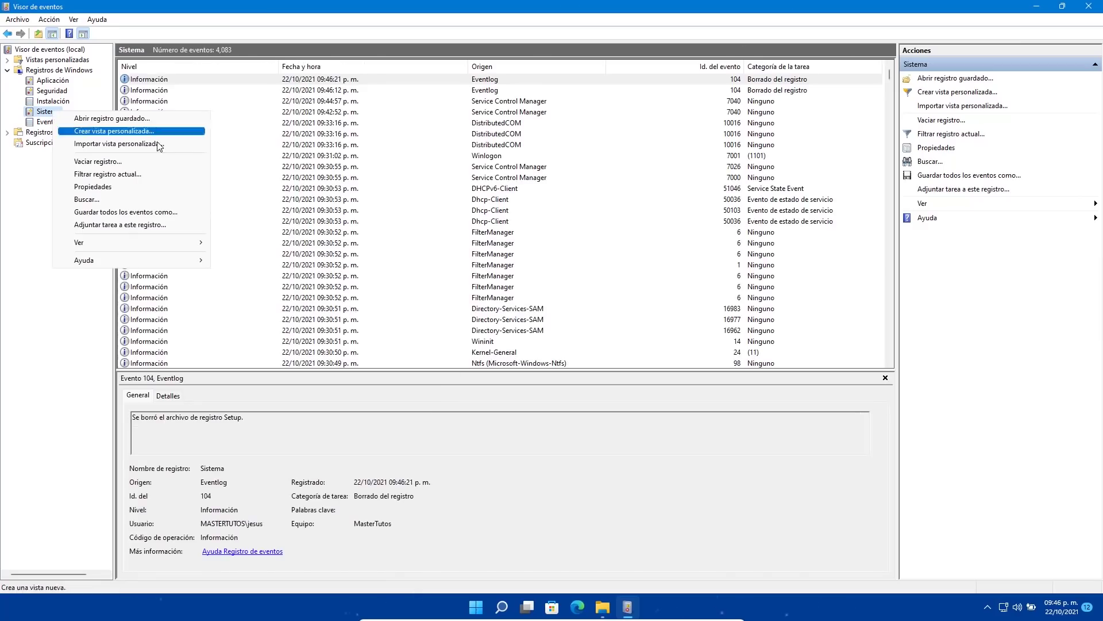
pyautogui.click(130, 161)
pyautogui.click(293, 183)
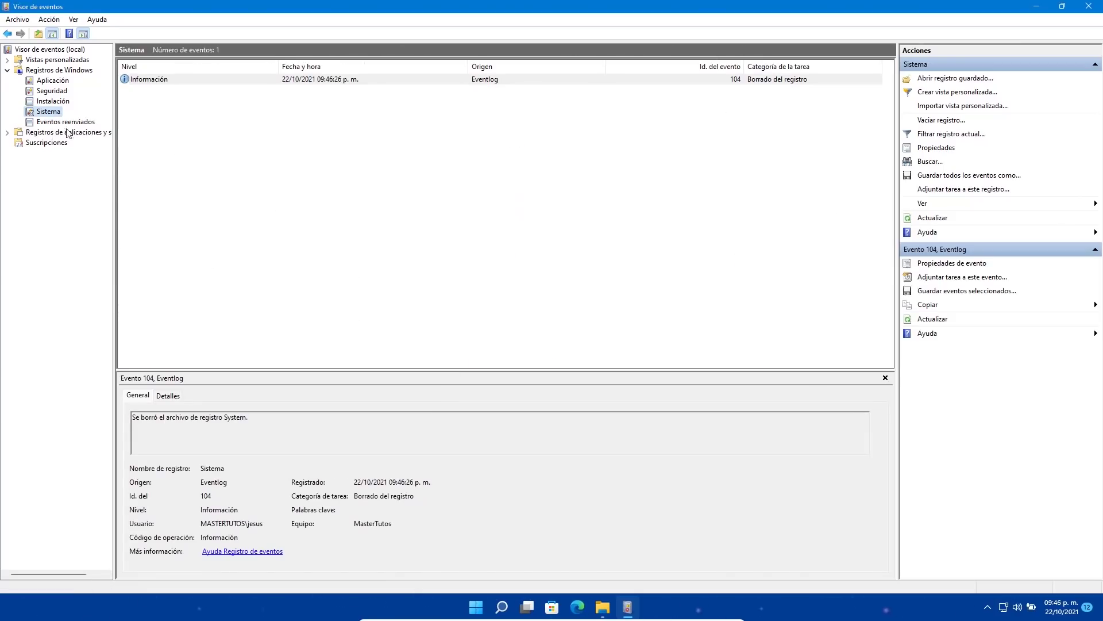
# Clear the Eventos reenviados log under Registros de Windows.
pyautogui.click(65, 122)
pyautogui.rightClick(66, 122)
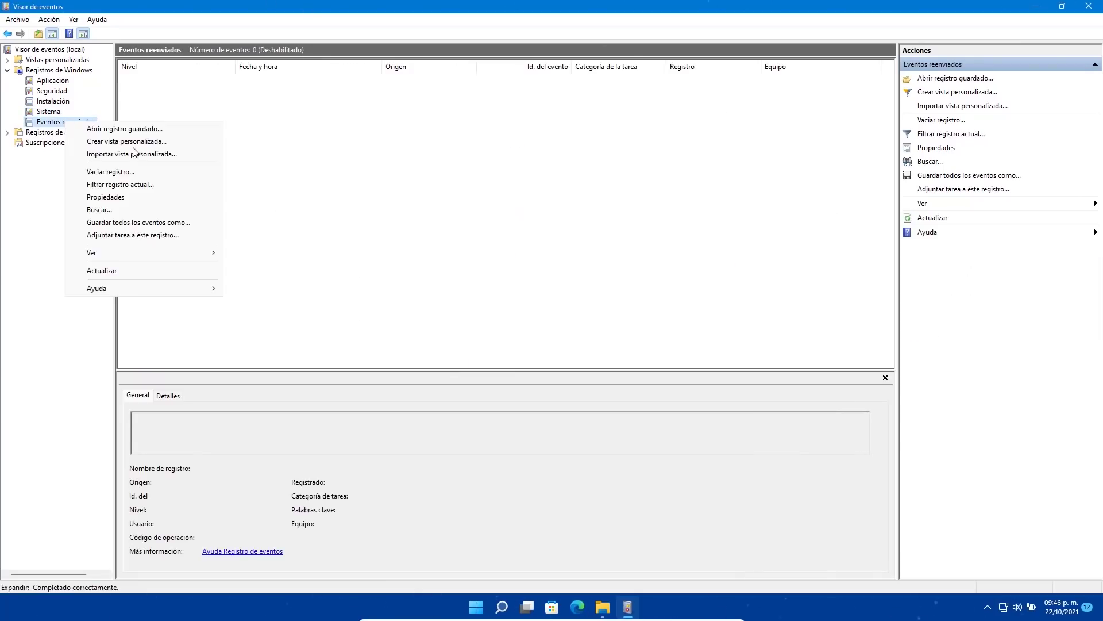
pyautogui.click(133, 172)
pyautogui.click(194, 66)
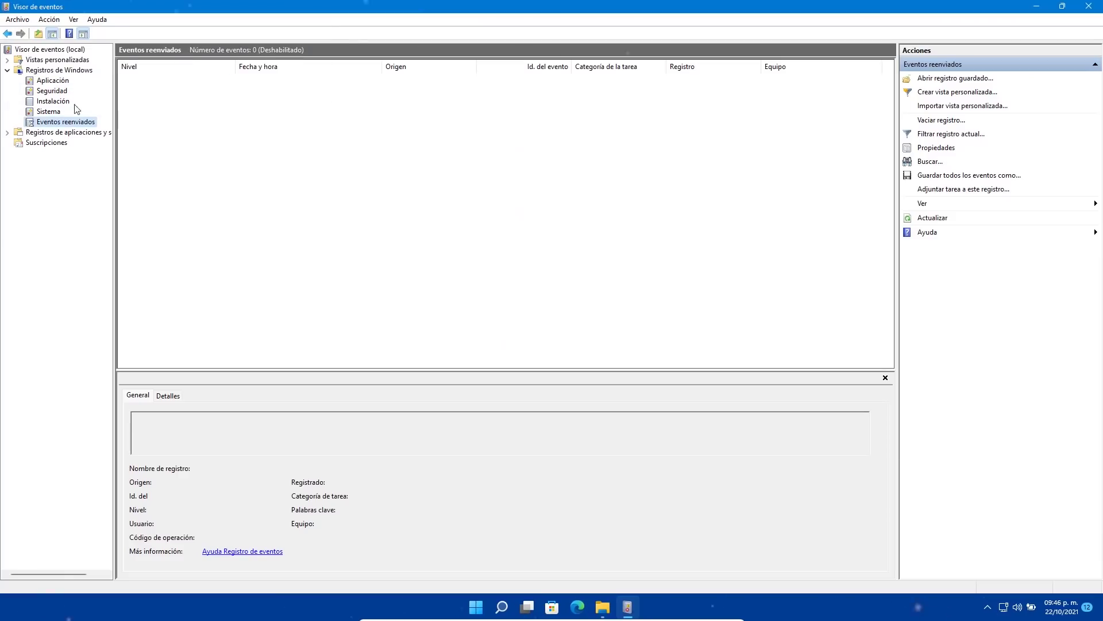
pyautogui.click(58, 72)
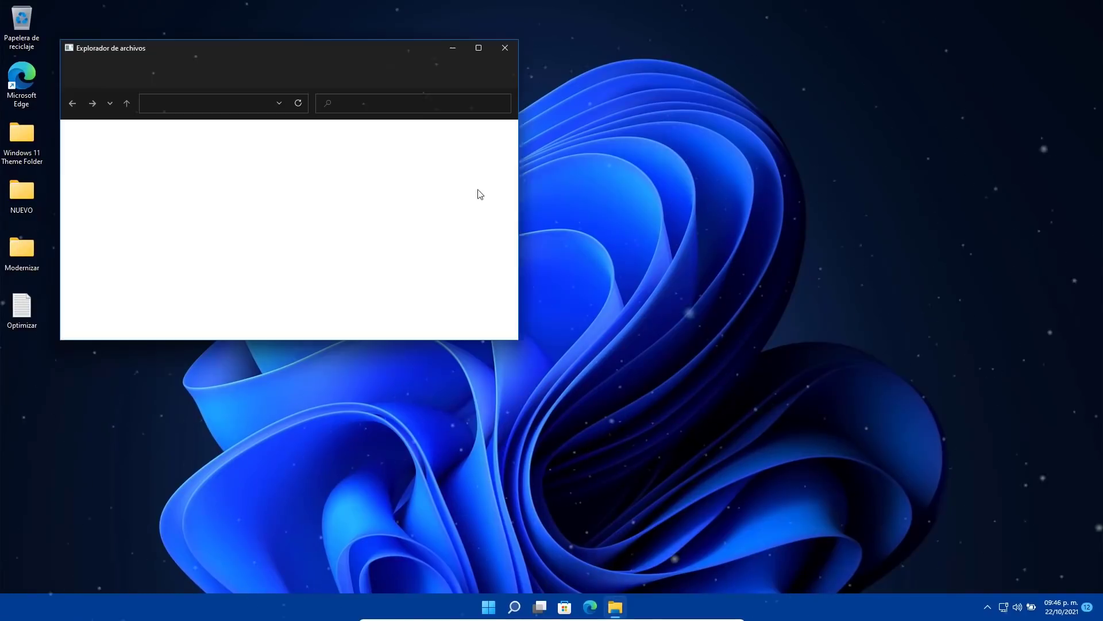
# Open the properties of Este equipo in the file explorer and go to Configuración avanzada del sistema.
pyautogui.click(478, 48)
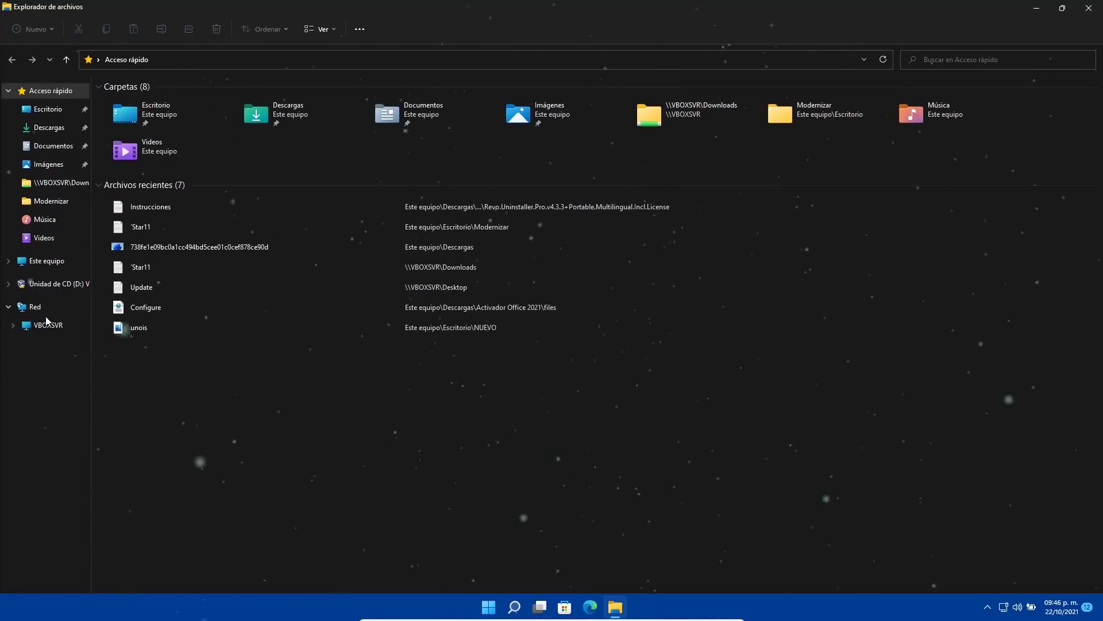
pyautogui.click(21, 262)
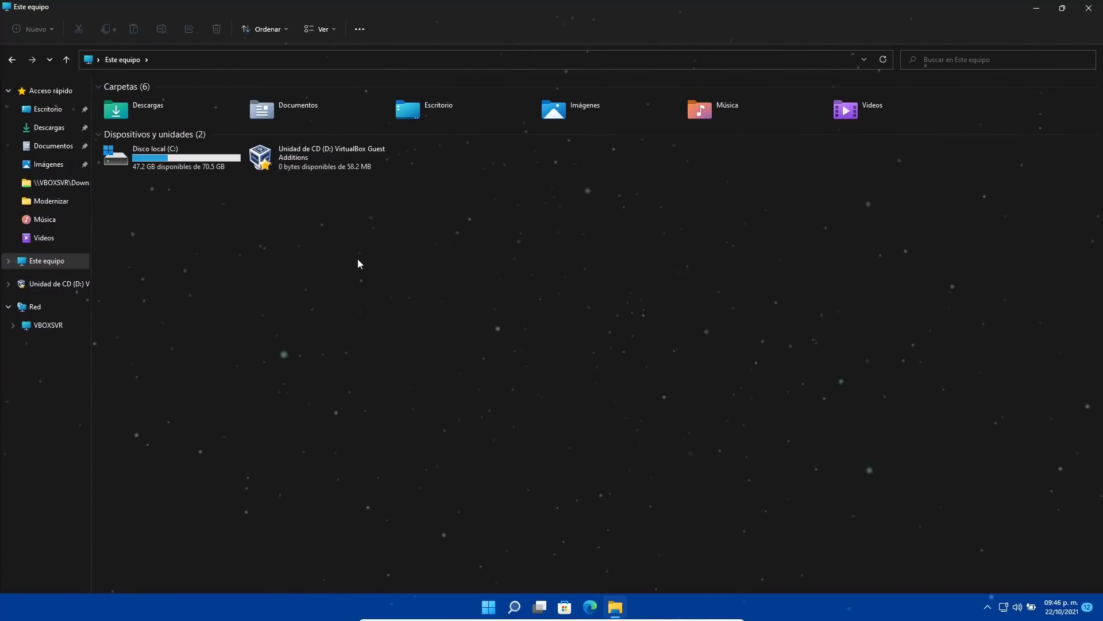
pyautogui.rightClick(357, 259)
pyautogui.click(415, 328)
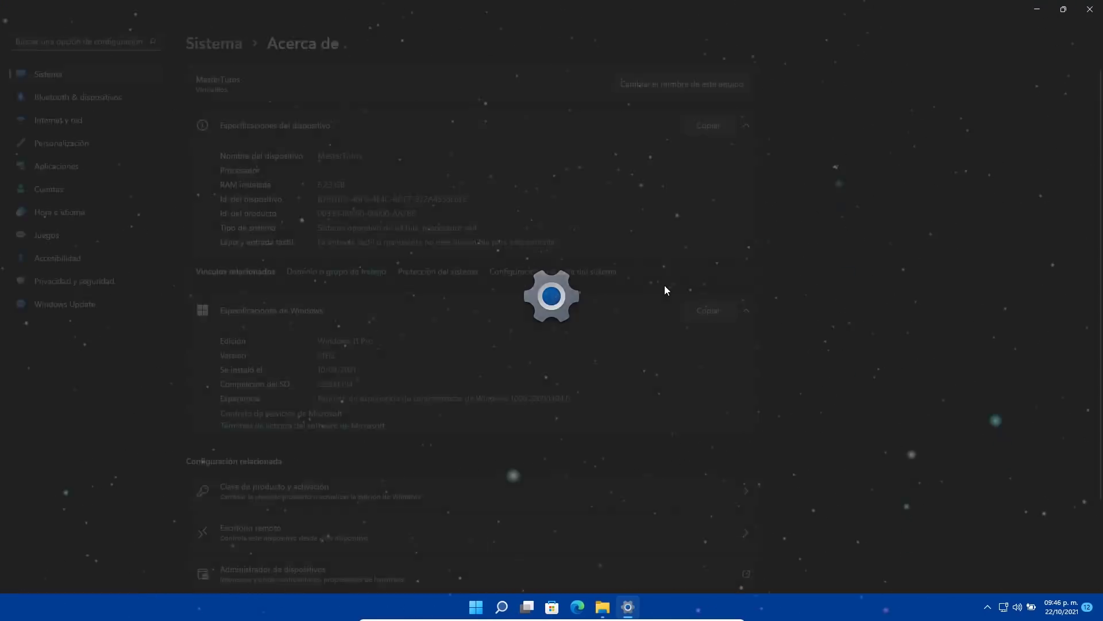
pyautogui.scroll(-3, 361, 374)
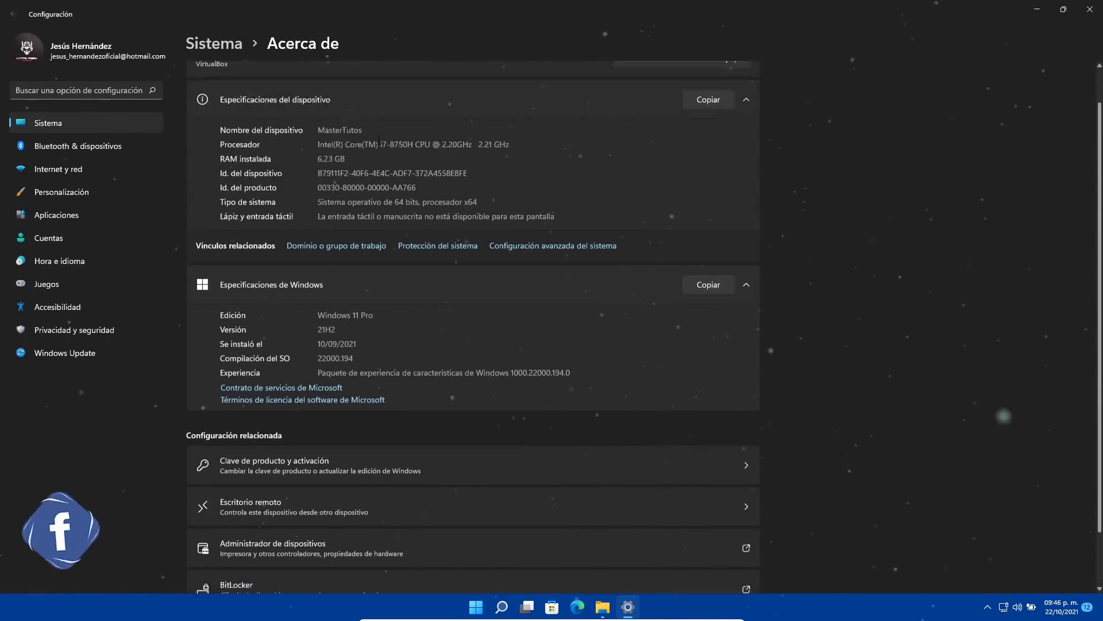
pyautogui.scroll(1, 459, 301)
pyautogui.click(528, 275)
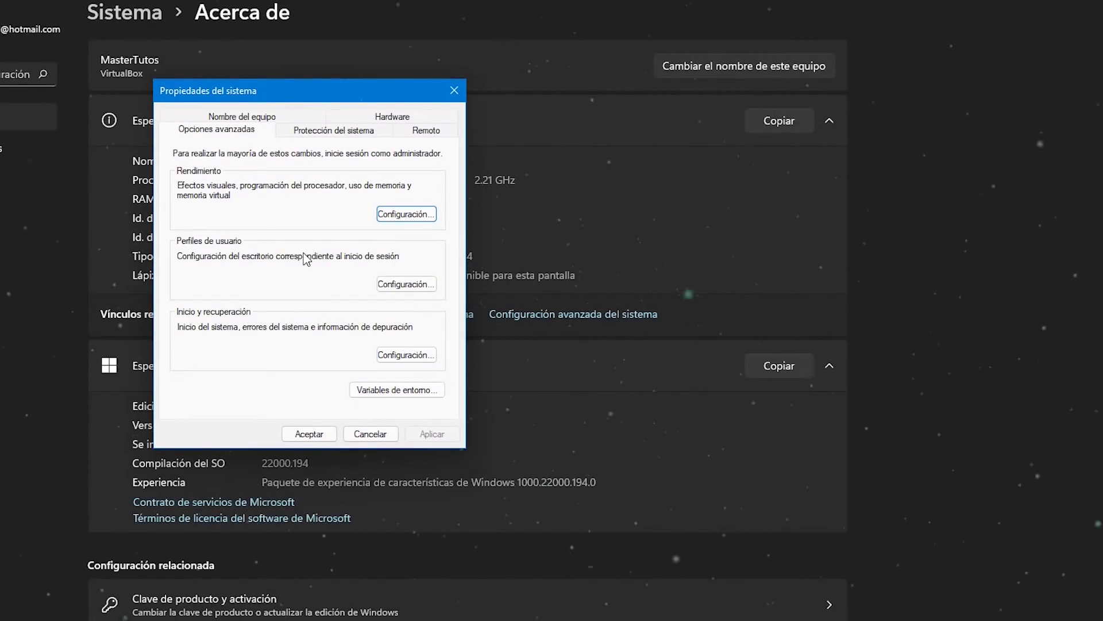
# In the Rendimiento options, disable fading clicked items, fading or sliding tooltips and menus, sliding combo boxes and smooth-scrolling list boxes.
pyautogui.click(405, 213)
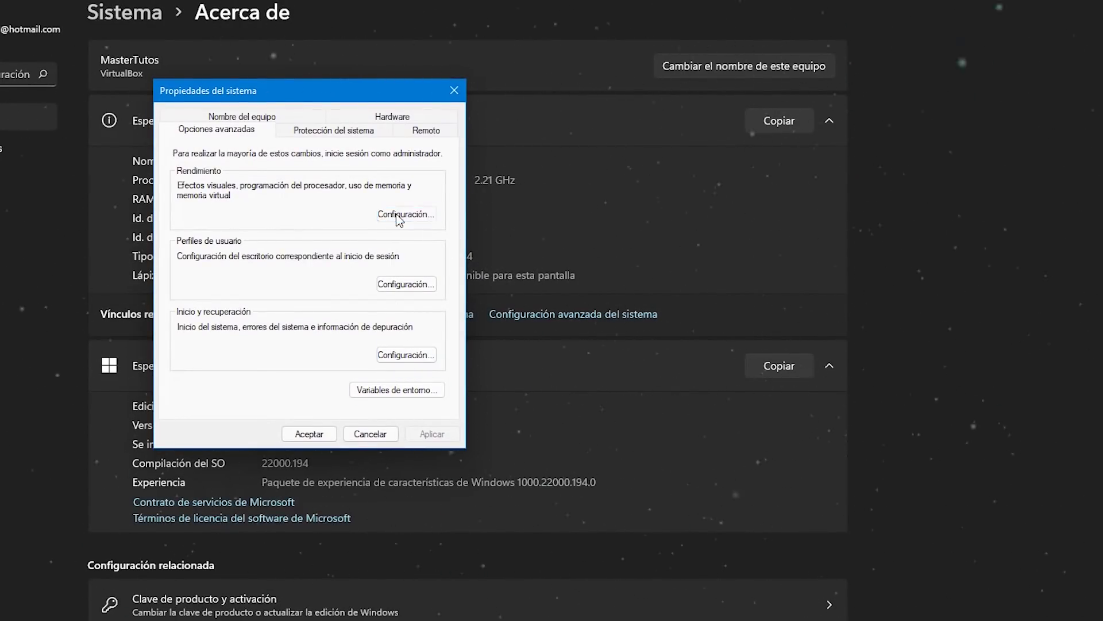
pyautogui.moveTo(299, 159); pyautogui.dragTo(274, 19)
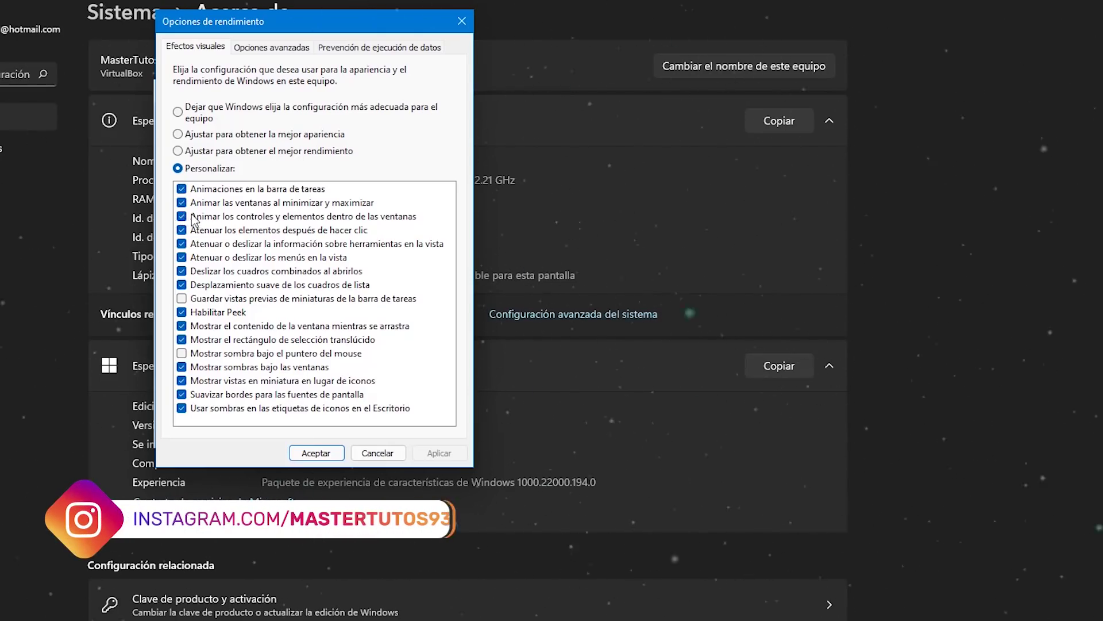
pyautogui.click(182, 230)
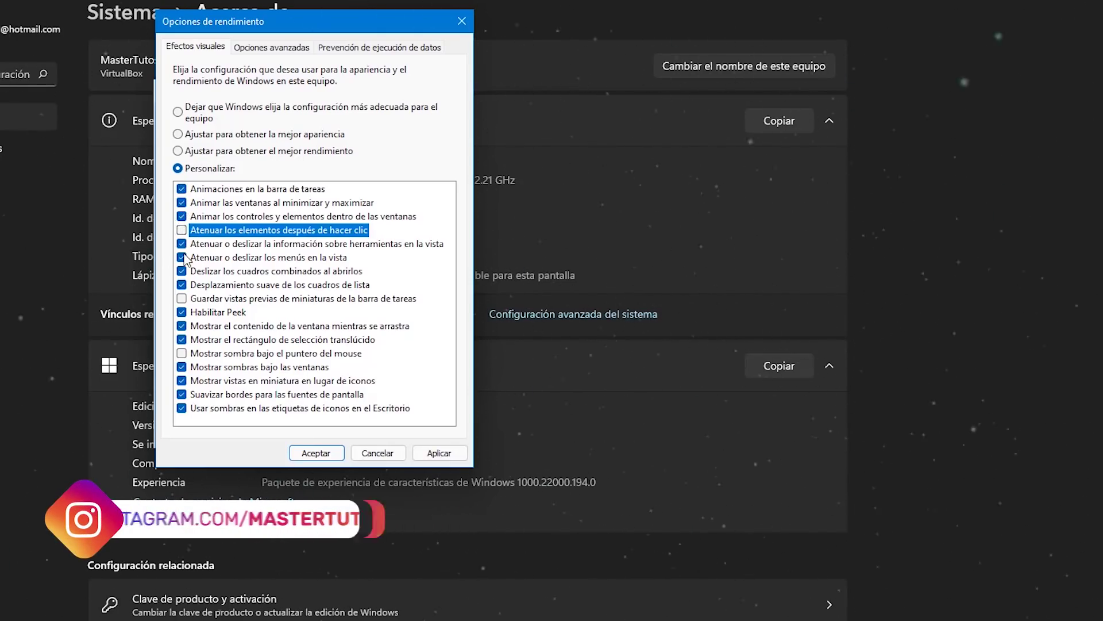
pyautogui.click(181, 244)
pyautogui.click(181, 258)
pyautogui.click(182, 272)
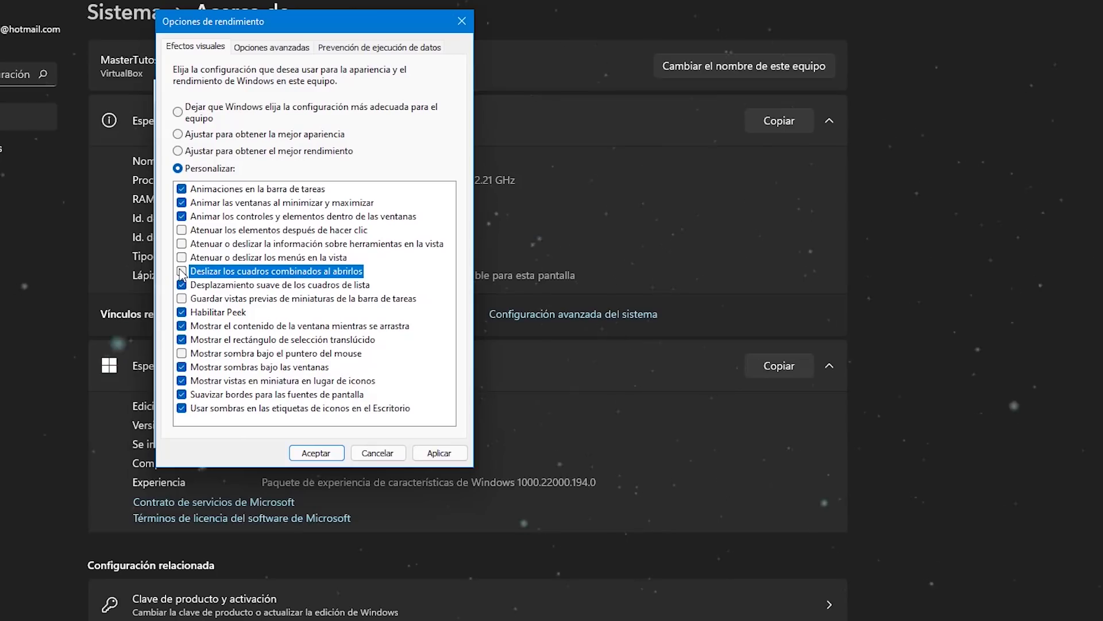
pyautogui.click(181, 285)
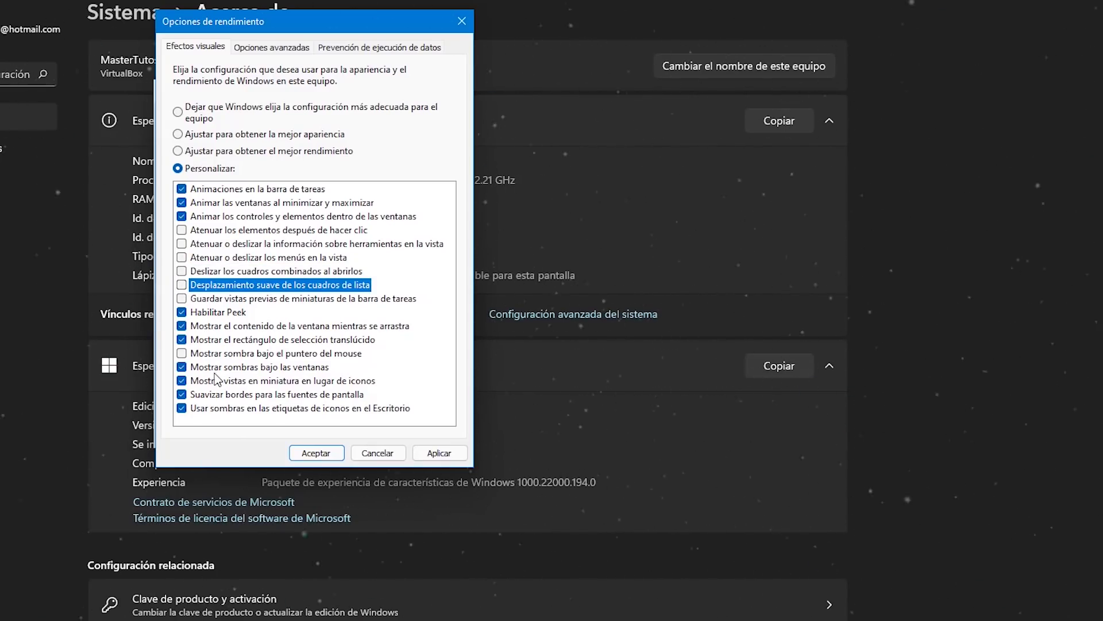
# Disable Mostrar sombras bajo las ventanas and apply the visual effects changes.
pyautogui.click(181, 367)
pyautogui.click(183, 368)
pyautogui.click(182, 367)
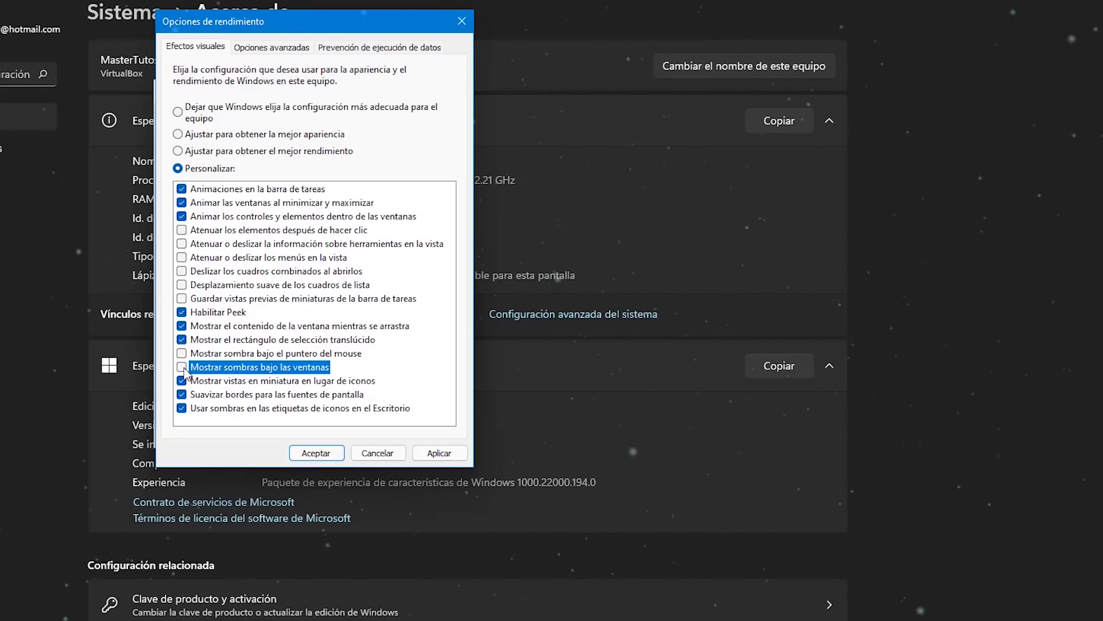
pyautogui.click(441, 453)
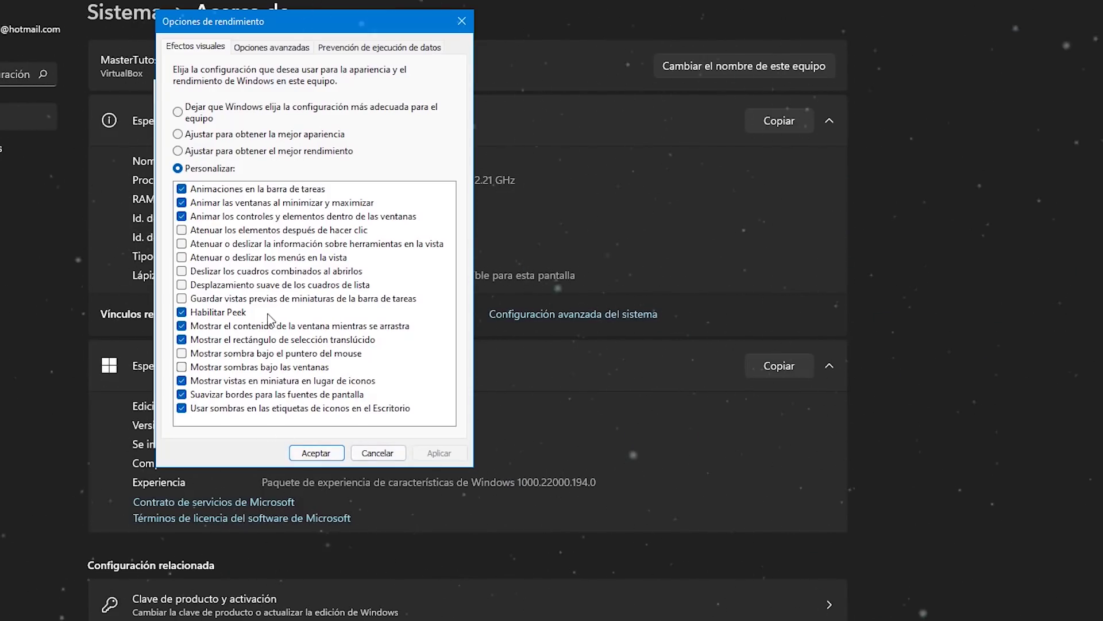
# In the Memoria virtual settings, turn off automatic paging file management and choose Tamaño personalizado for drive C:.
pyautogui.click(278, 51)
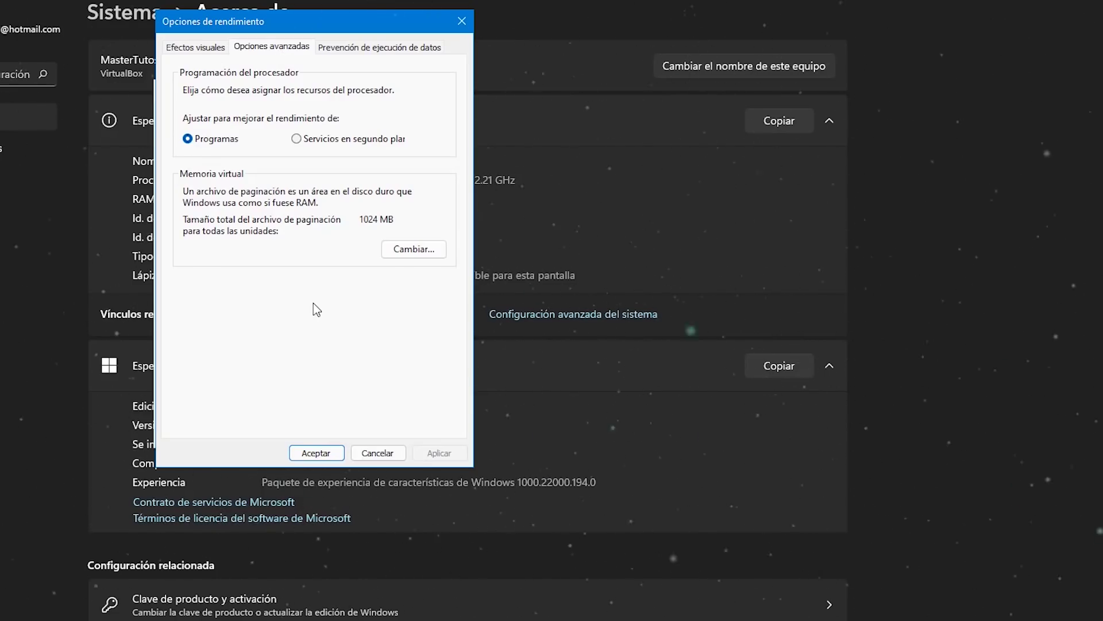
pyautogui.click(406, 252)
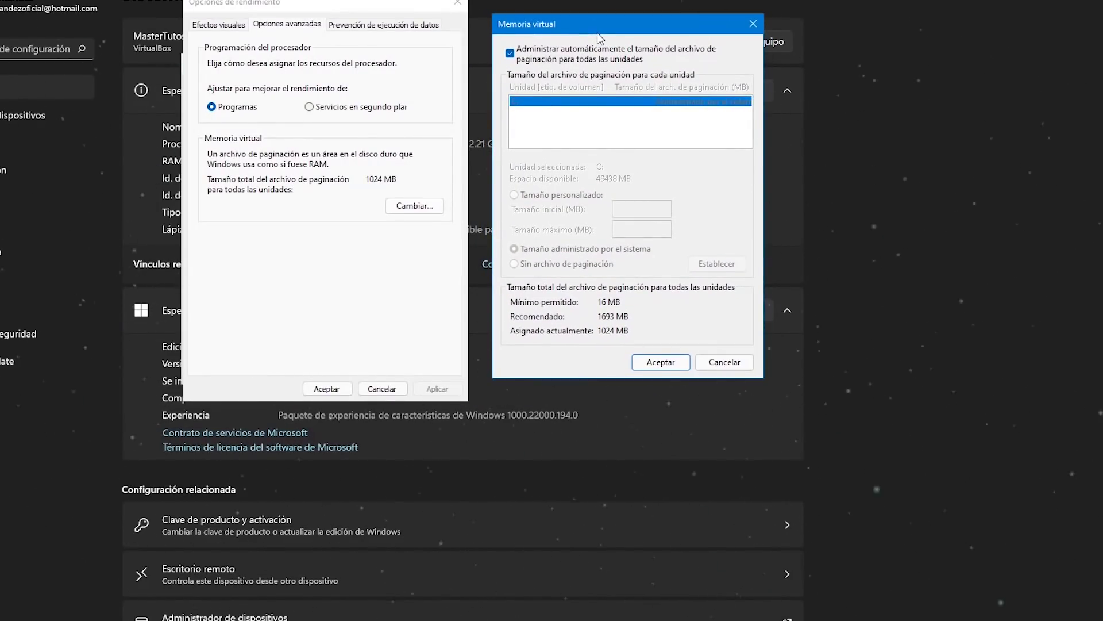
pyautogui.click(496, 76)
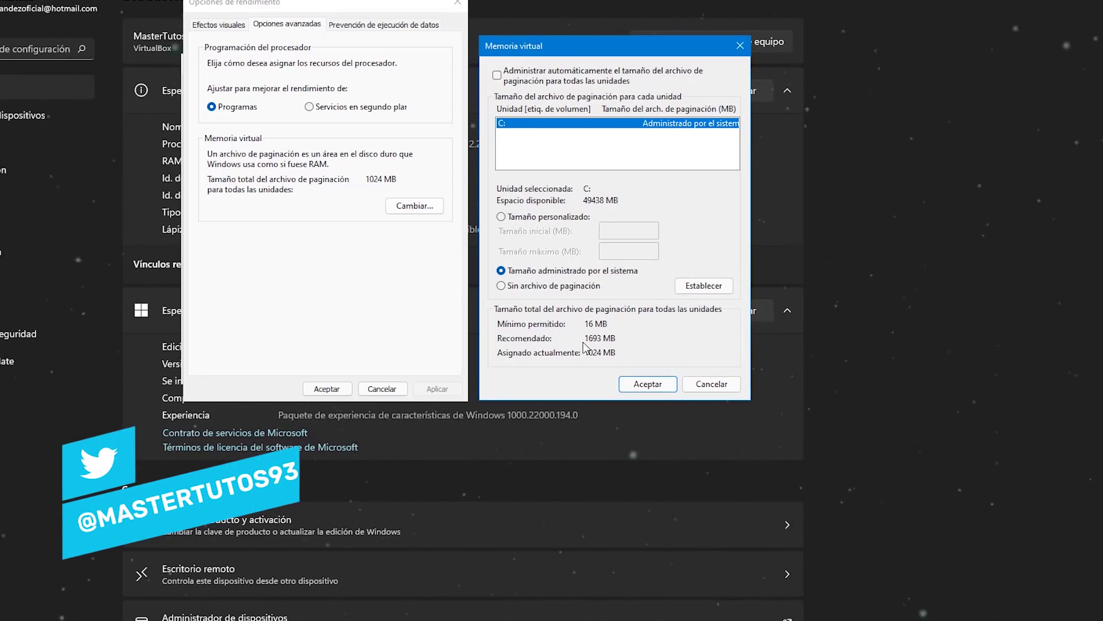
pyautogui.click(558, 219)
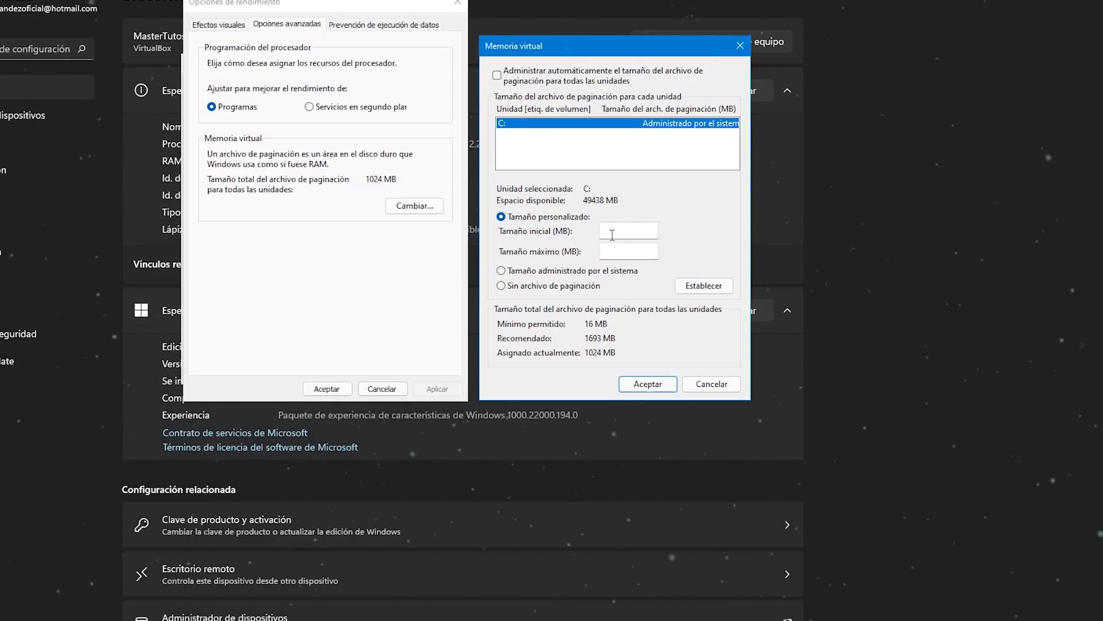
pyautogui.click(327, 8)
pyautogui.moveTo(557, 52); pyautogui.dragTo(925, 12)
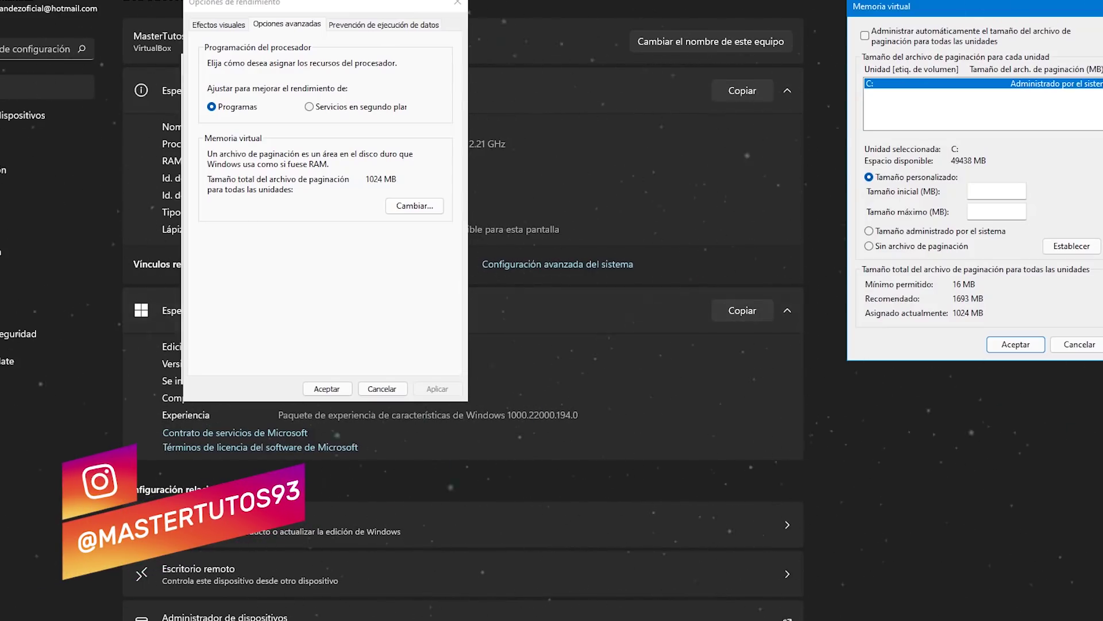
# Search Windows for "calcu", open Calculadora and multiply 1024 by 4.
pyautogui.press('super+s')
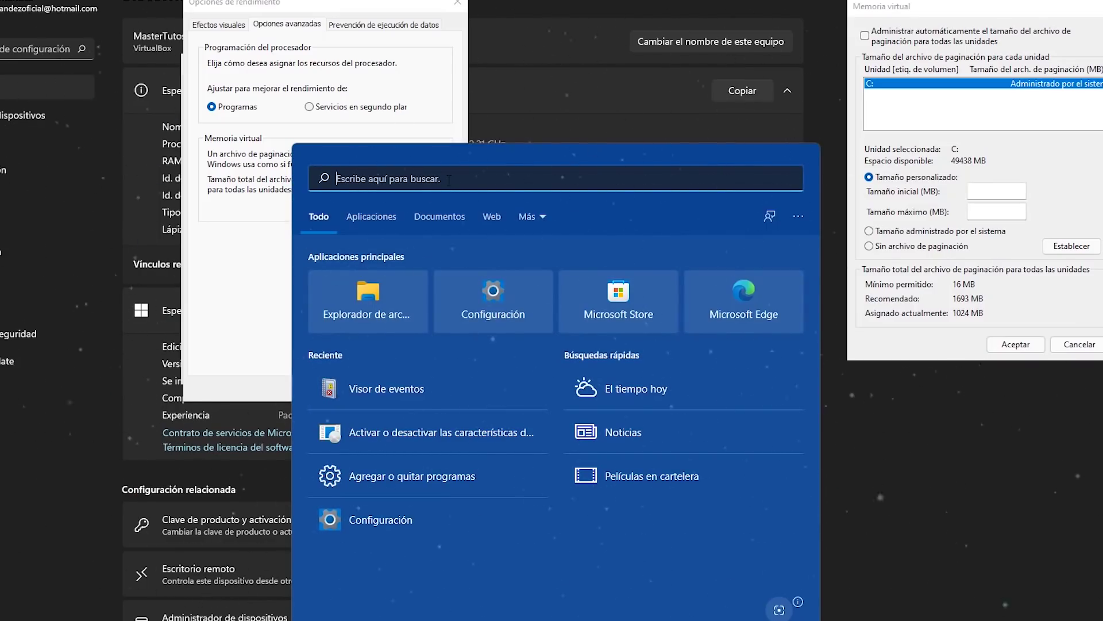
pyautogui.write('calcu')
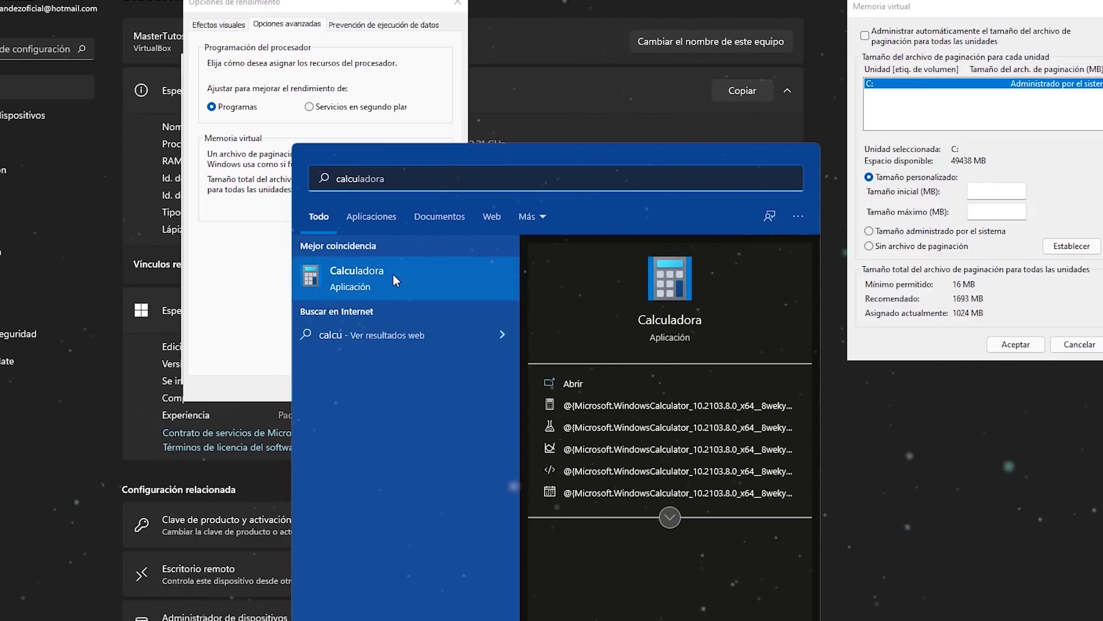
pyautogui.click(361, 274)
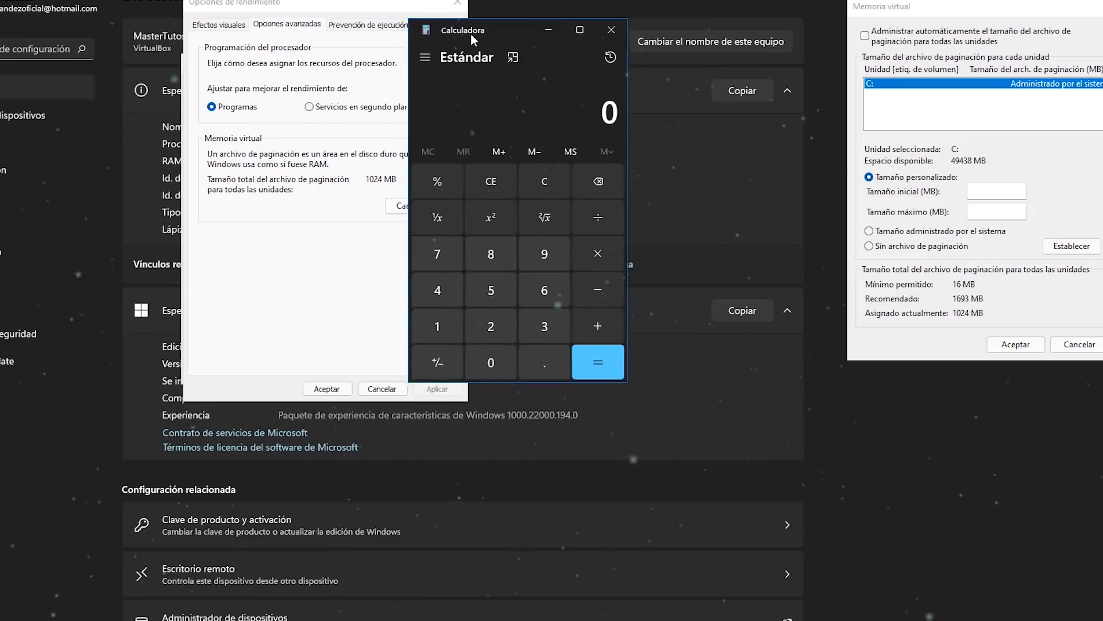
pyautogui.click(444, 334)
pyautogui.click(476, 358)
pyautogui.click(488, 324)
pyautogui.click(440, 292)
pyautogui.click(604, 265)
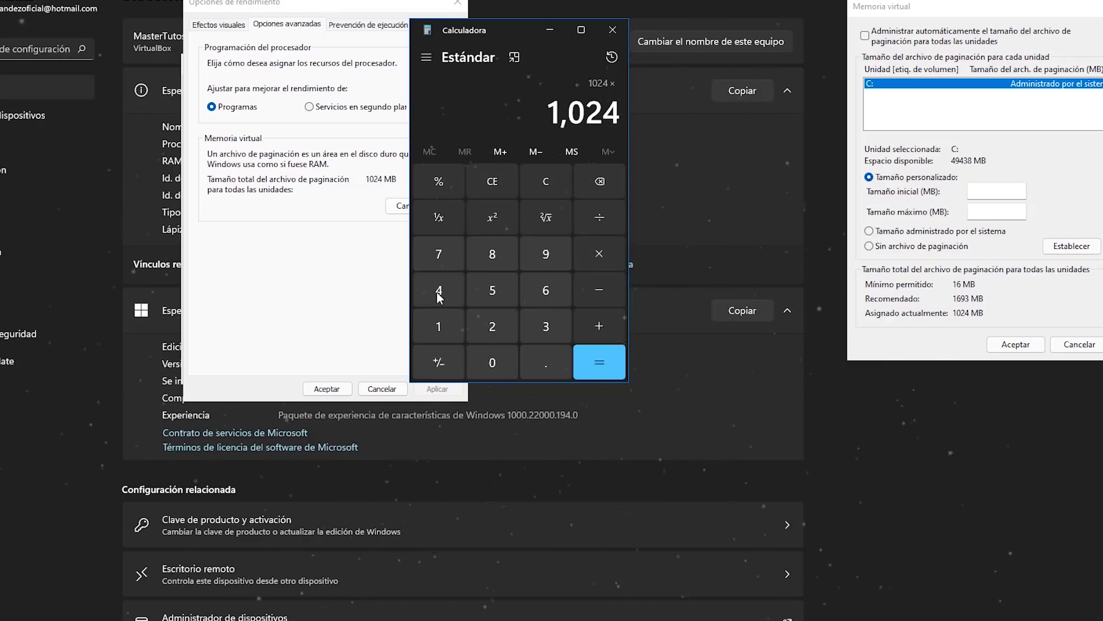
pyautogui.click(454, 291)
pyautogui.click(587, 353)
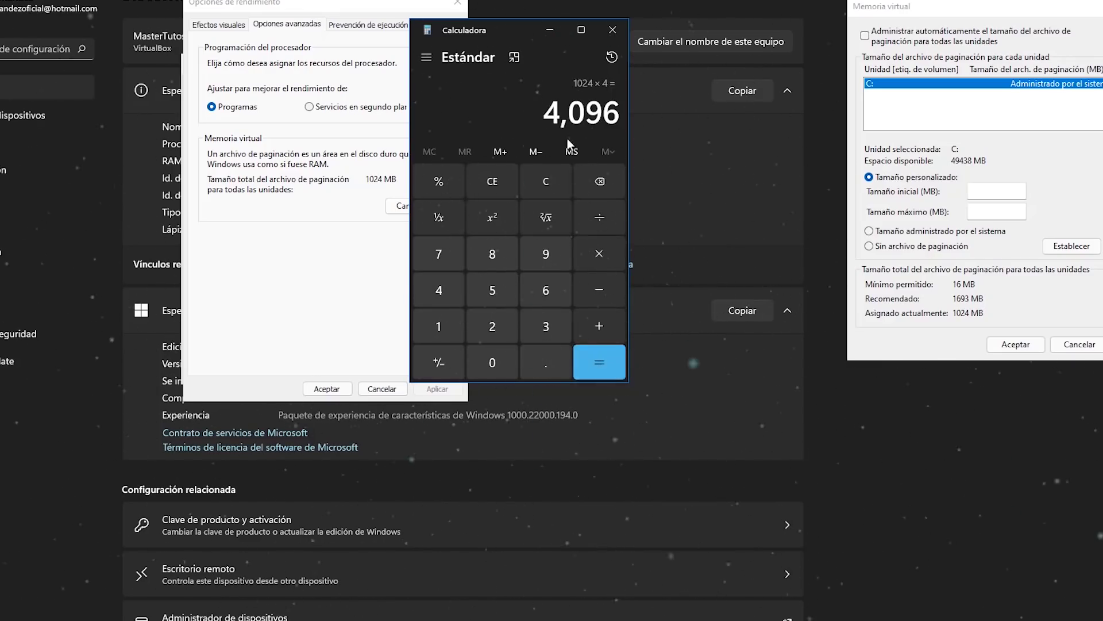
# Copy the calculated 4,096 into Tamaño inicial (MB) of the paging file.
pyautogui.hotkey('ctrl', 'c')
pyautogui.rightClick(598, 112)
pyautogui.click(633, 127)
pyautogui.click(976, 193)
pyautogui.rightClick(976, 193)
pyautogui.click(1004, 244)
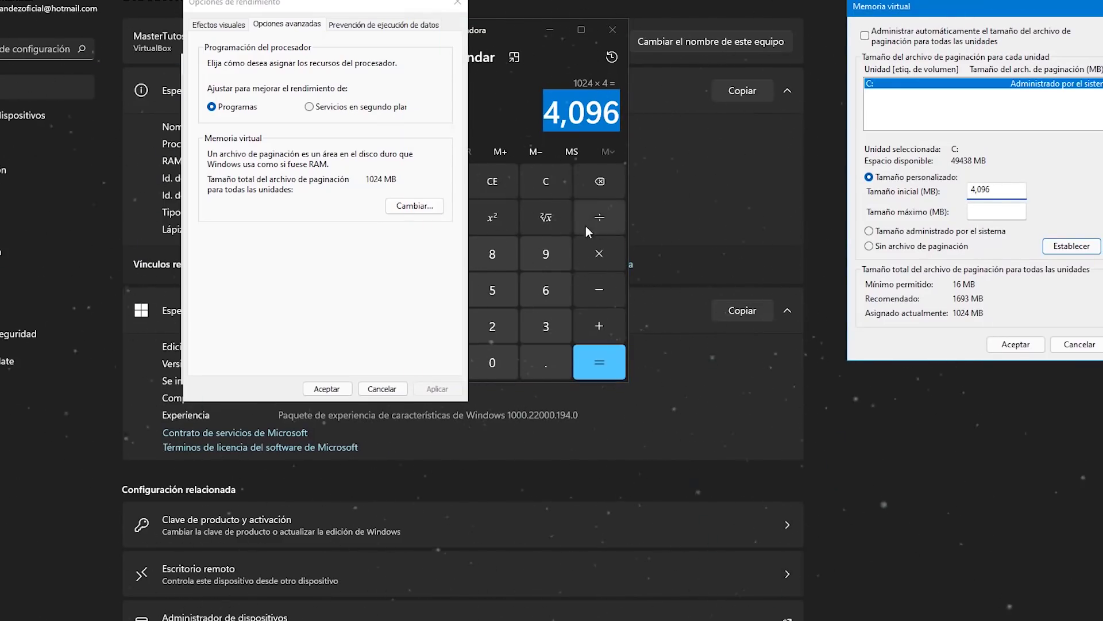
# Multiply 4096 by 2 in Calculadora and copy 8,192 into Tamaño máximo (MB) of the paging file.
pyautogui.click(600, 256)
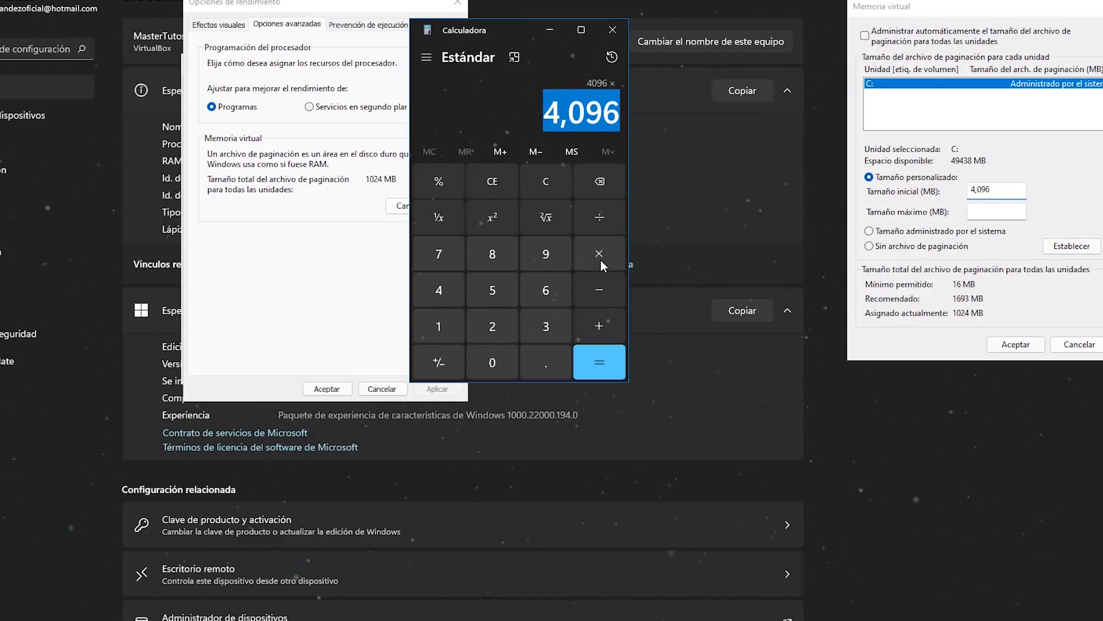
pyautogui.click(494, 327)
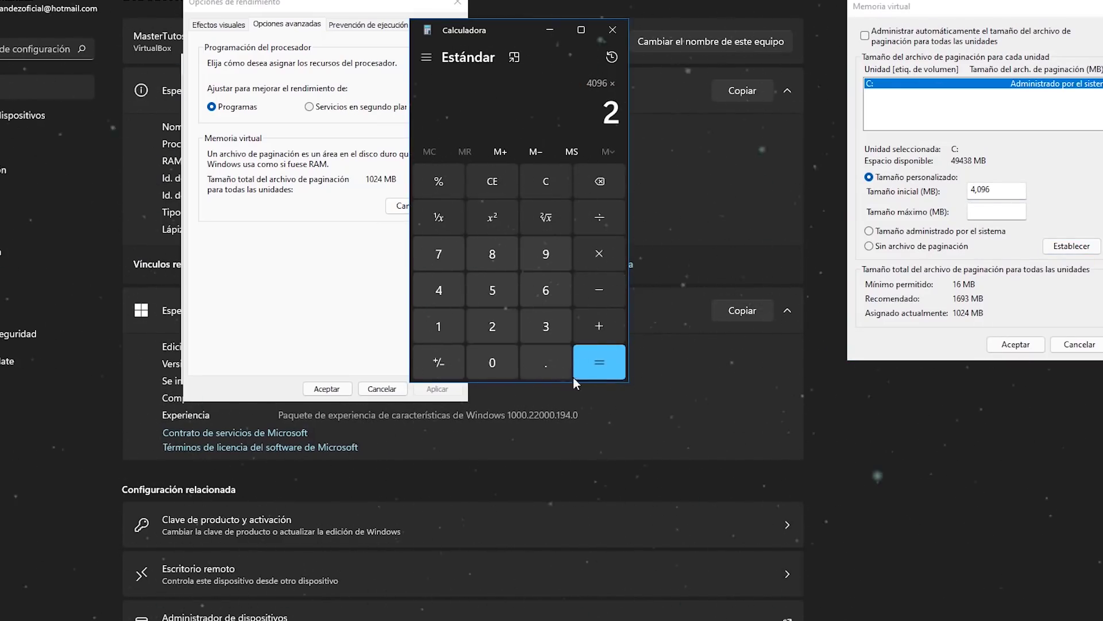
pyautogui.click(598, 362)
pyautogui.rightClick(597, 113)
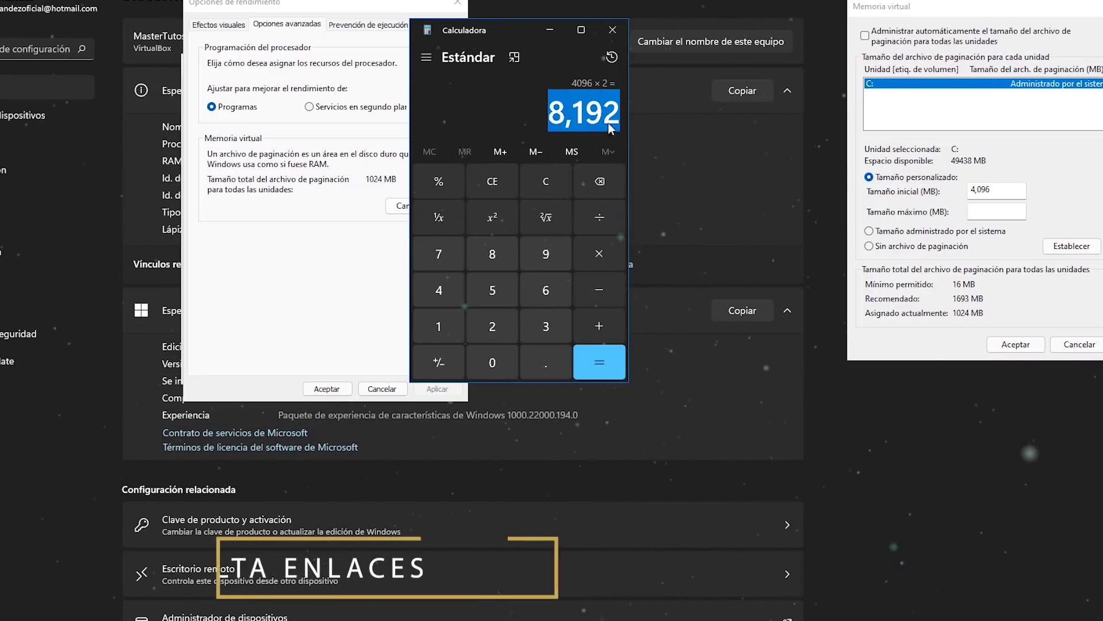
pyautogui.click(643, 124)
pyautogui.click(989, 212)
pyautogui.rightClick(977, 213)
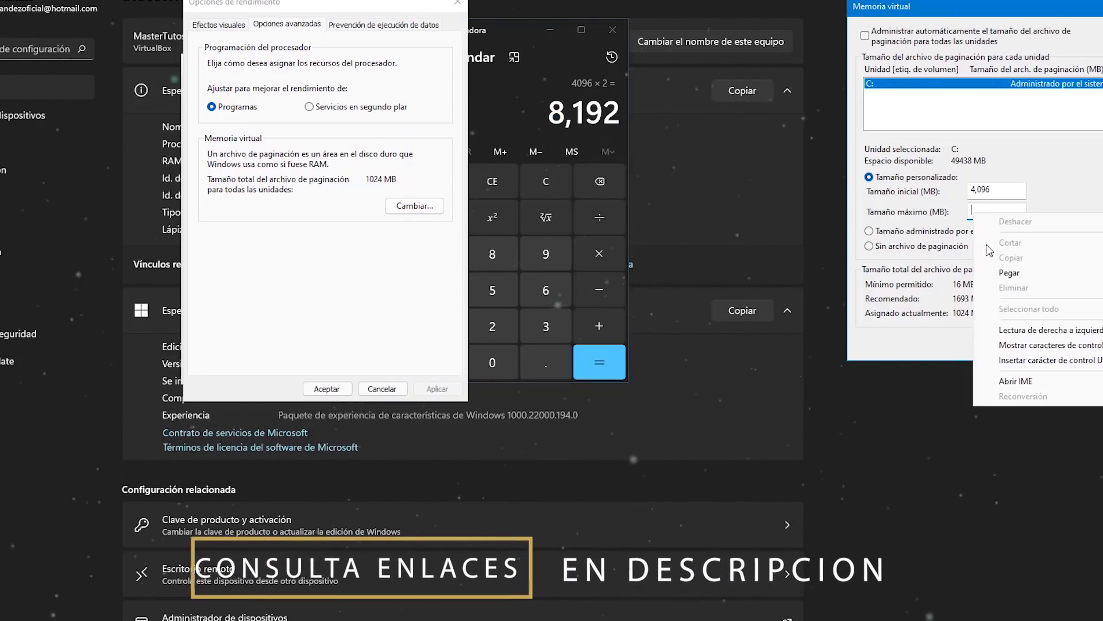
pyautogui.click(990, 273)
# Close Memoria virtual without accepting its changes, and close Calculadora, Opciones de rendimiento and Propiedades del sistema.
pyautogui.moveTo(950, 8); pyautogui.dragTo(762, 20)
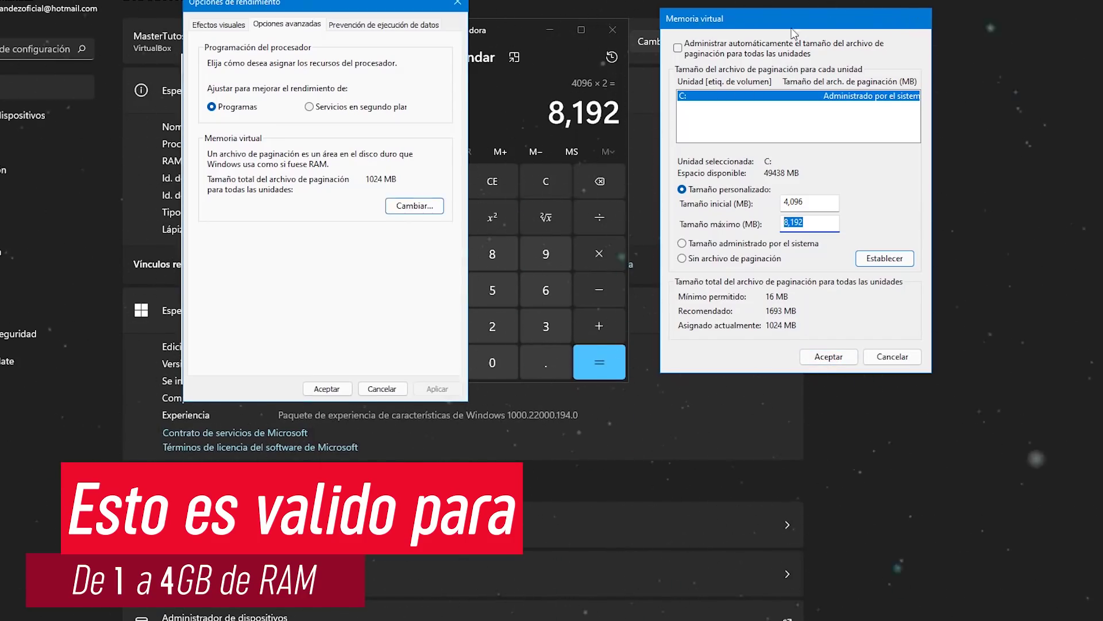
pyautogui.click(921, 18)
pyautogui.click(613, 29)
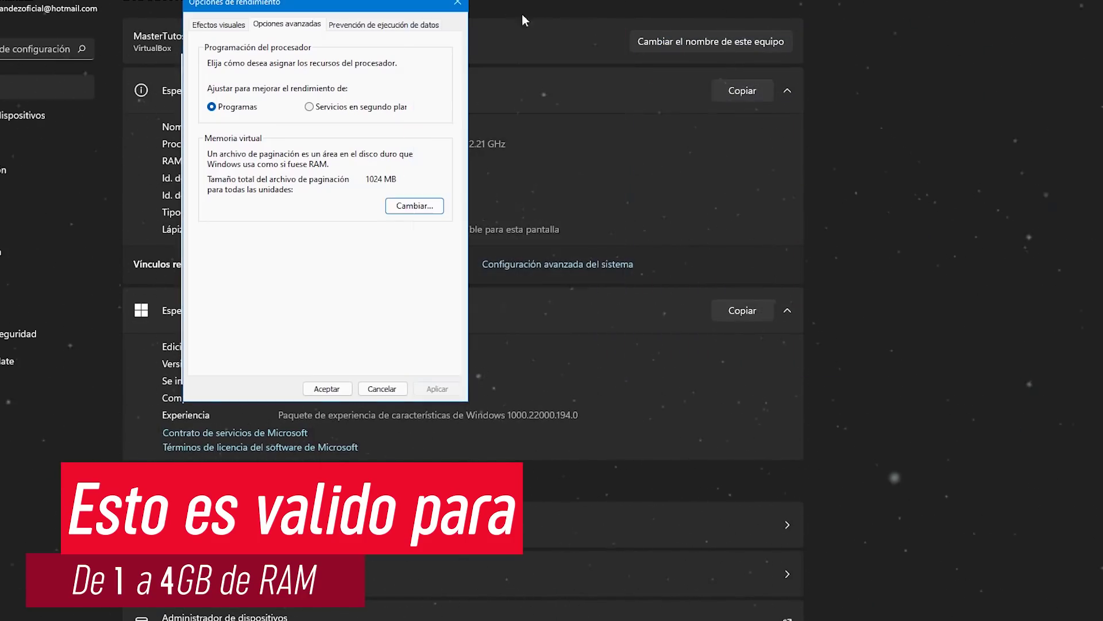
pyautogui.click(458, 4)
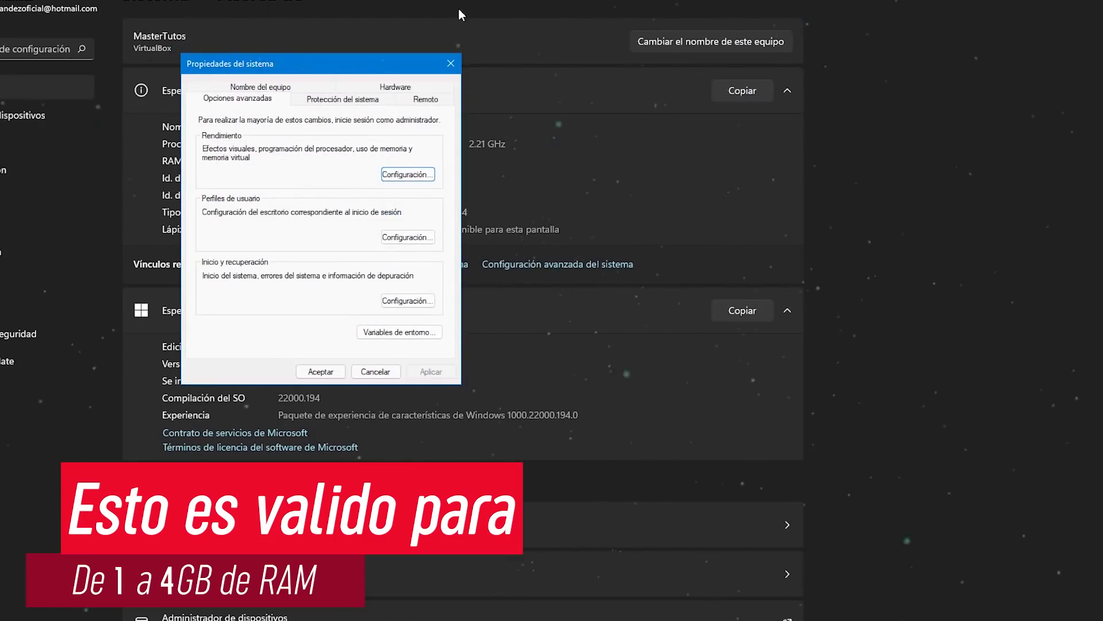
pyautogui.click(452, 64)
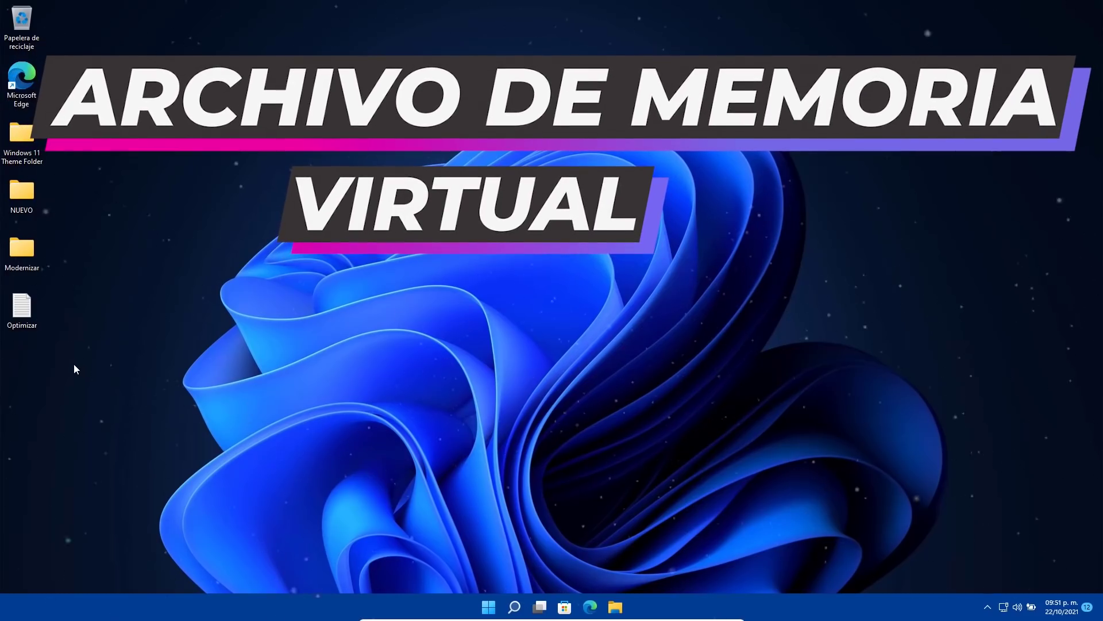
# Open the Optimizar text file from the desktop and read the RAM codes and the note about the .VBE extension.
pyautogui.doubleClick(21, 308)
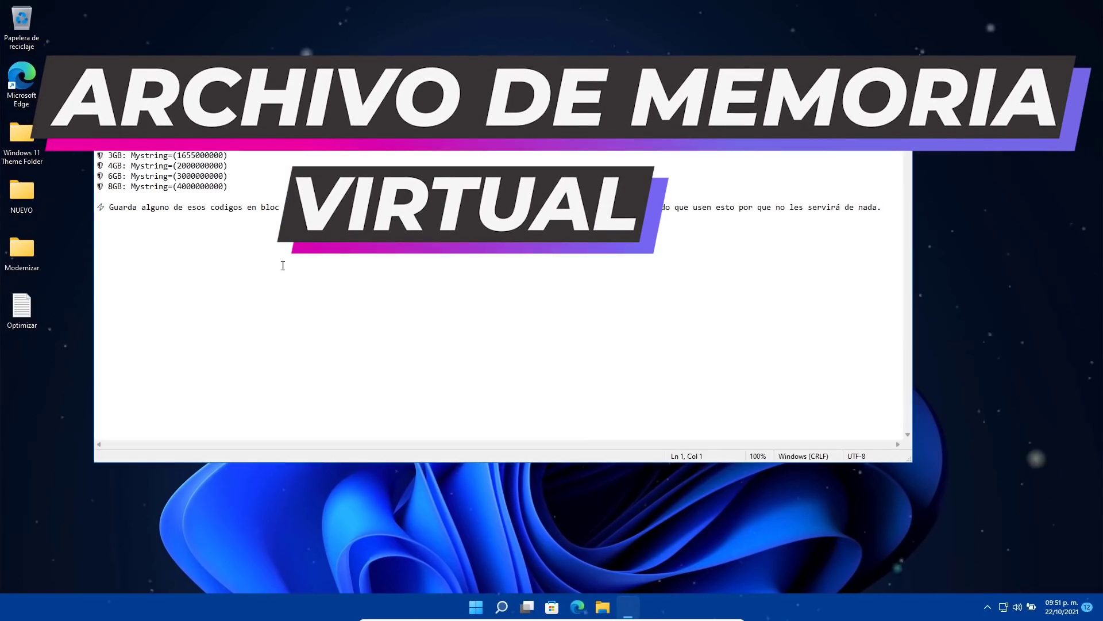
pyautogui.moveTo(285, 194); pyautogui.dragTo(173, 153)
pyautogui.click(285, 162)
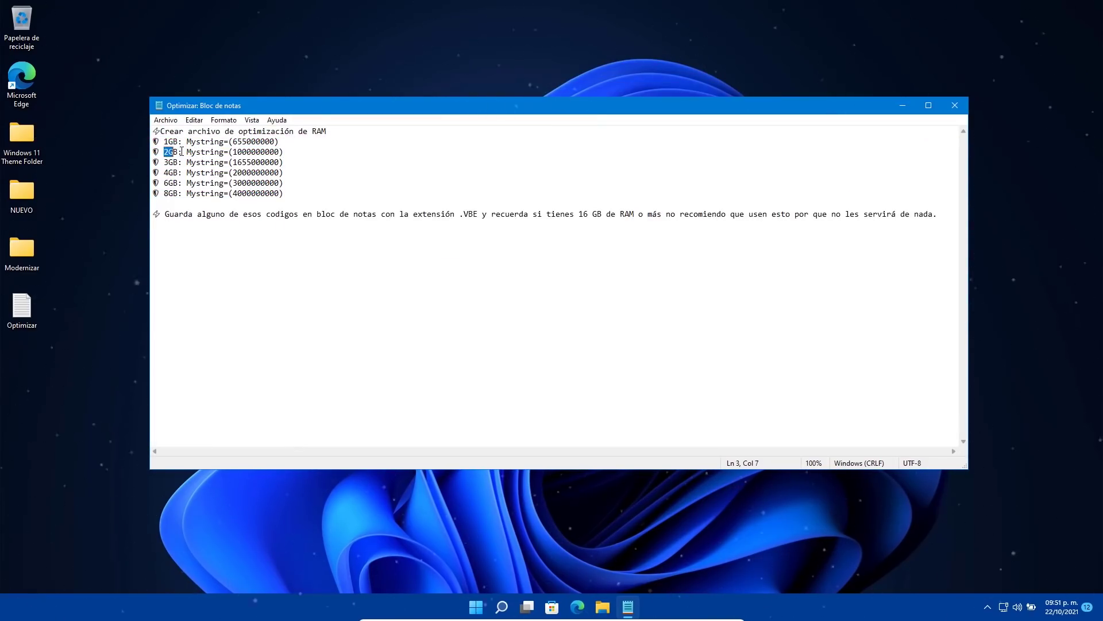
pyautogui.moveTo(284, 152); pyautogui.dragTo(173, 194)
pyautogui.moveTo(271, 214); pyautogui.dragTo(336, 211)
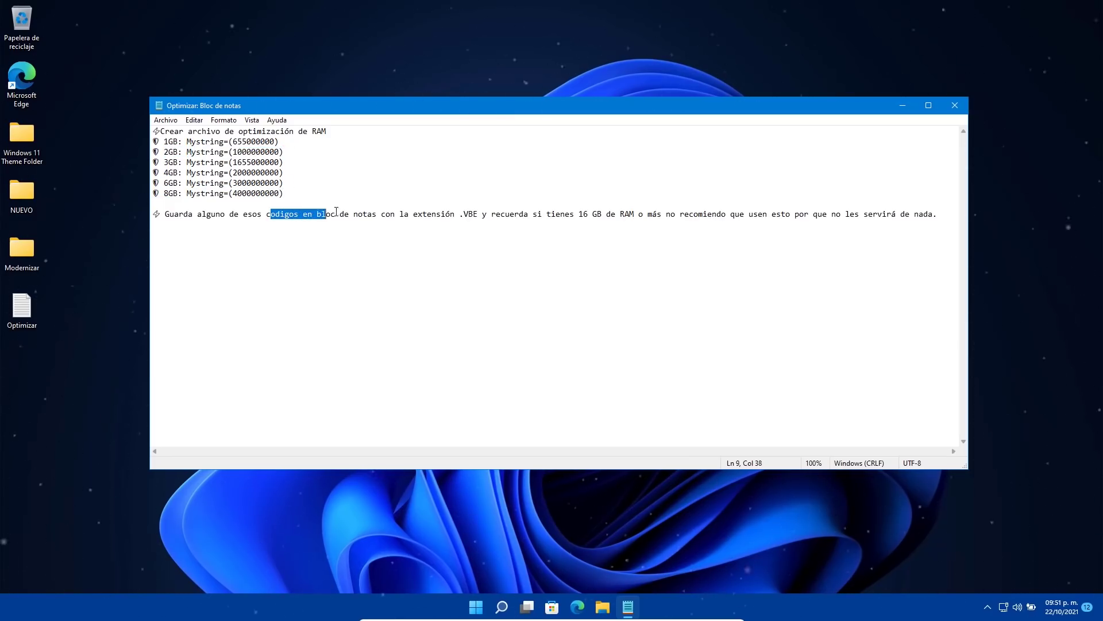
pyautogui.click(419, 214)
pyautogui.moveTo(465, 216); pyautogui.dragTo(471, 217)
pyautogui.moveTo(542, 215); pyautogui.dragTo(575, 216)
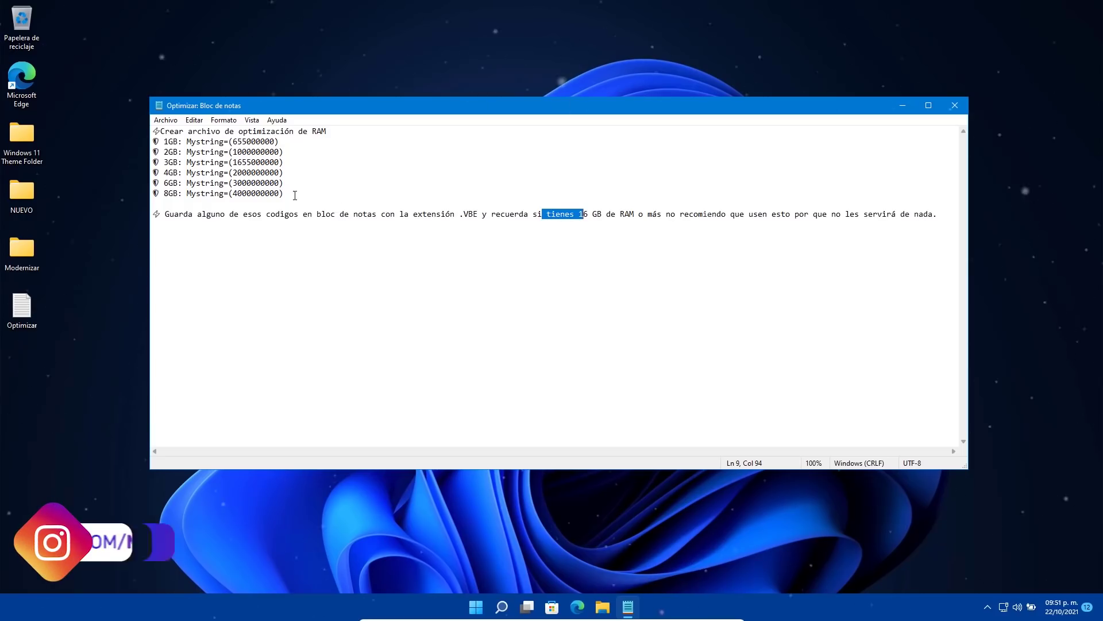
pyautogui.moveTo(289, 194); pyautogui.dragTo(195, 196)
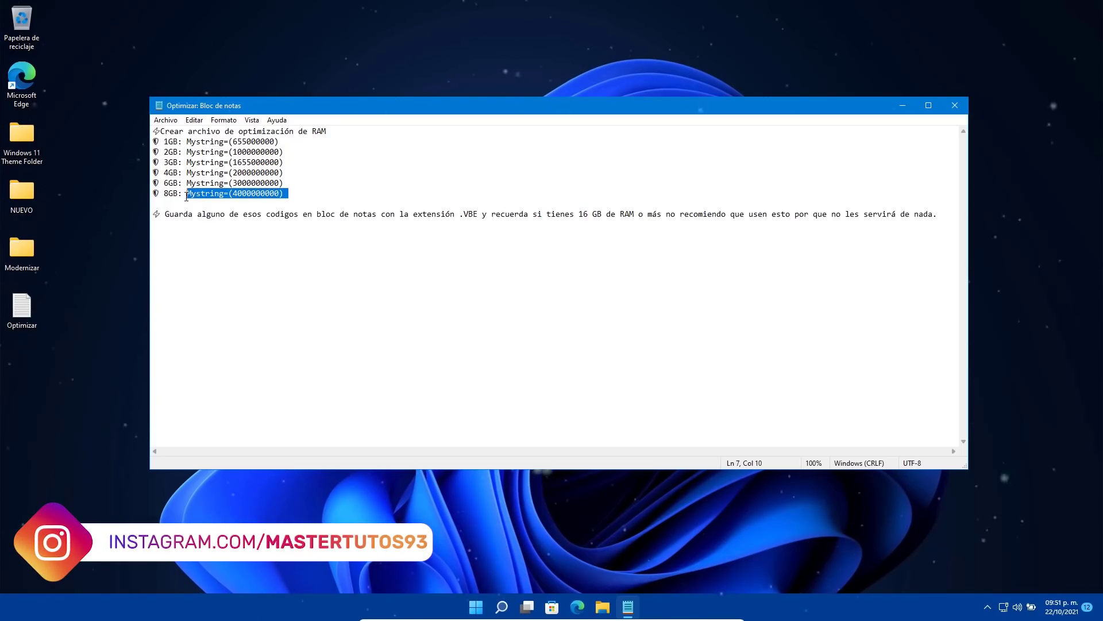
pyautogui.moveTo(284, 183); pyautogui.dragTo(193, 184)
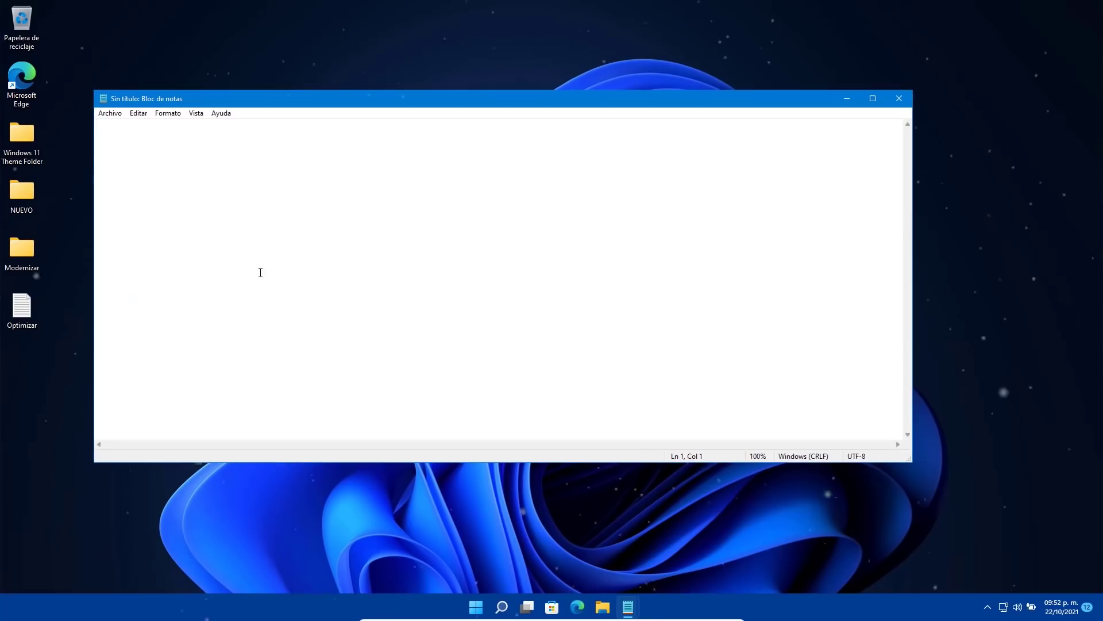
pyautogui.hotkey('ctrl', 'v')
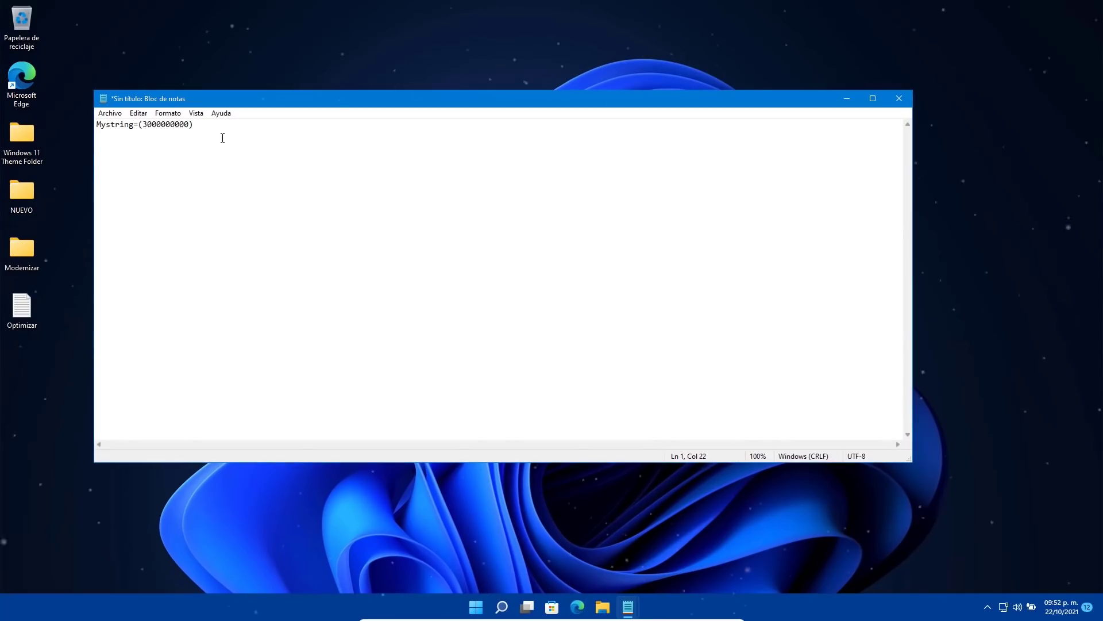
pyautogui.moveTo(219, 138); pyautogui.dragTo(97, 124)
# Save the document to Escritorio as memoria.vbe and close it.
pyautogui.click(106, 115)
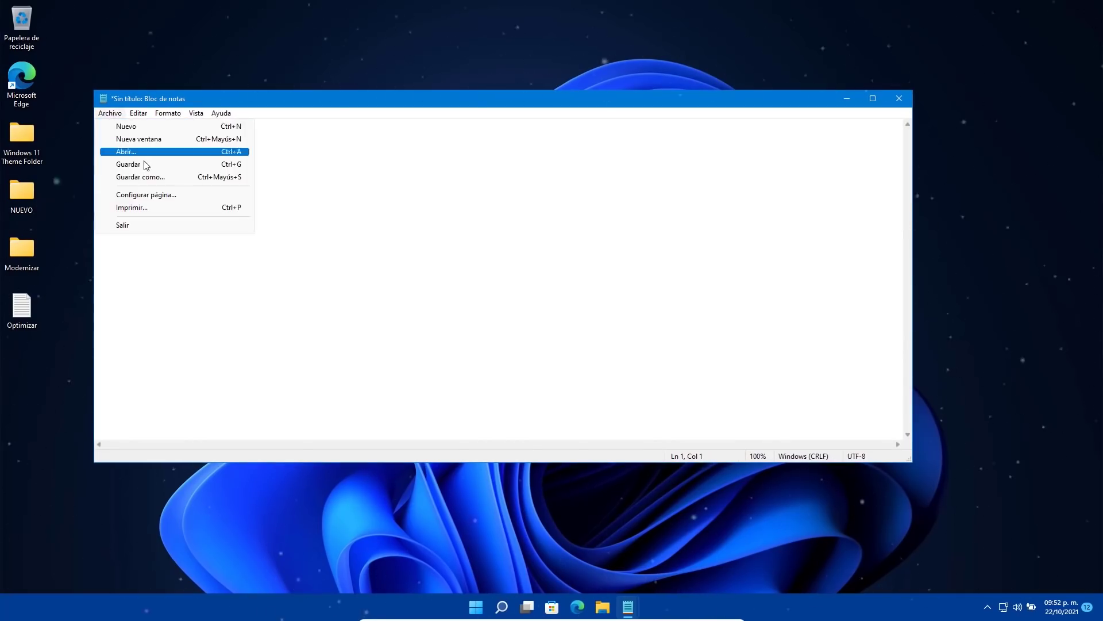
pyautogui.click(149, 164)
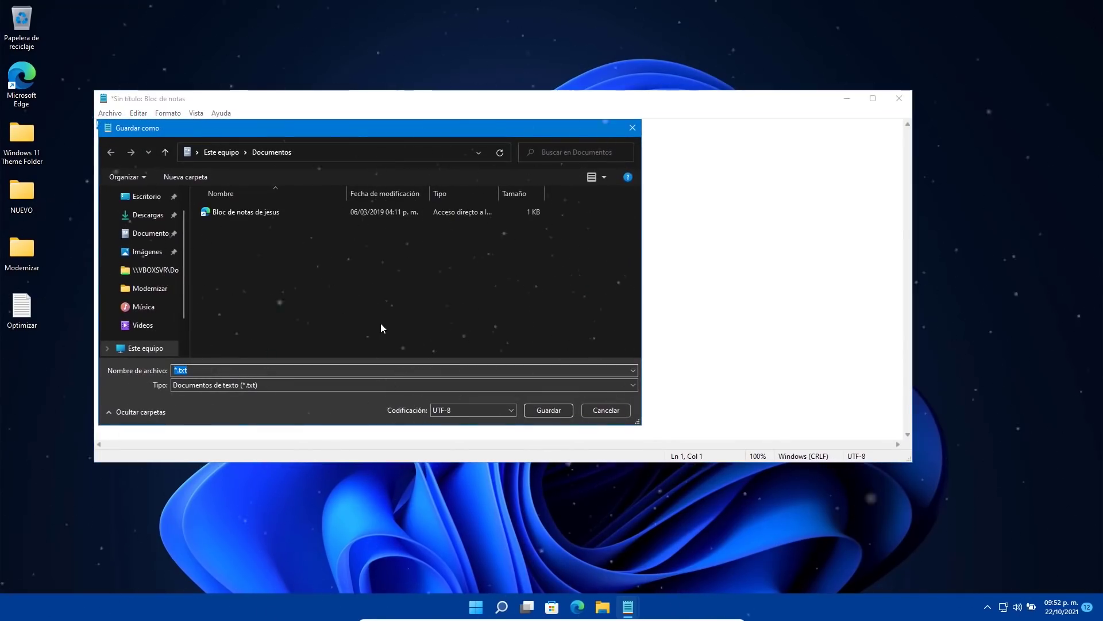
pyautogui.click(147, 196)
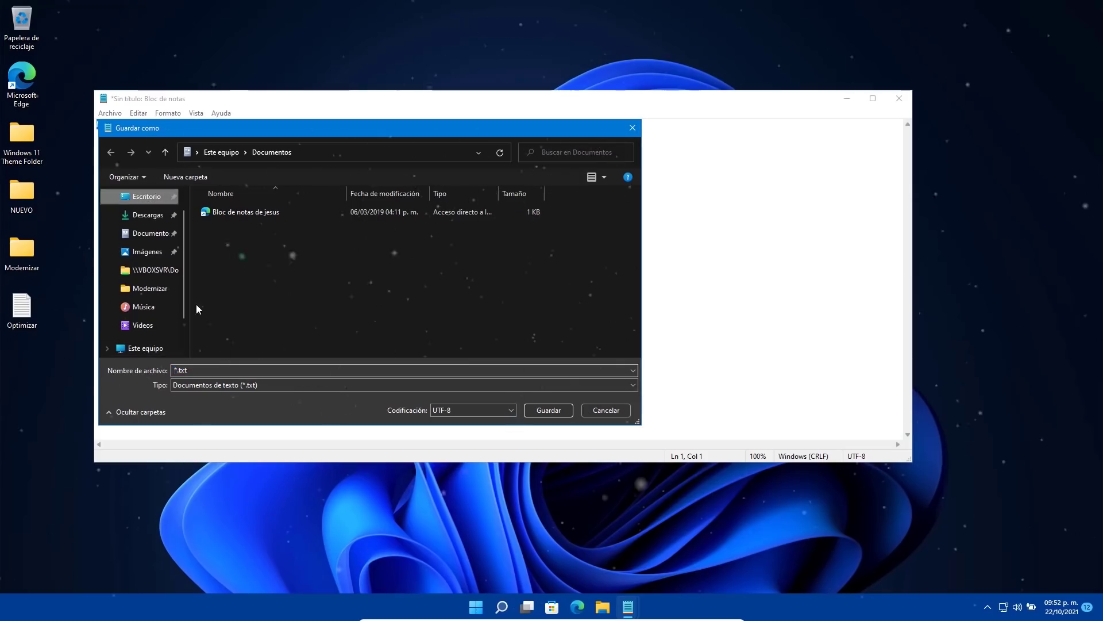
pyautogui.click(211, 369)
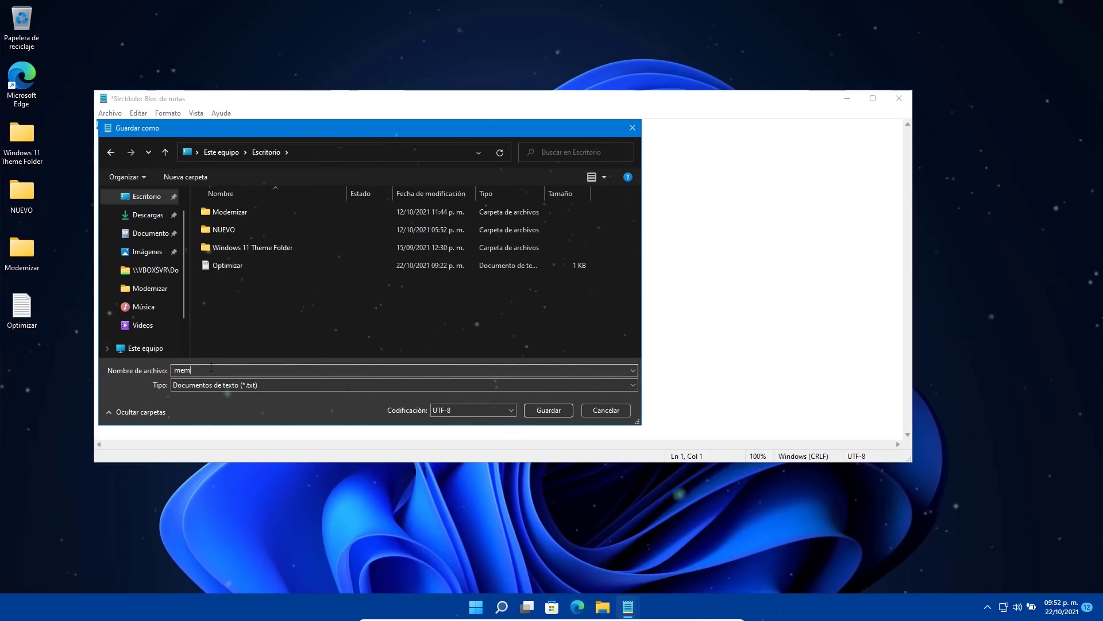
pyautogui.click(537, 411)
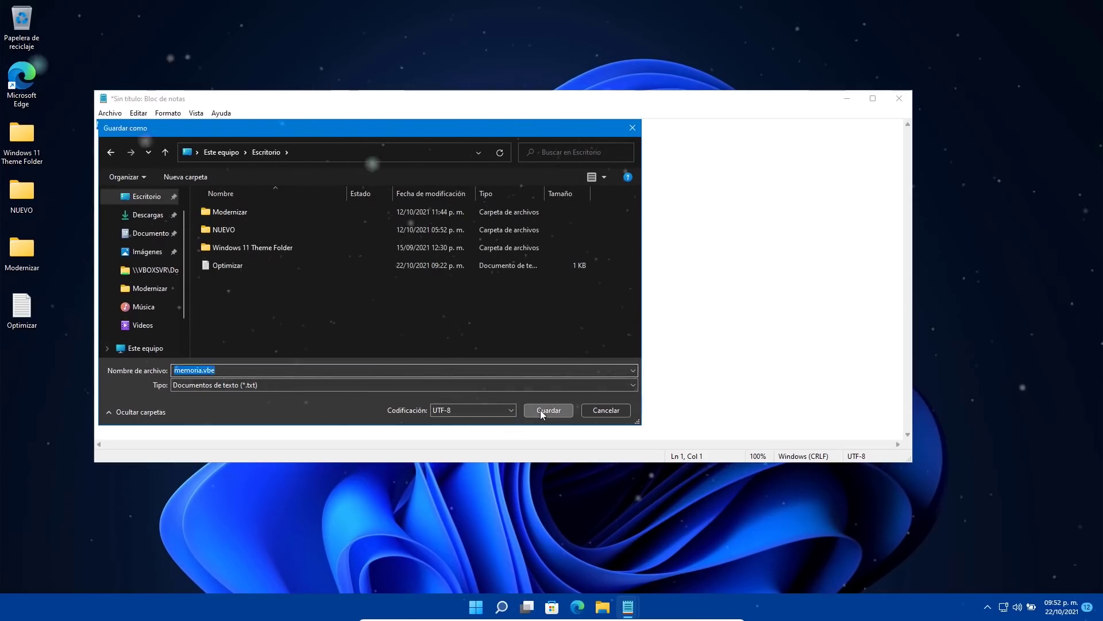
pyautogui.click(900, 98)
# Move the memoria file beside Microsoft Edge on the desktop, then return it to the spot below Optimizar.
pyautogui.moveTo(22, 368); pyautogui.dragTo(65, 80)
pyautogui.click(154, 108)
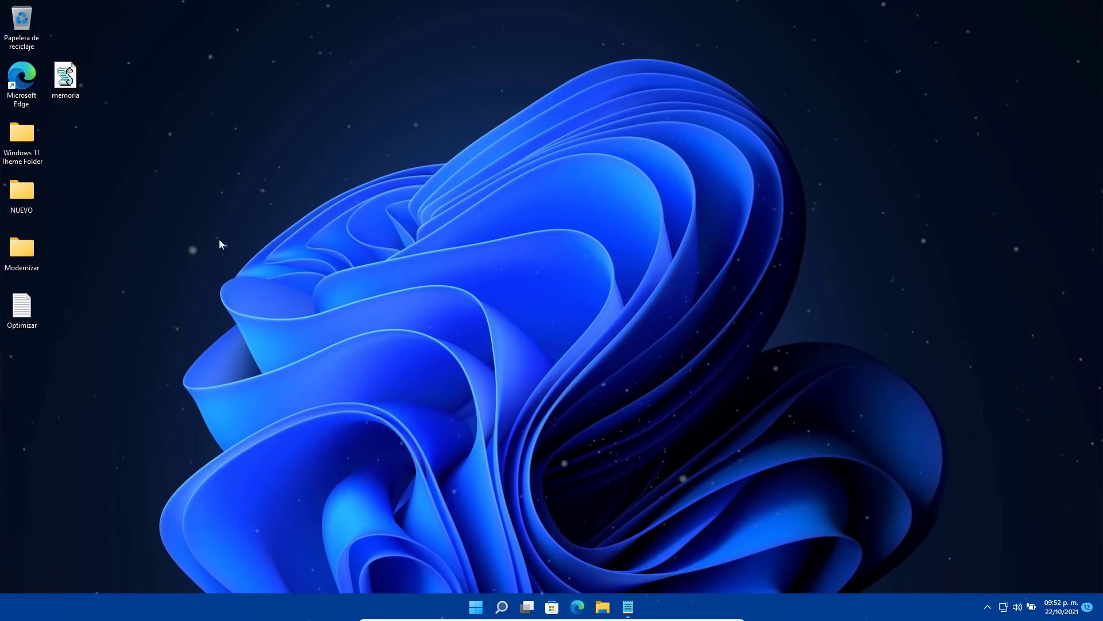
pyautogui.click(68, 79)
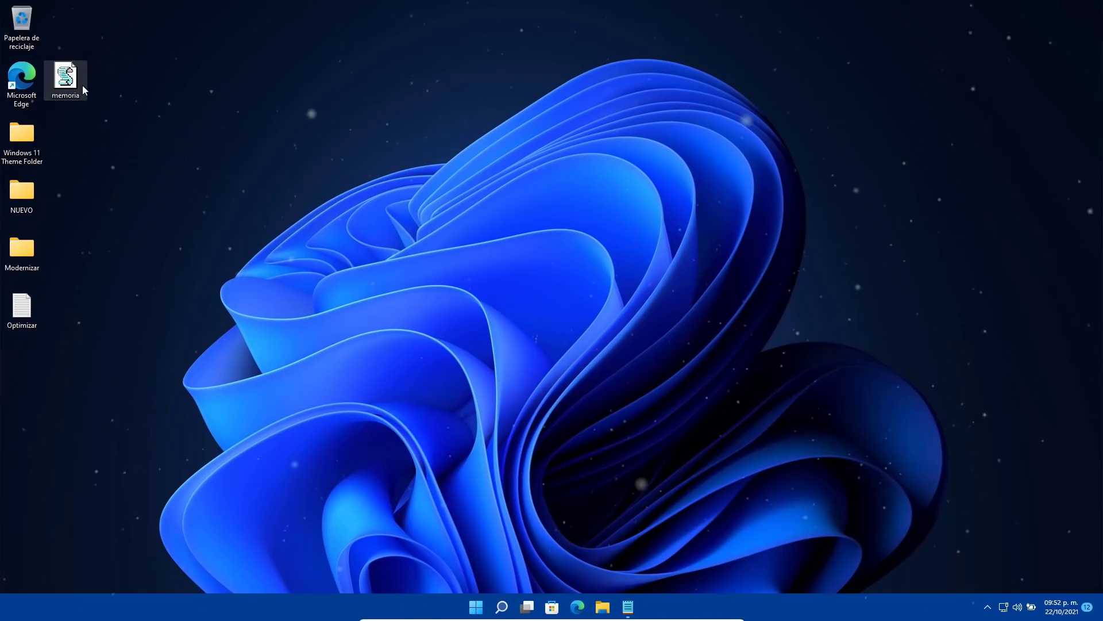
pyautogui.moveTo(80, 93)
pyautogui.moveTo(83, 89); pyautogui.dragTo(34, 374)
# Reopen Optimizar to review the RAM codes and the .VBE saving instructions, and close it again.
pyautogui.click(22, 311)
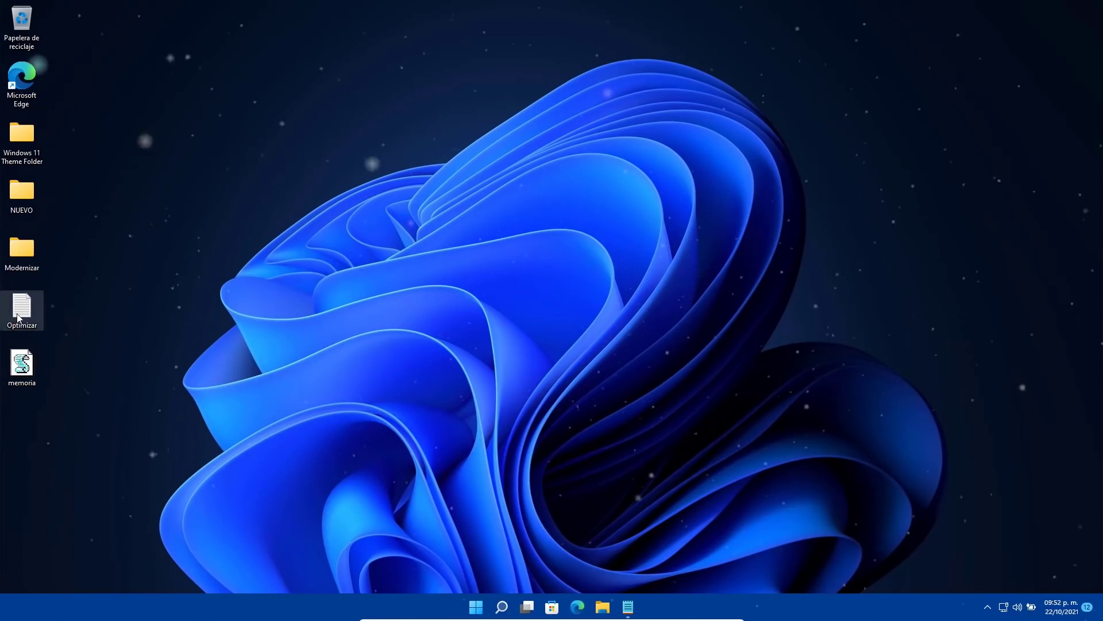
pyautogui.press('Return')
pyautogui.moveTo(454, 206); pyautogui.dragTo(211, 200)
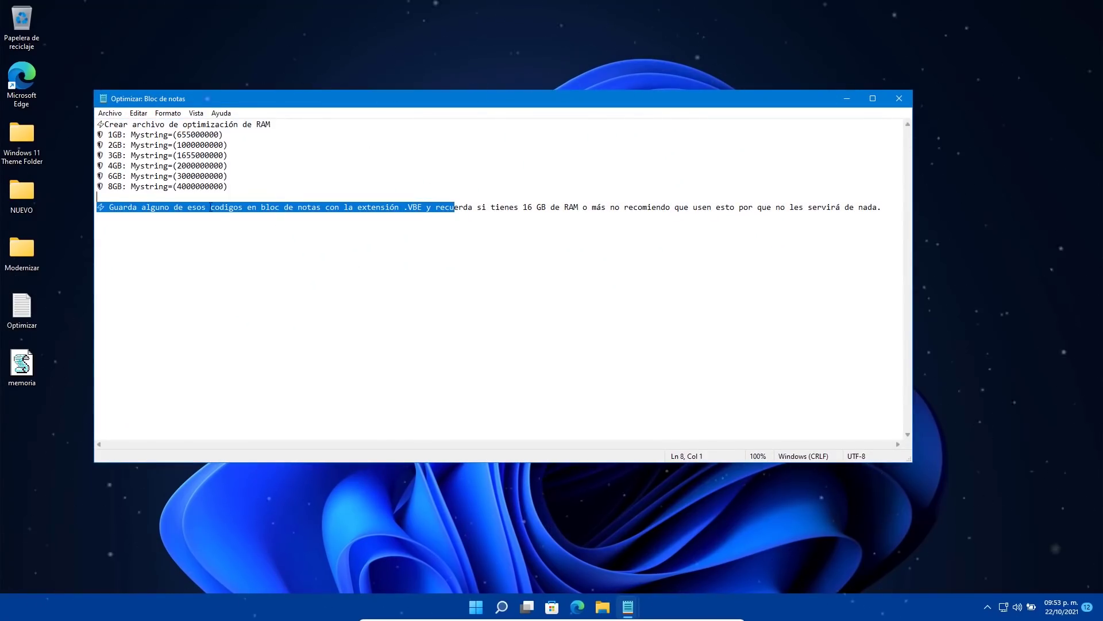
pyautogui.click(118, 145)
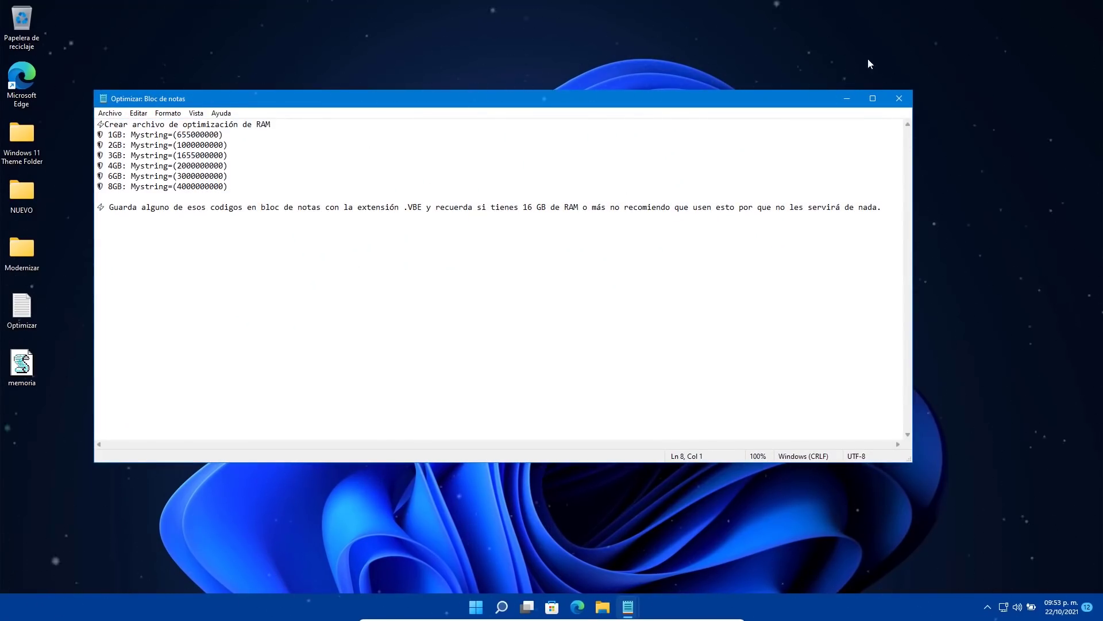
pyautogui.click(899, 99)
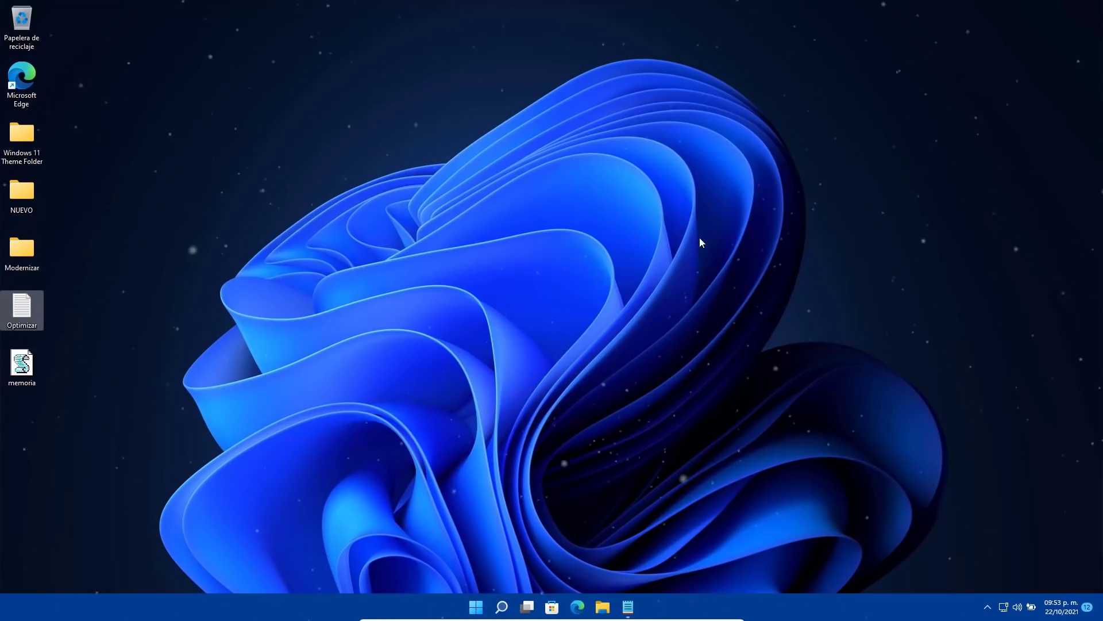